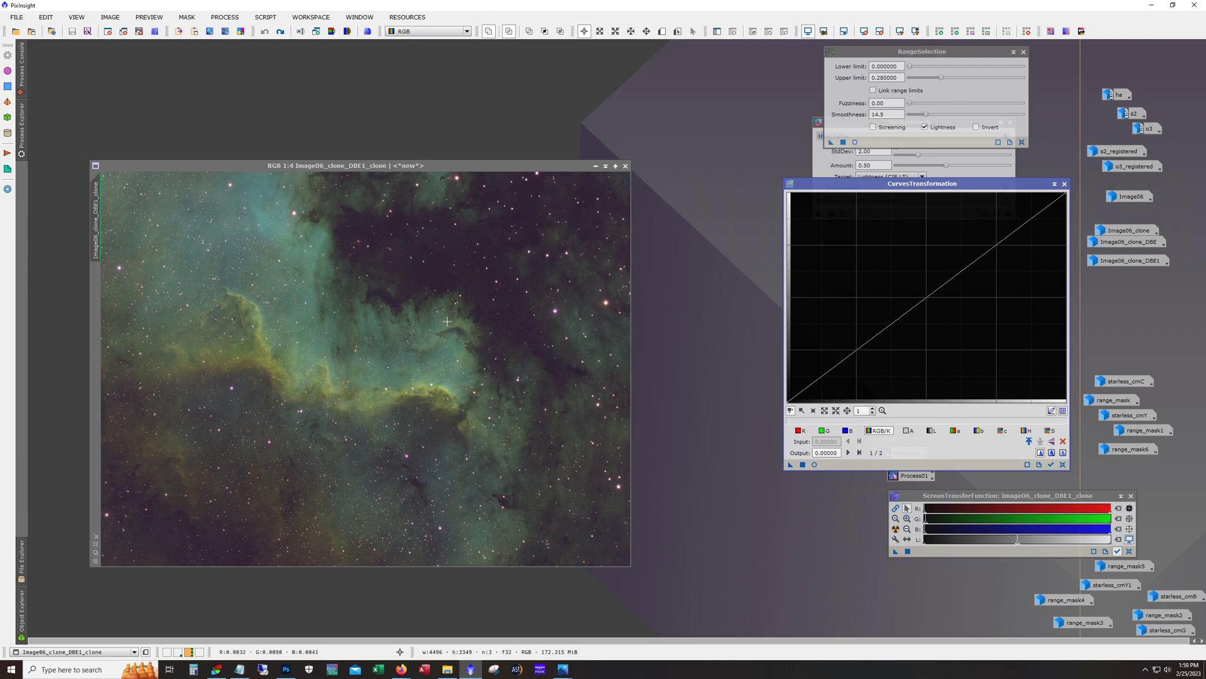
# Step: Zoom the nebula clone to 2:1 and pan around to inspect the stars closely, then zoom back out
pyautogui.scroll(3, 452, 329)
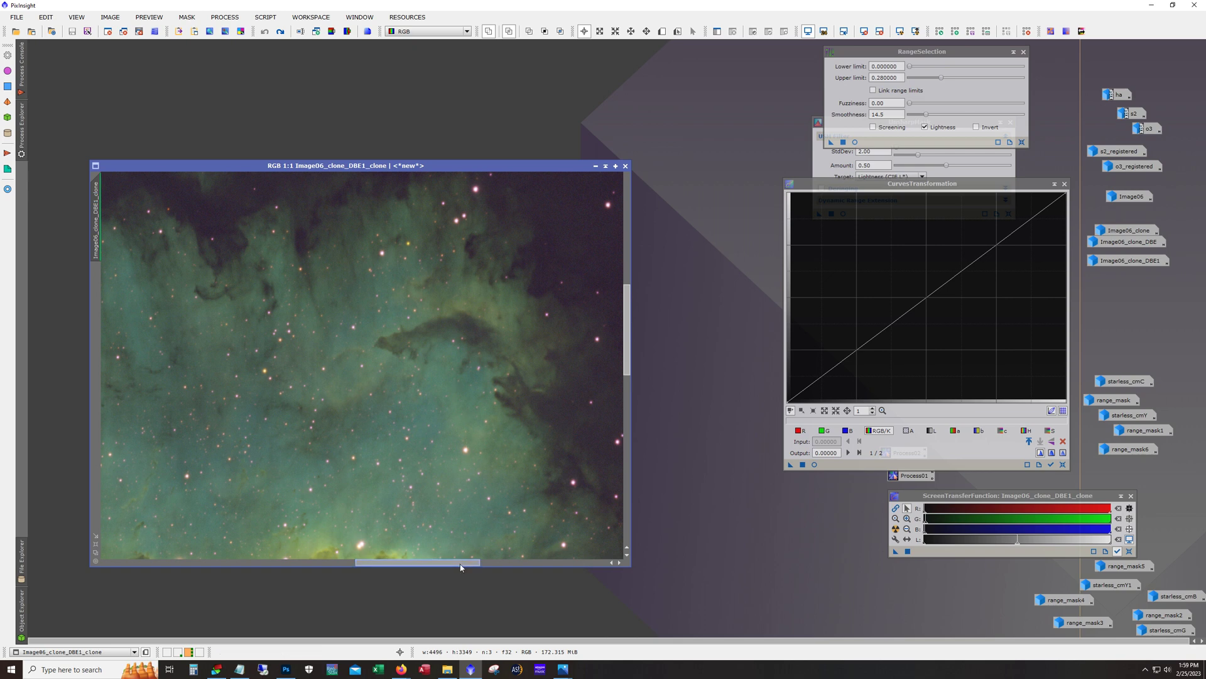
pyautogui.scroll(1, 470, 465)
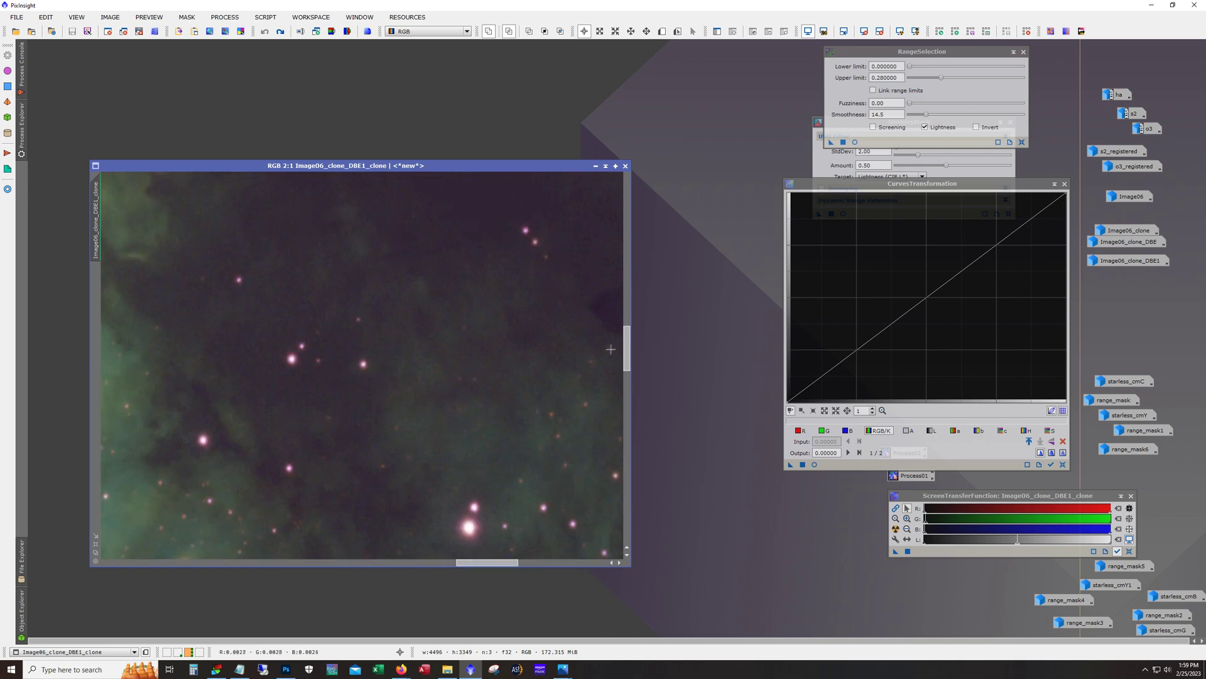
pyautogui.moveTo(626, 352); pyautogui.dragTo(629, 440)
pyautogui.moveTo(495, 565); pyautogui.dragTo(232, 565)
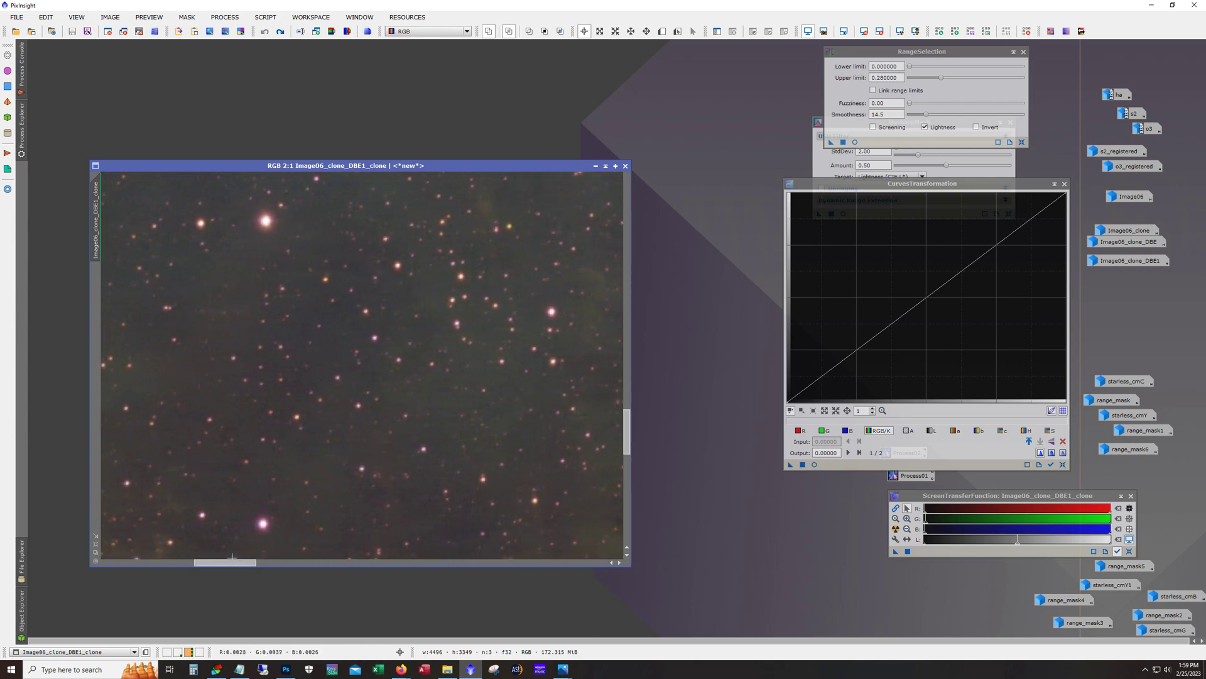
pyautogui.moveTo(628, 443); pyautogui.dragTo(617, 282)
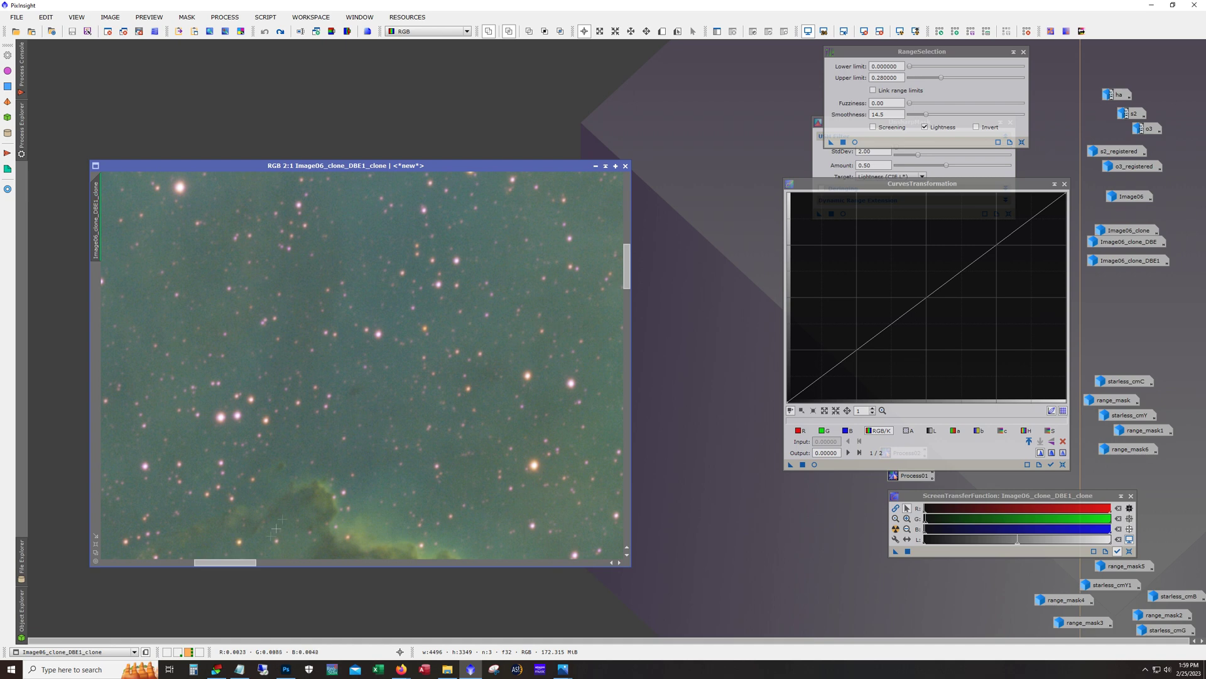
pyautogui.moveTo(225, 563)
pyautogui.mouseDown()
pyautogui.moveTo(361, 572)
pyautogui.moveTo(216, 565)
pyautogui.mouseUp()
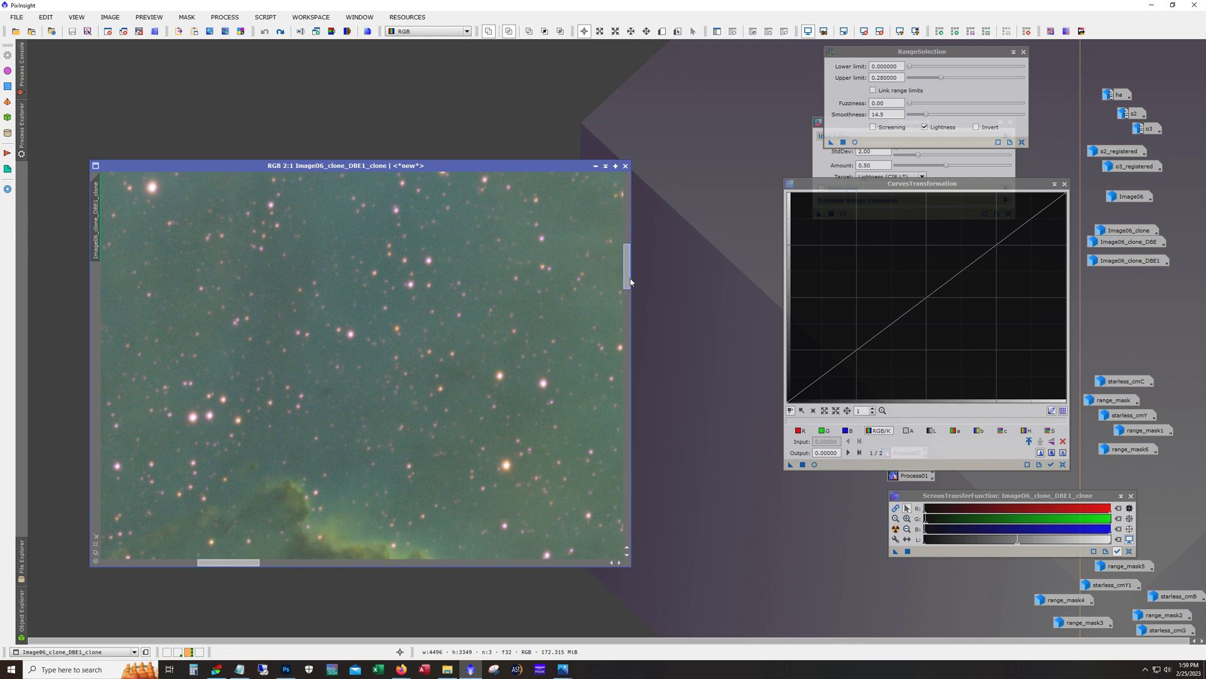
pyautogui.moveTo(631, 283); pyautogui.dragTo(609, 394)
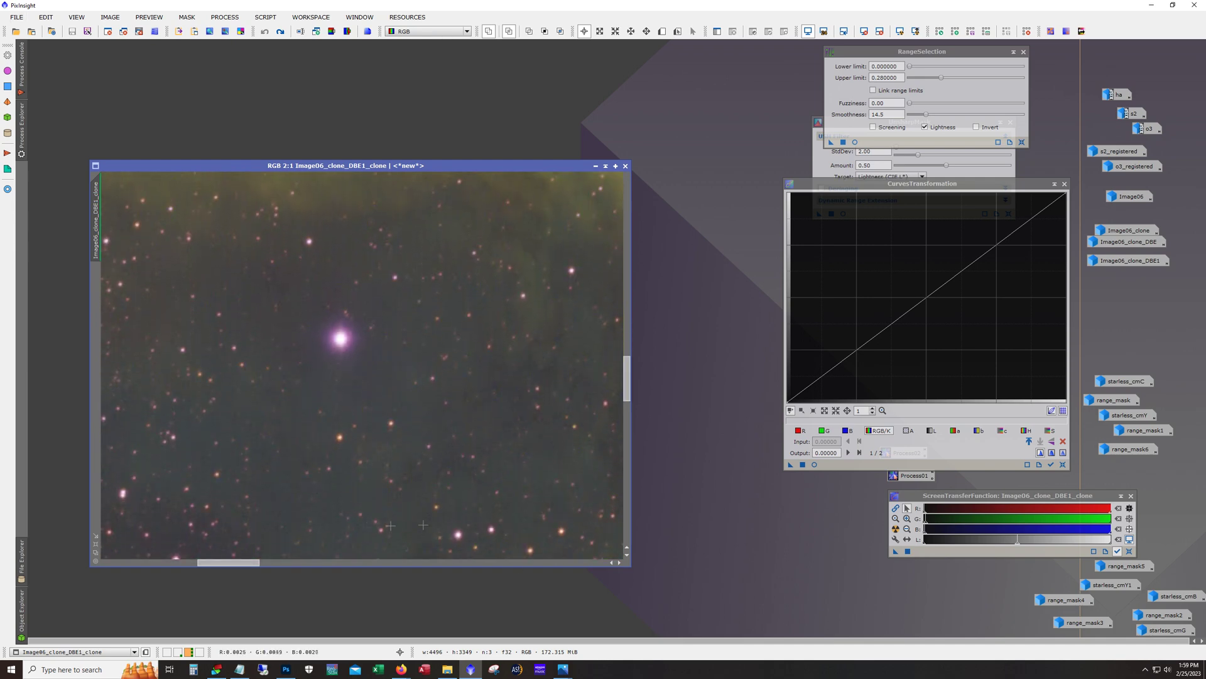
pyautogui.scroll(-4, 321, 415)
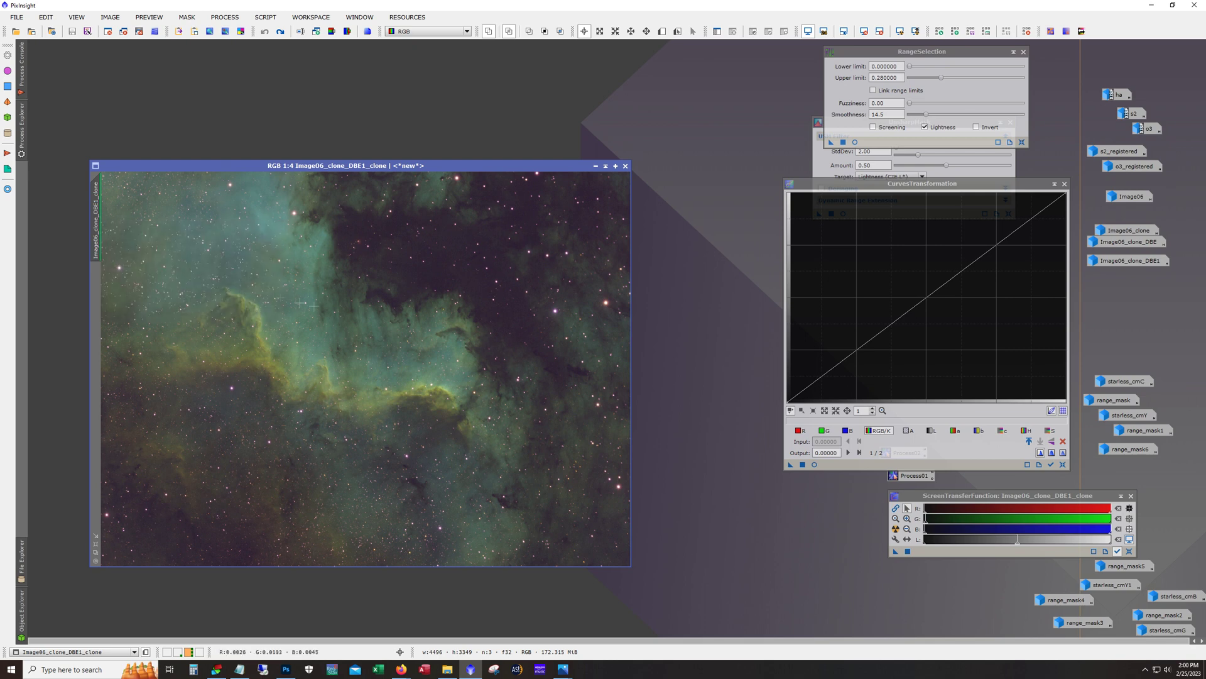
# Step: Compare before and after with Undo/Redo and leave the adjustment redone on the nebula clone
pyautogui.hotkey('ctrl', 'y')
pyautogui.click(281, 32)
pyautogui.click(265, 32)
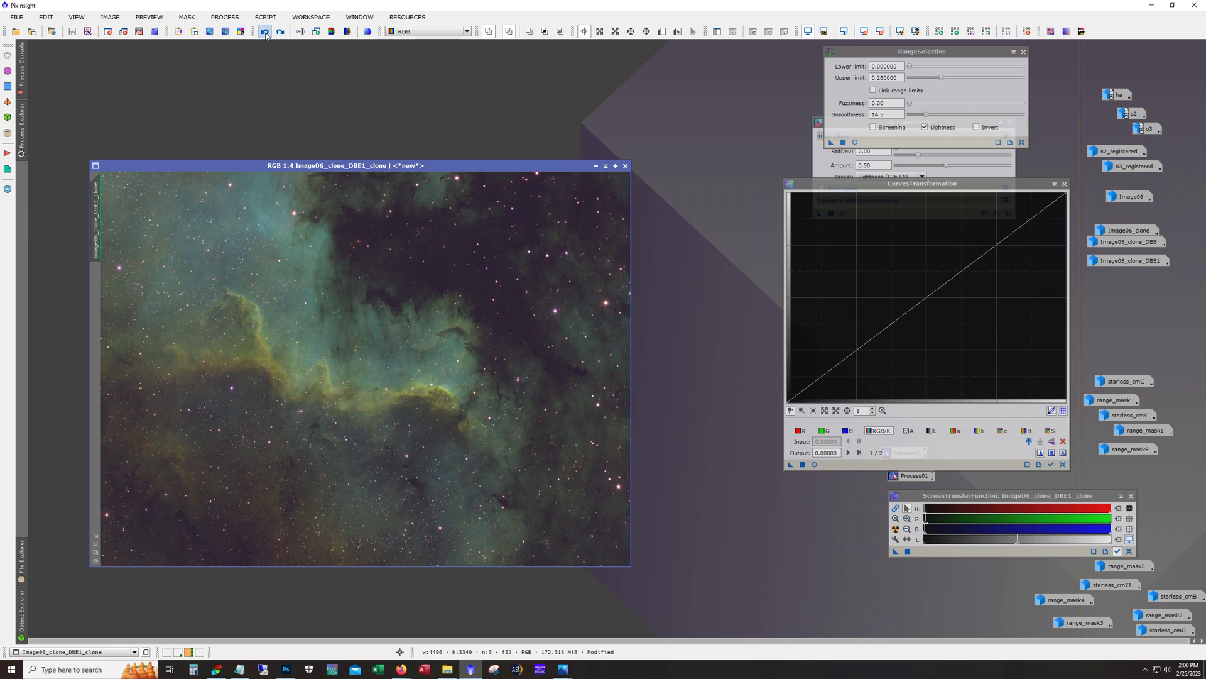
pyautogui.click(281, 32)
pyautogui.scroll(4, 323, 301)
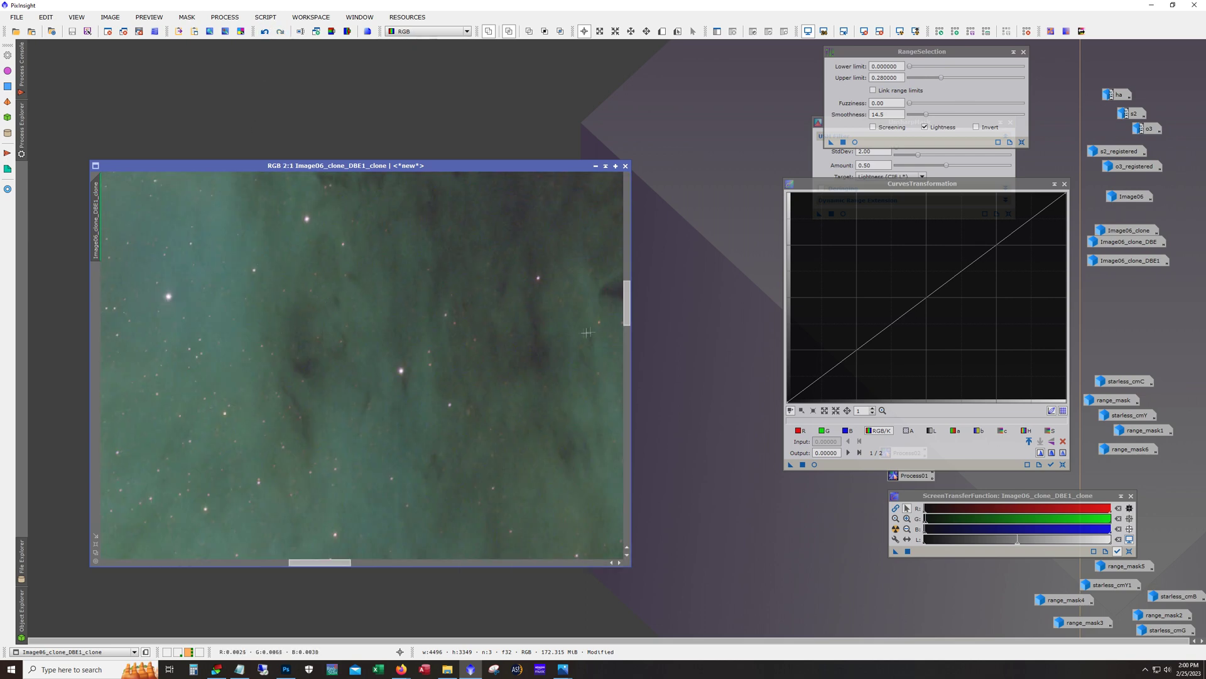
pyautogui.moveTo(627, 317); pyautogui.dragTo(634, 411)
pyautogui.moveTo(343, 563); pyautogui.dragTo(258, 569)
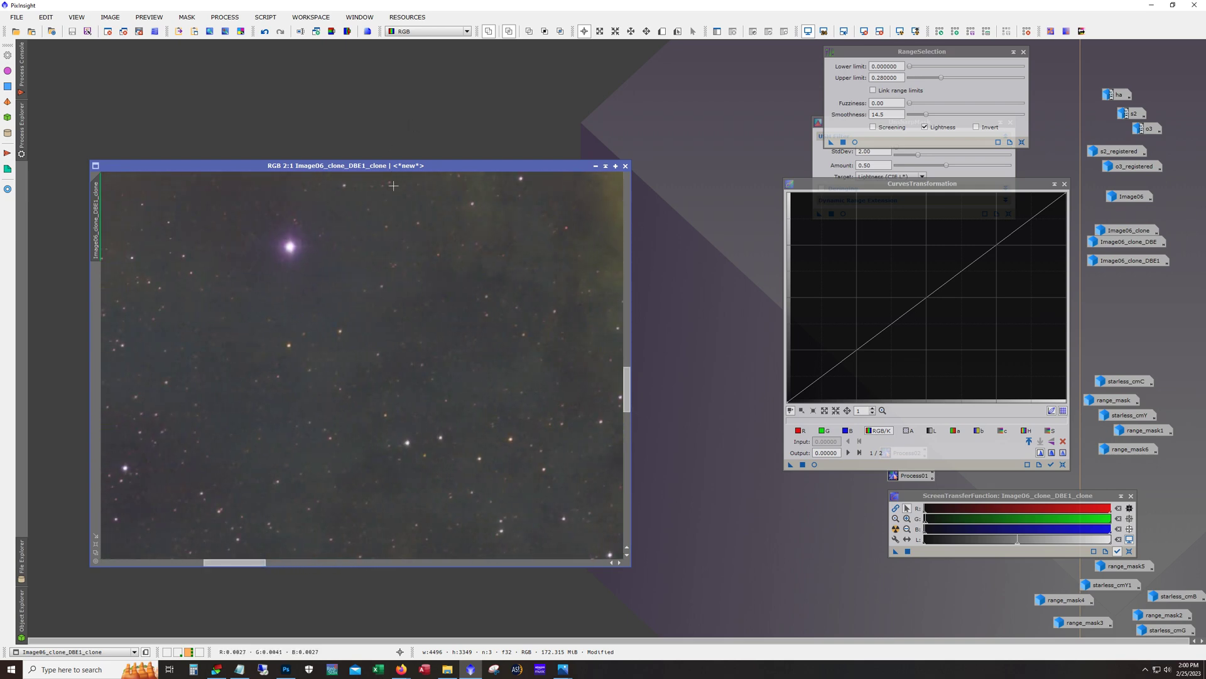
pyautogui.scroll(-4, 393, 185)
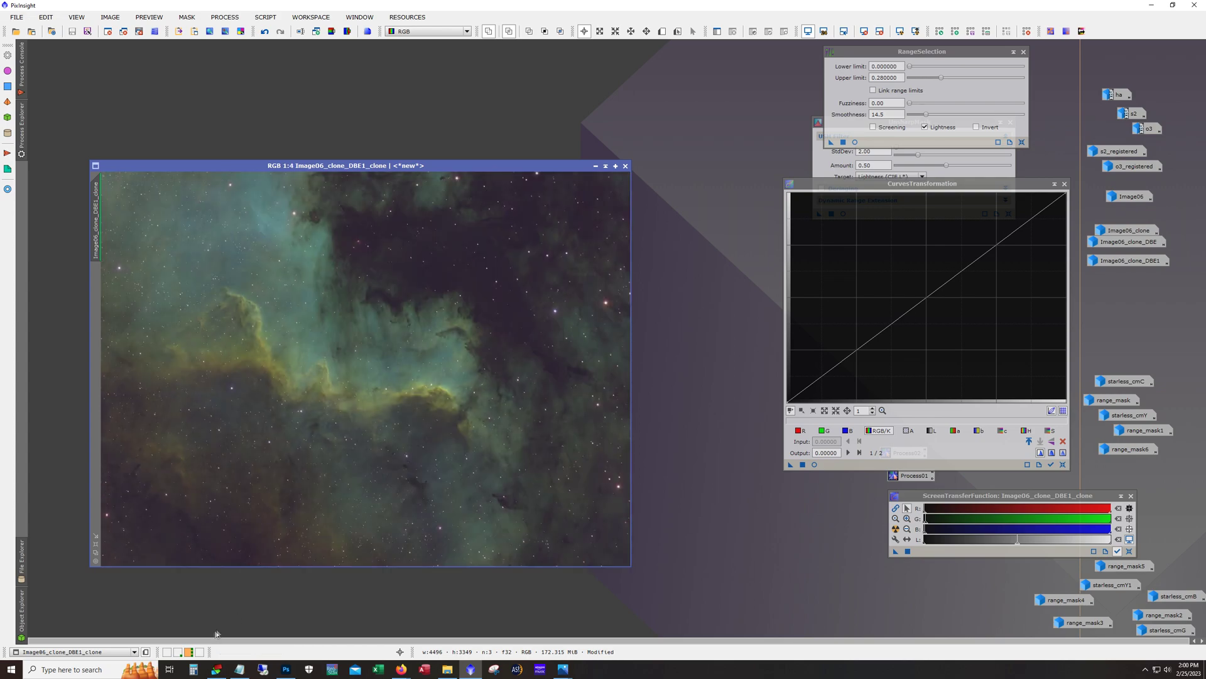
# Step: Switch to the stars/starless workspace and open the starless nebula image in an enlarged, zoomed window
pyautogui.click(179, 652)
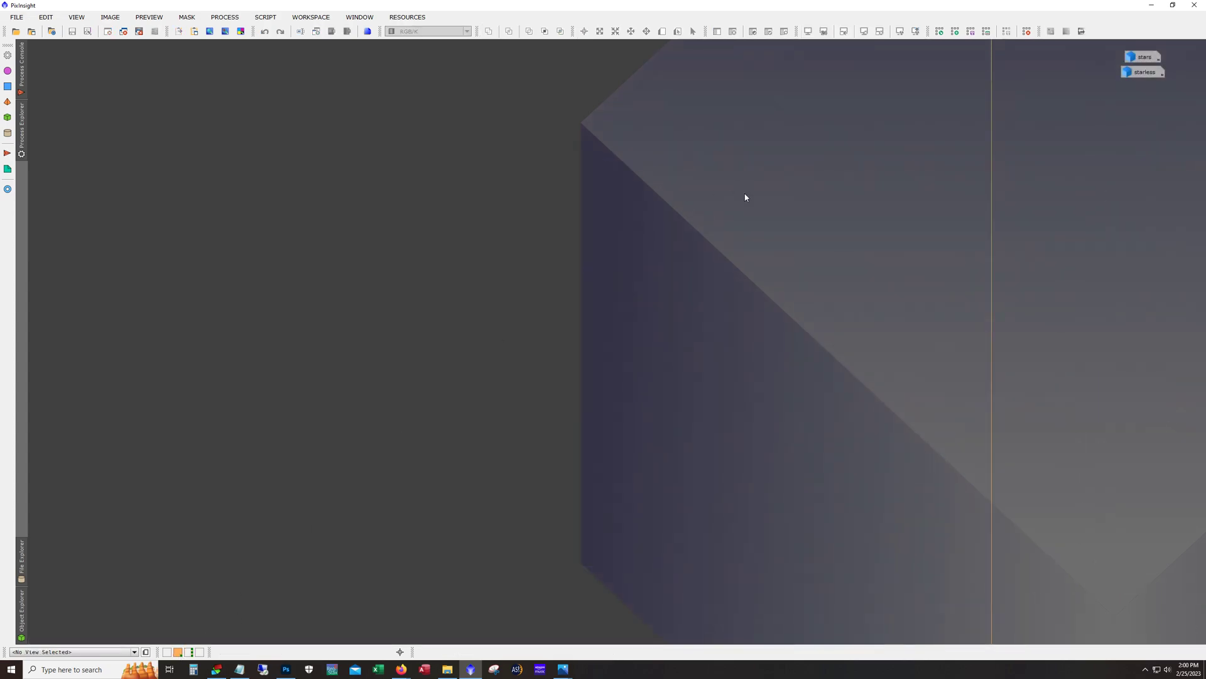
pyautogui.doubleClick(1144, 72)
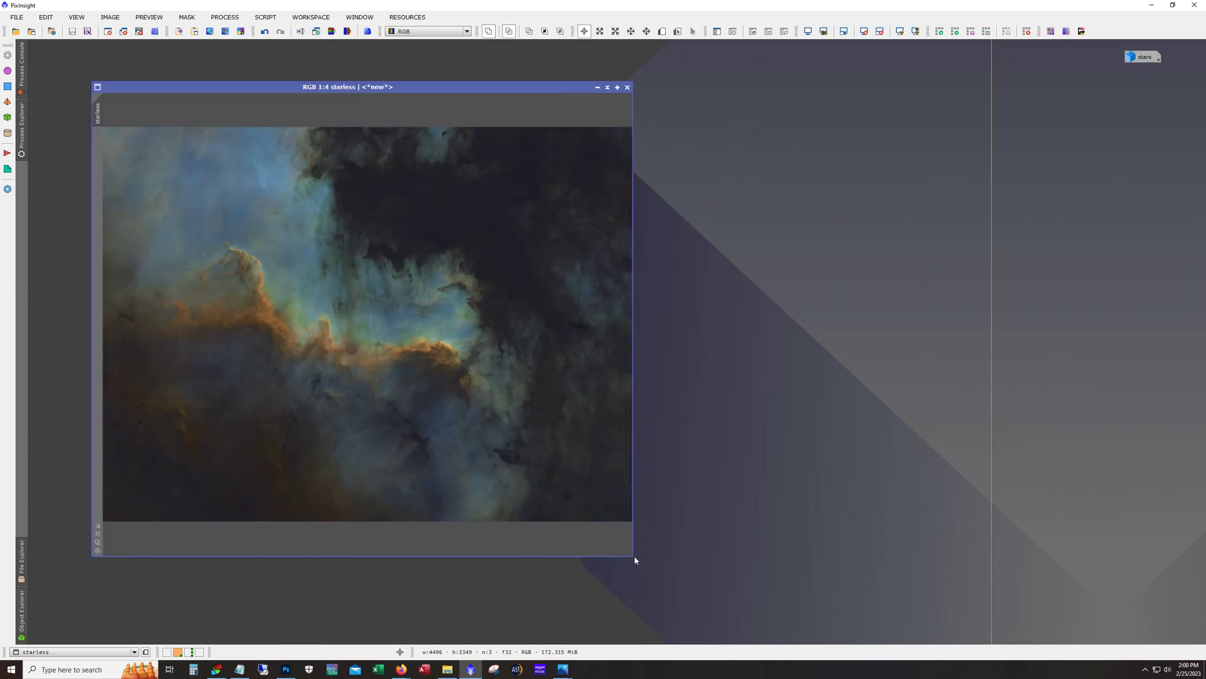
pyautogui.moveTo(635, 559); pyautogui.dragTo(787, 567)
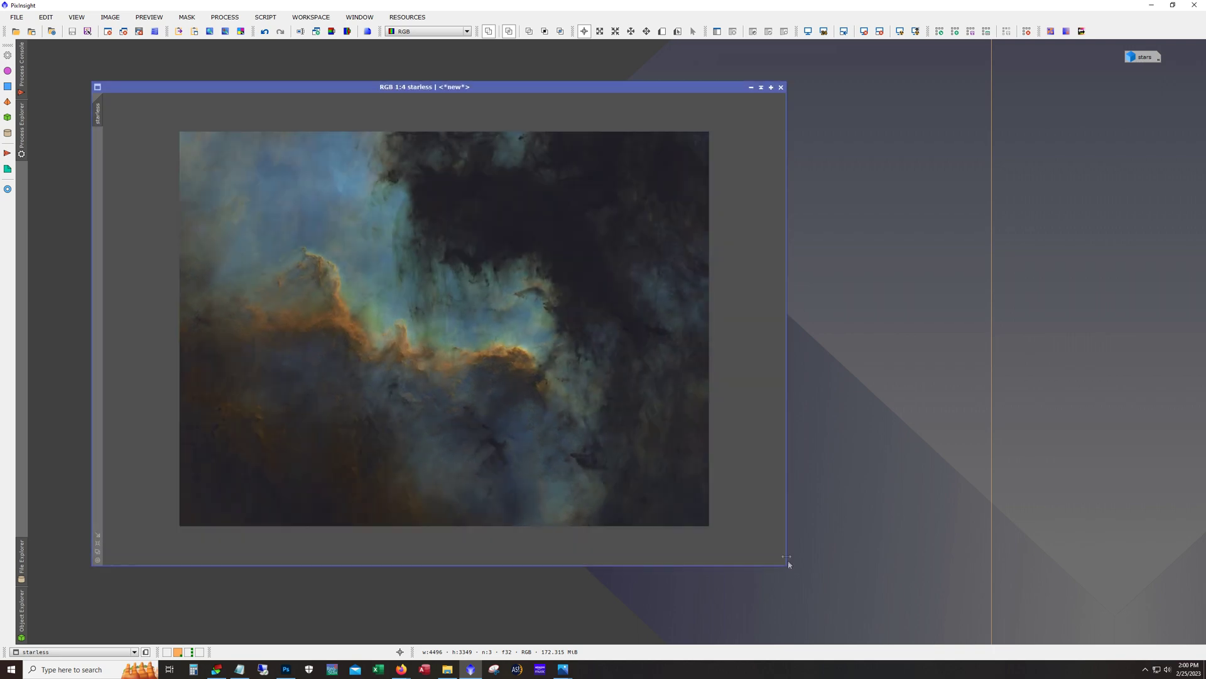
pyautogui.scroll(1, 673, 418)
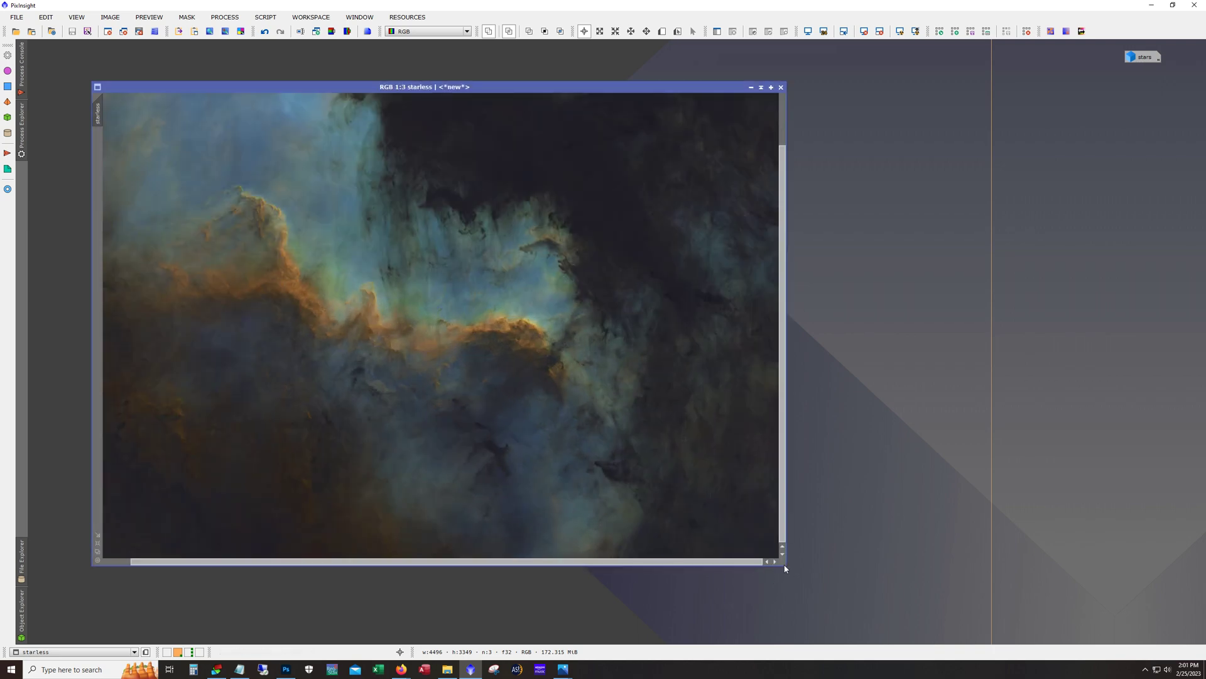
pyautogui.moveTo(786, 568); pyautogui.dragTo(869, 599)
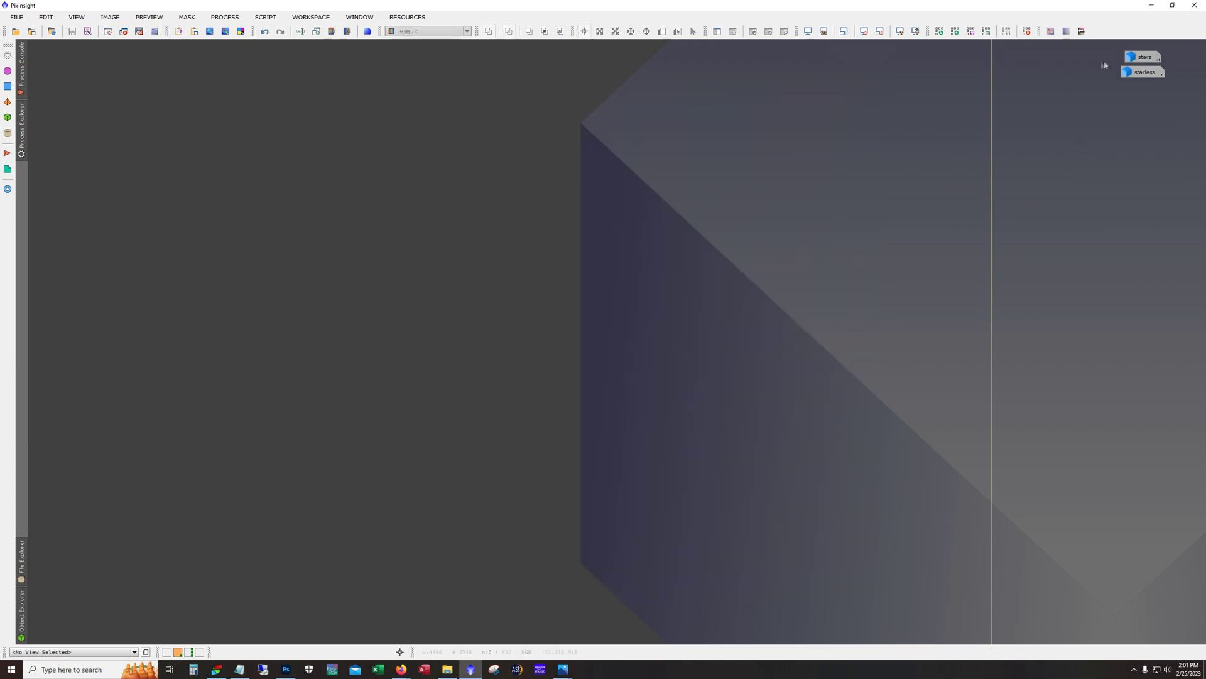
# Step: Open the stars image, zoom in and pan across it
pyautogui.doubleClick(1140, 57)
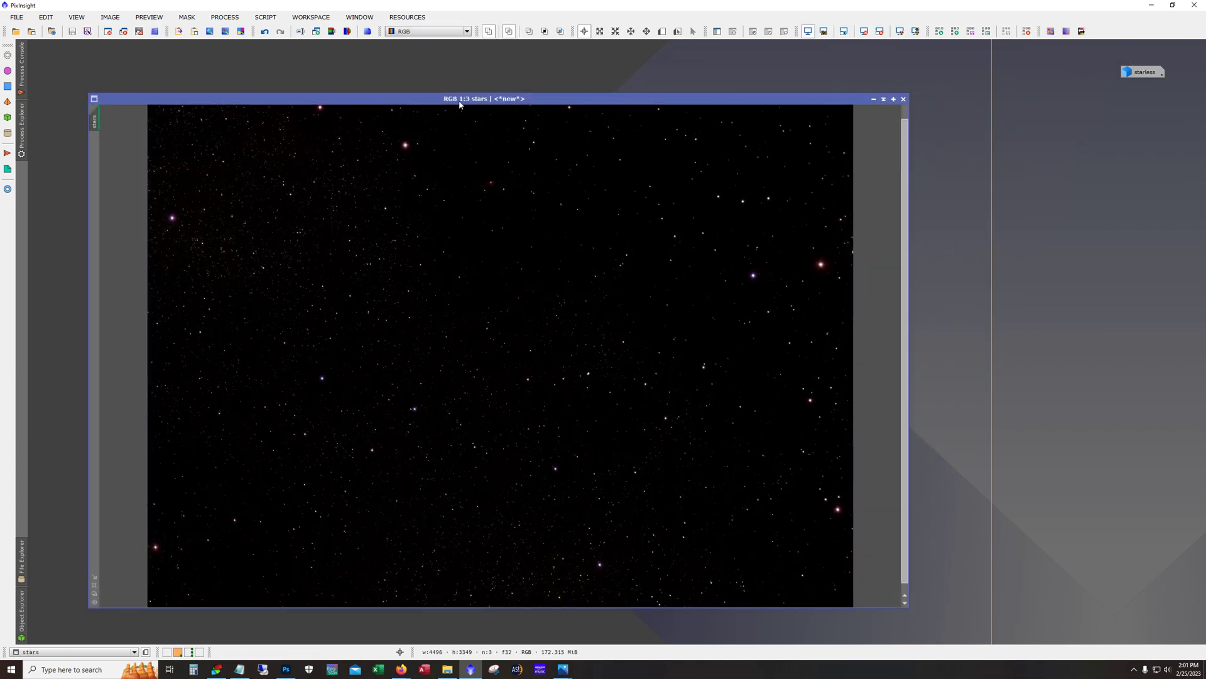
pyautogui.scroll(3, 842, 275)
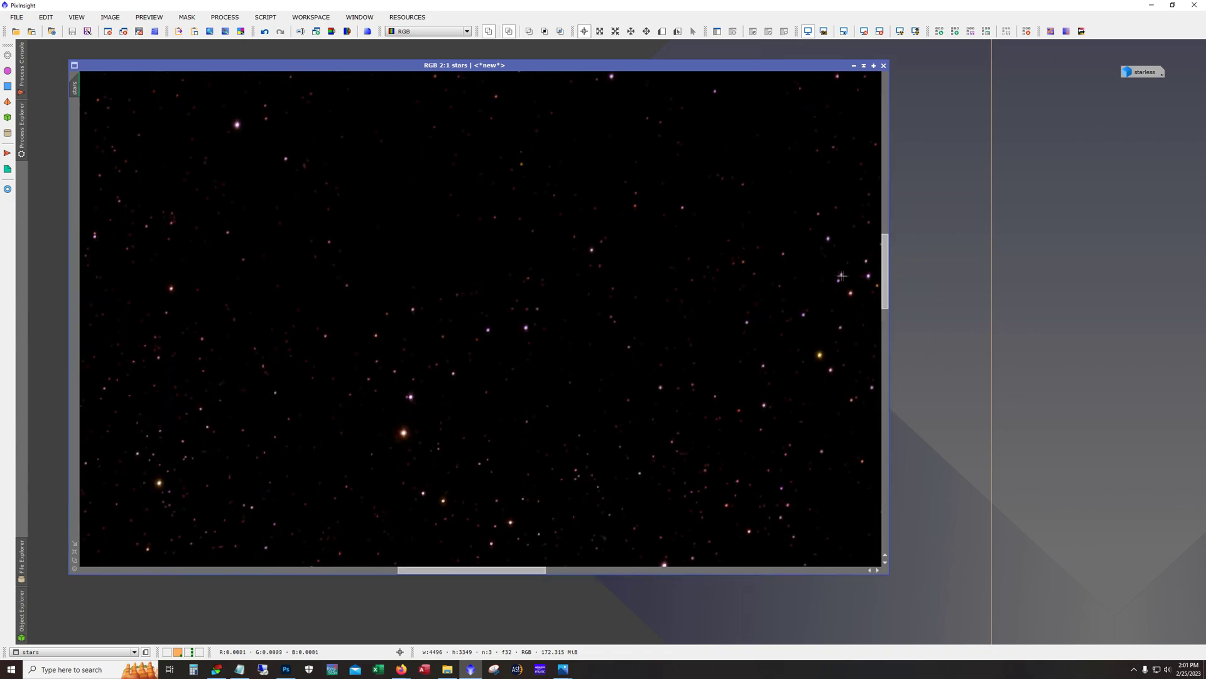
pyautogui.moveTo(884, 287); pyautogui.dragTo(894, 426)
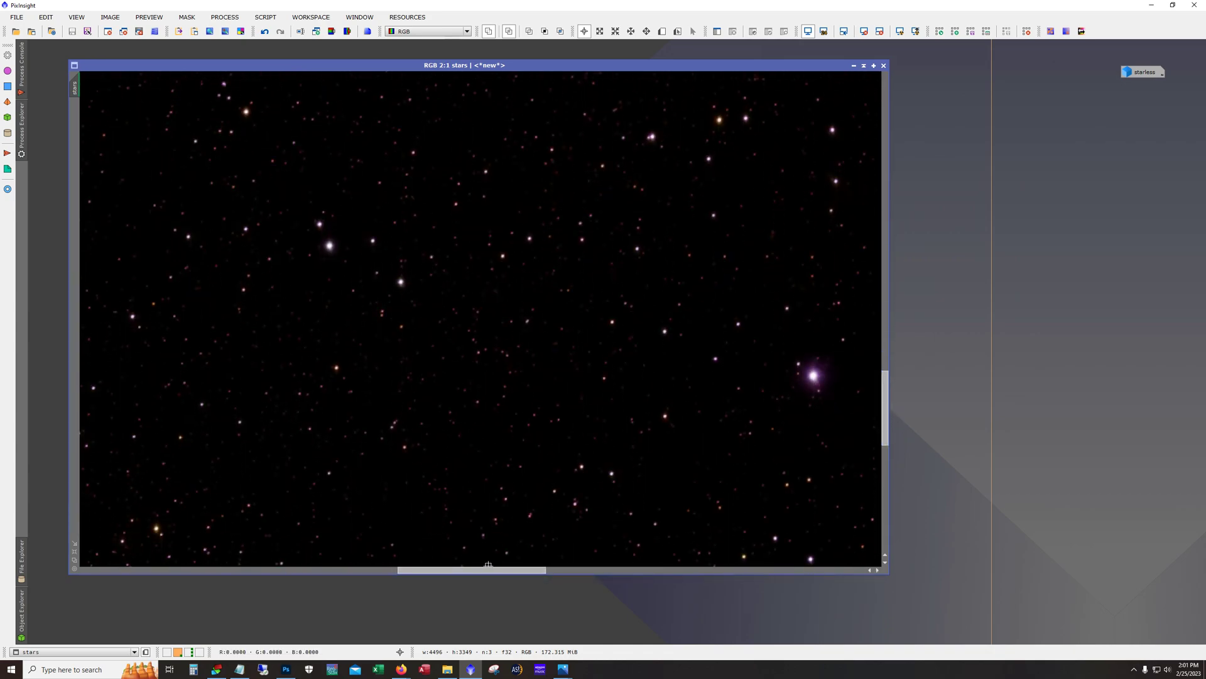
pyautogui.moveTo(488, 565); pyautogui.dragTo(783, 581)
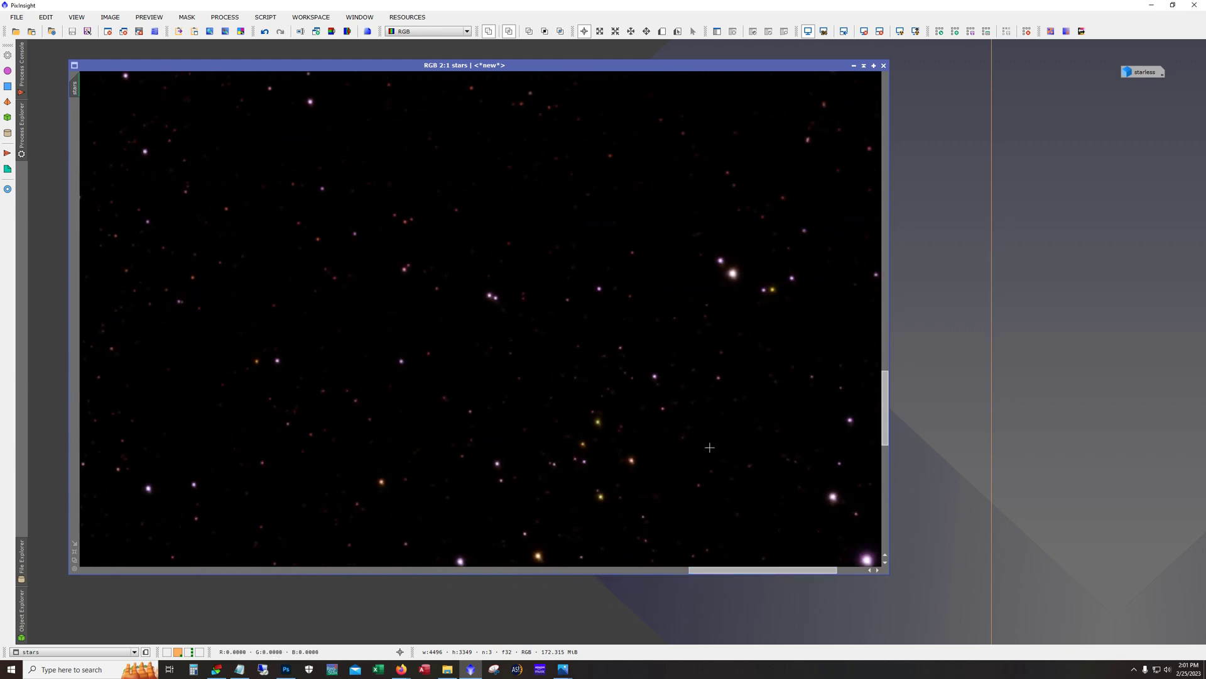
# Step: Compare stretched and unstretched views of the stars, then turn the screen stretch off
pyautogui.hotkey('ctrl', 'z')
pyautogui.hotkey('ctrl', 'y')
pyautogui.hotkey('ctrl', 'z')
pyautogui.hotkey('ctrl', 'y')
pyautogui.hotkey('ctrl', 'z')
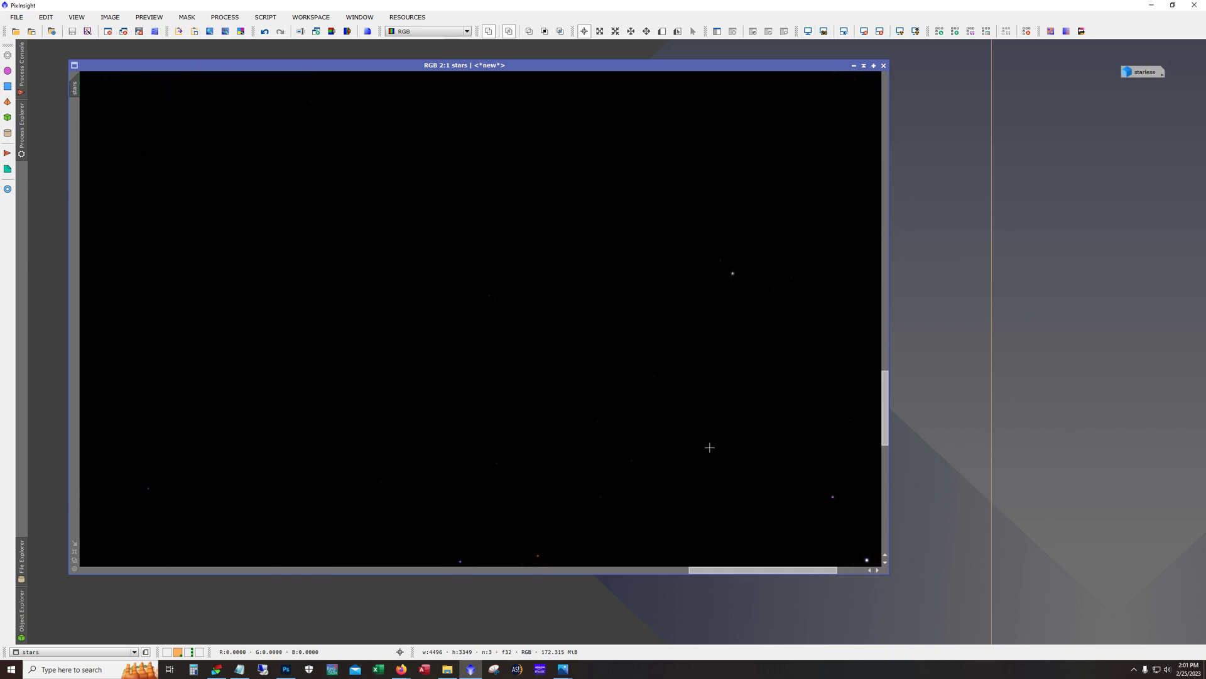
pyautogui.hotkey('ctrl', 'y')
pyautogui.scroll(-4, 476, 324)
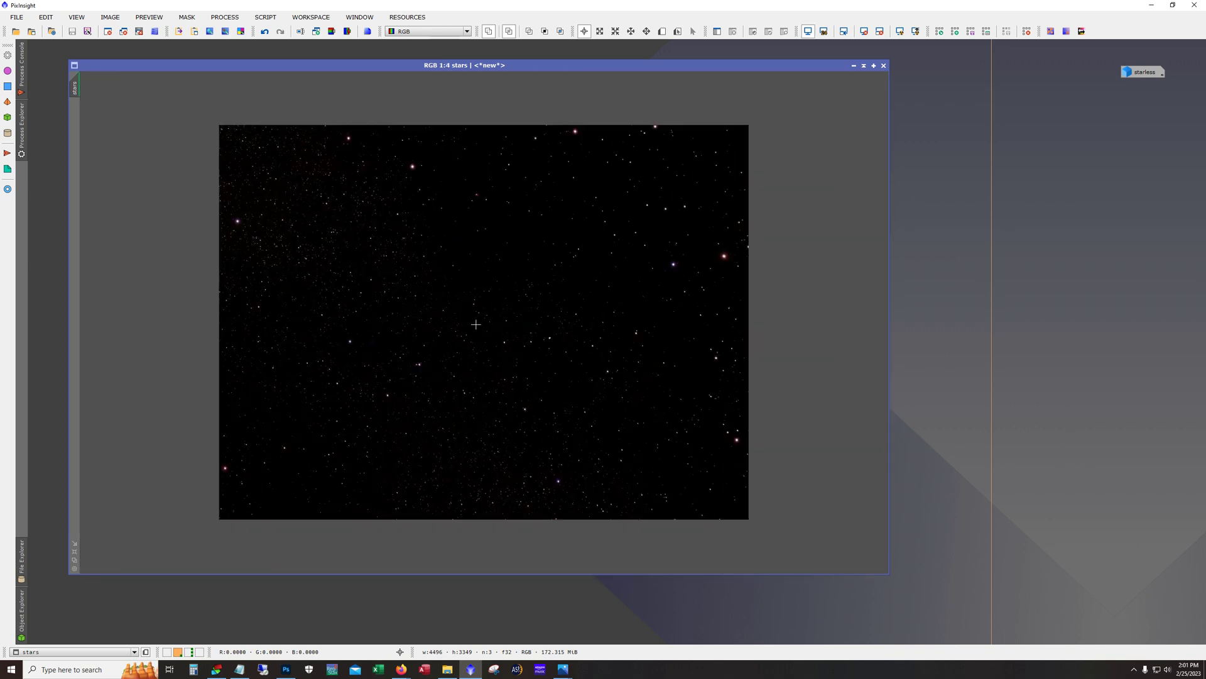
pyautogui.scroll(1, 475, 324)
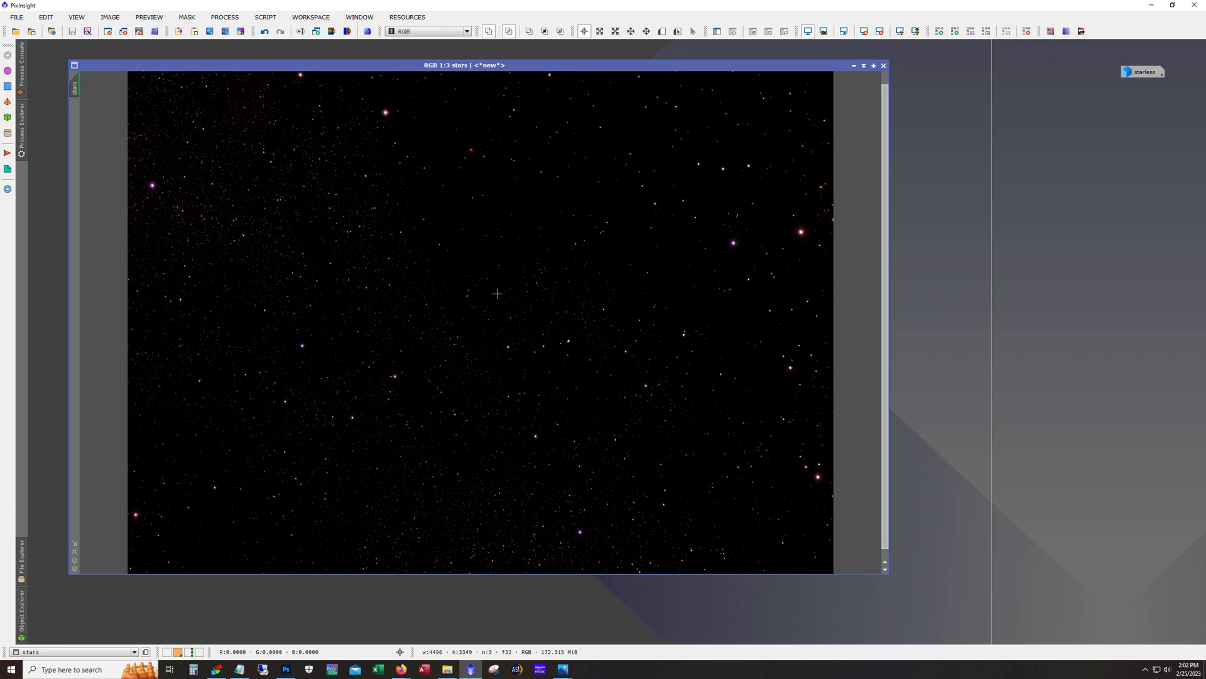
pyautogui.hotkey('shift', 'F12')
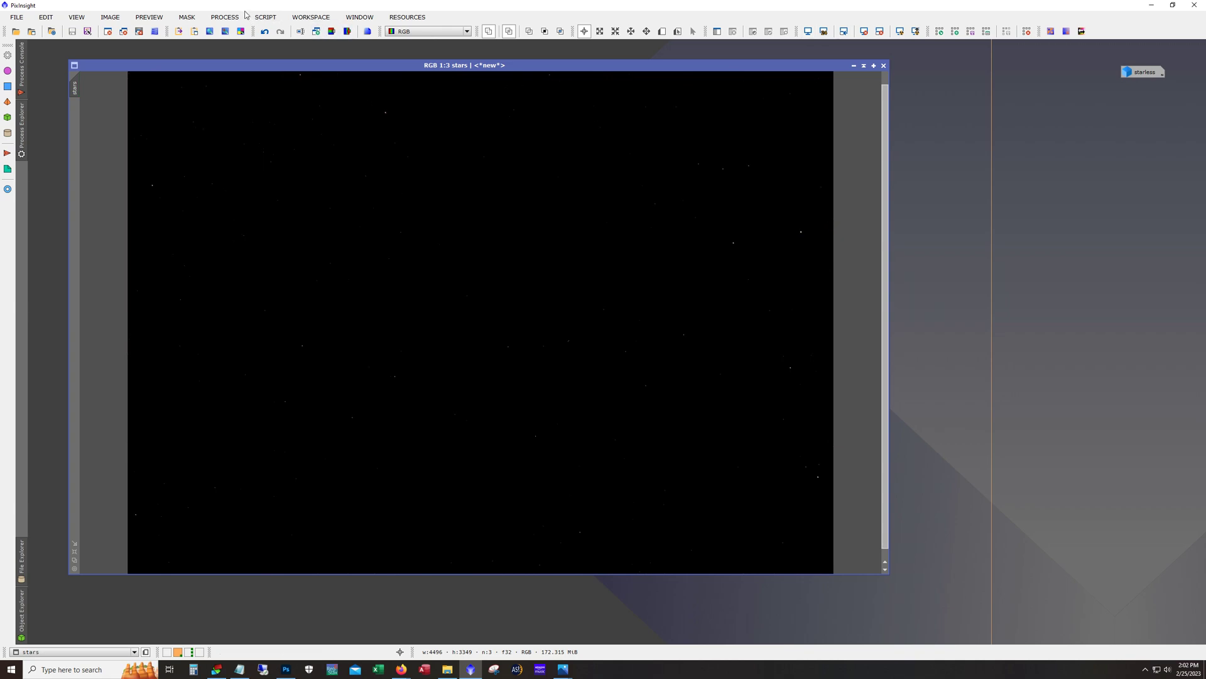
# Step: Open ArcsinhStretch from All Processes with a Real-Time Preview of the stars image
pyautogui.click(224, 17)
pyautogui.moveTo(252, 35)
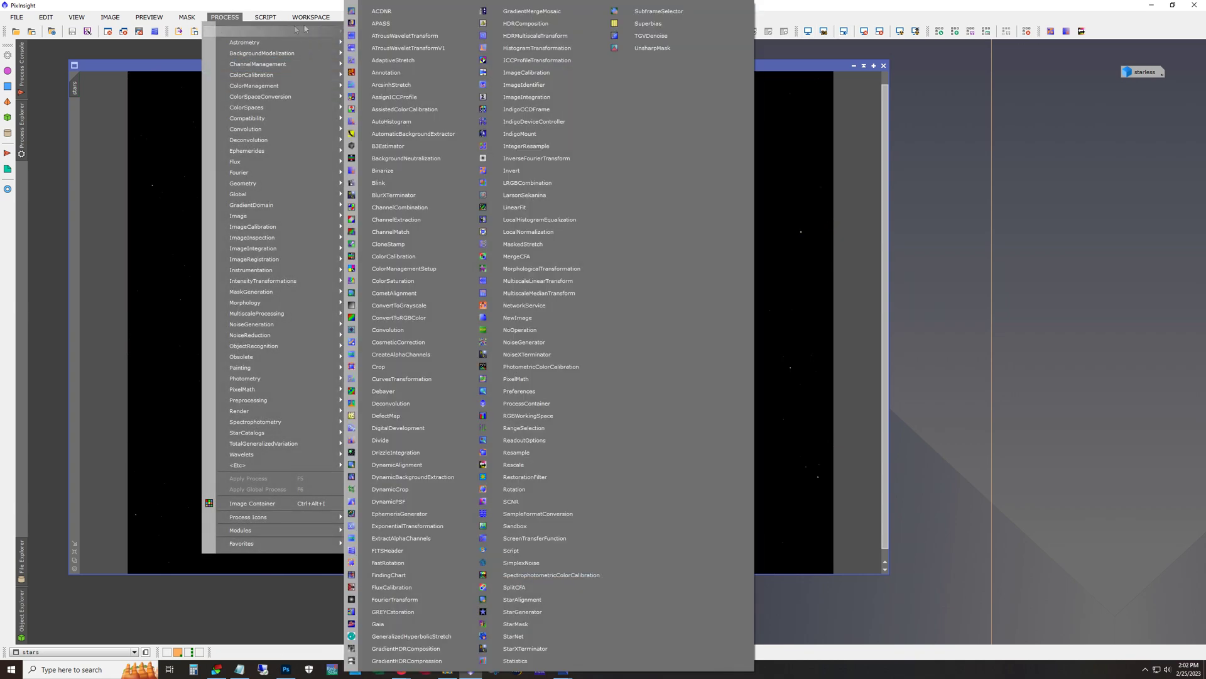
pyautogui.click(440, 89)
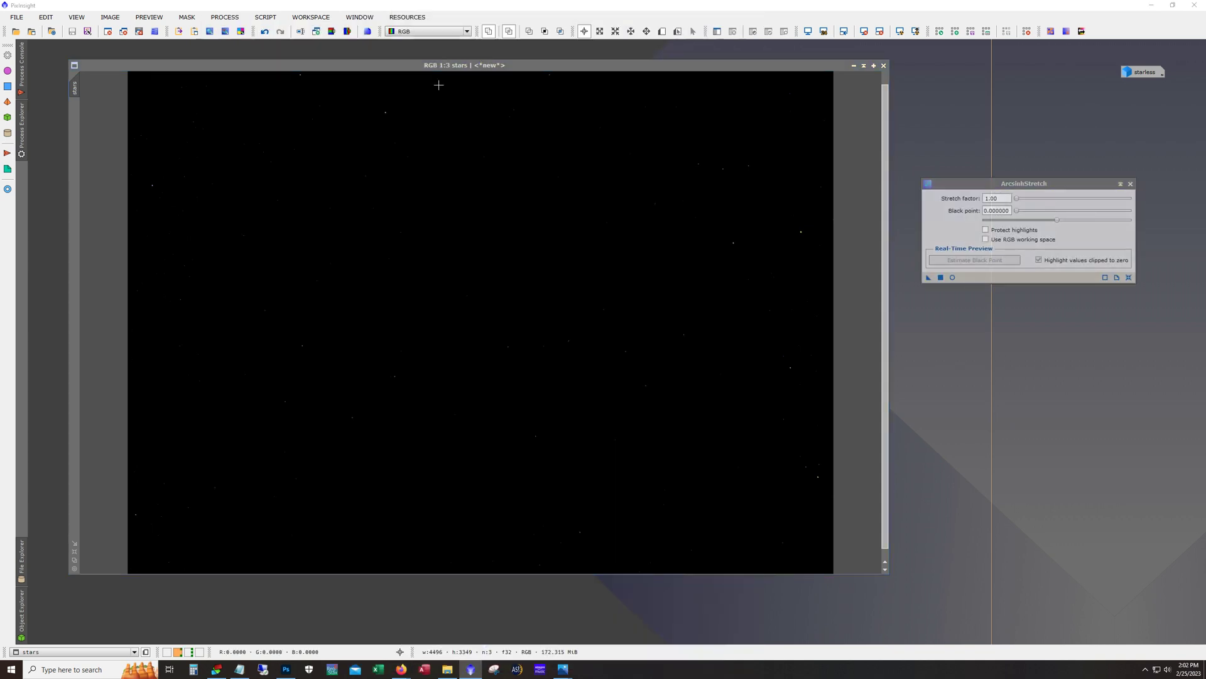
pyautogui.click(953, 278)
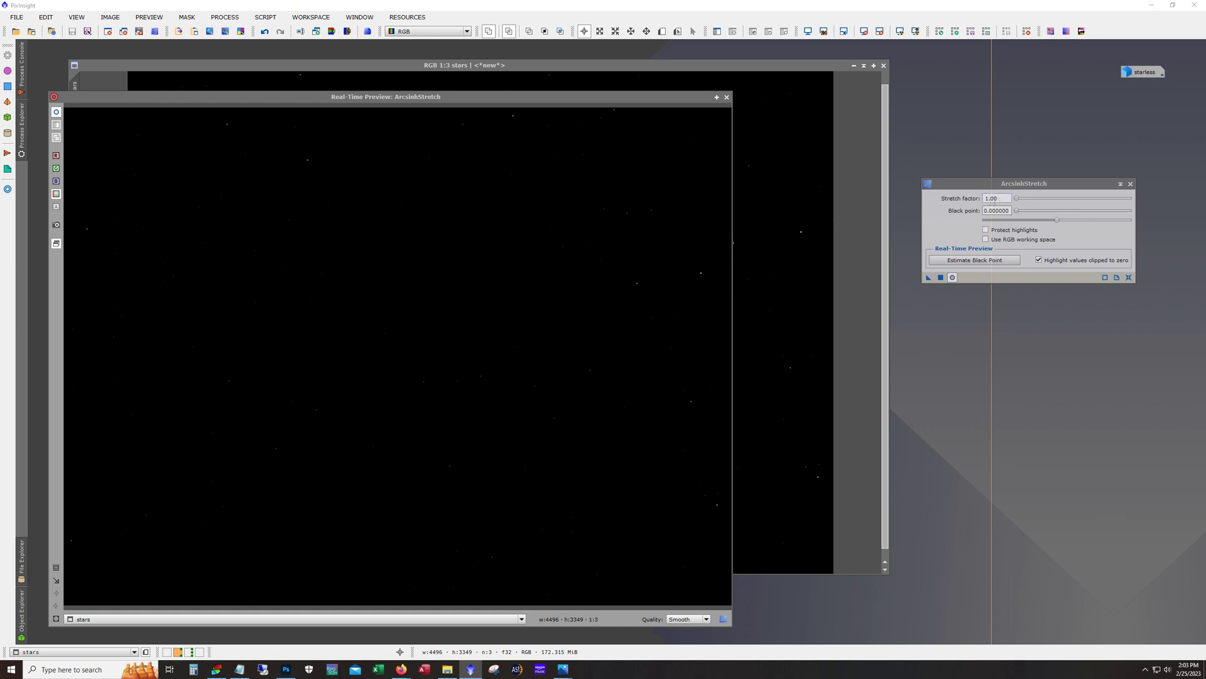
# Step: Try a higher arcsinh stretch factor, then reset it to 1.00 and close the live preview
pyautogui.moveTo(1017, 199); pyautogui.dragTo(1091, 197)
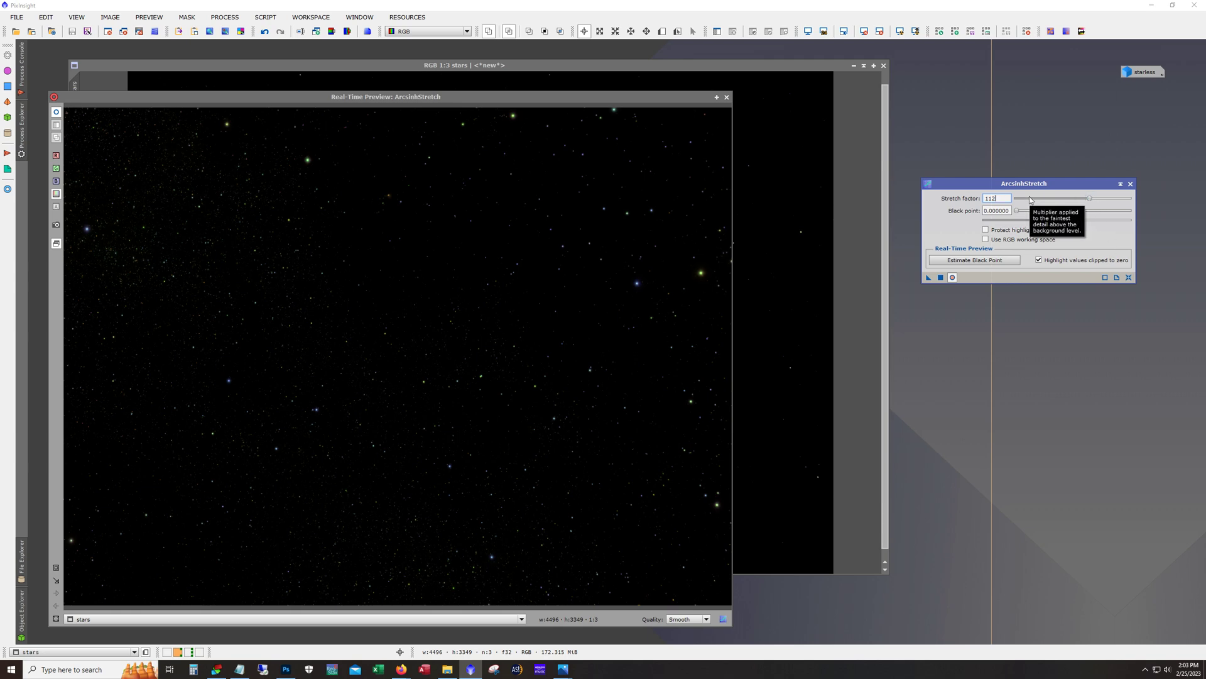
pyautogui.click(941, 277)
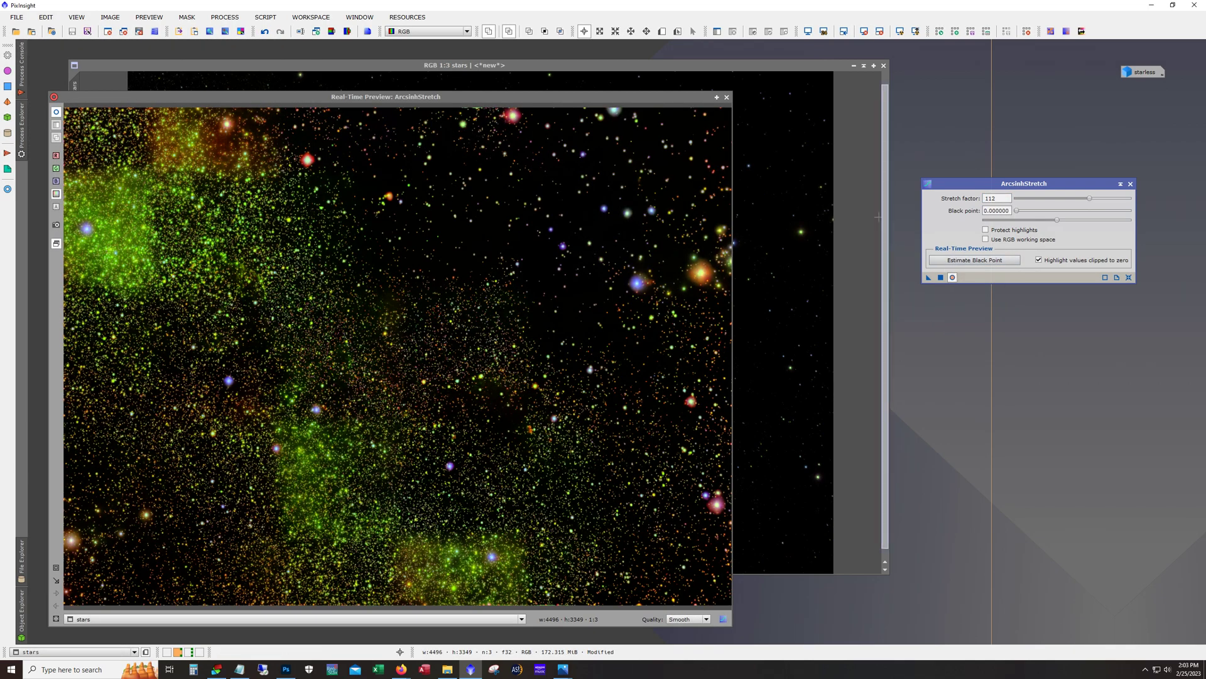
pyautogui.click(1129, 277)
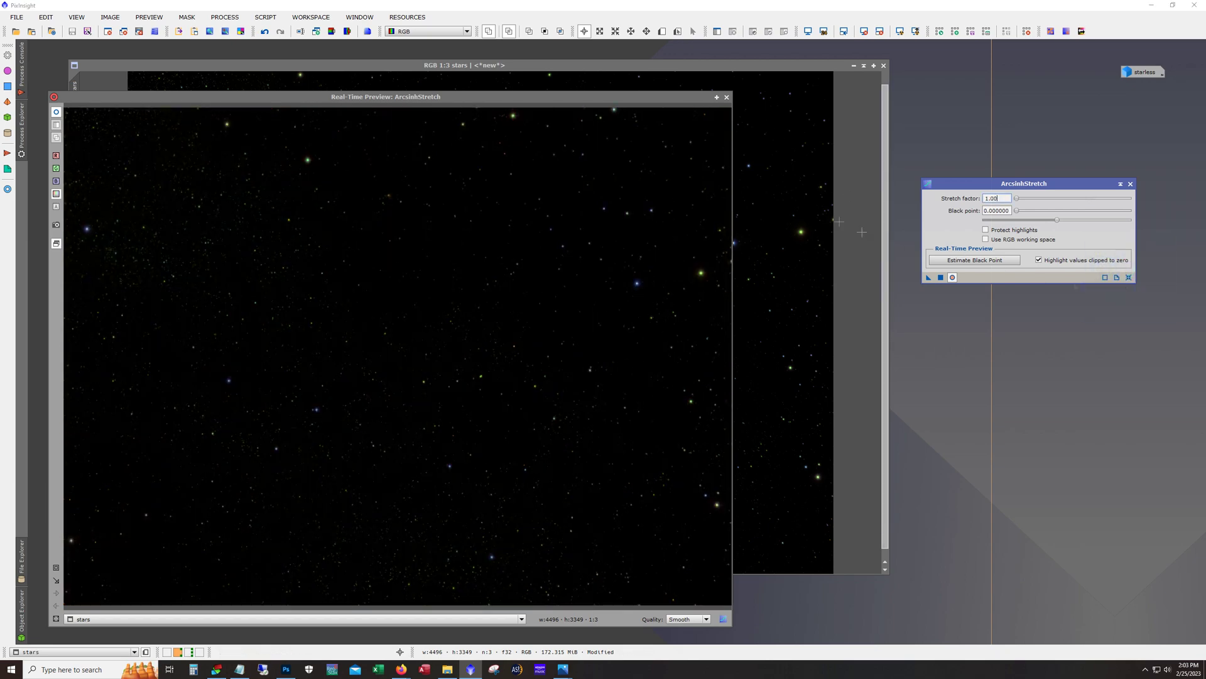
pyautogui.click(726, 97)
pyautogui.scroll(3, 578, 275)
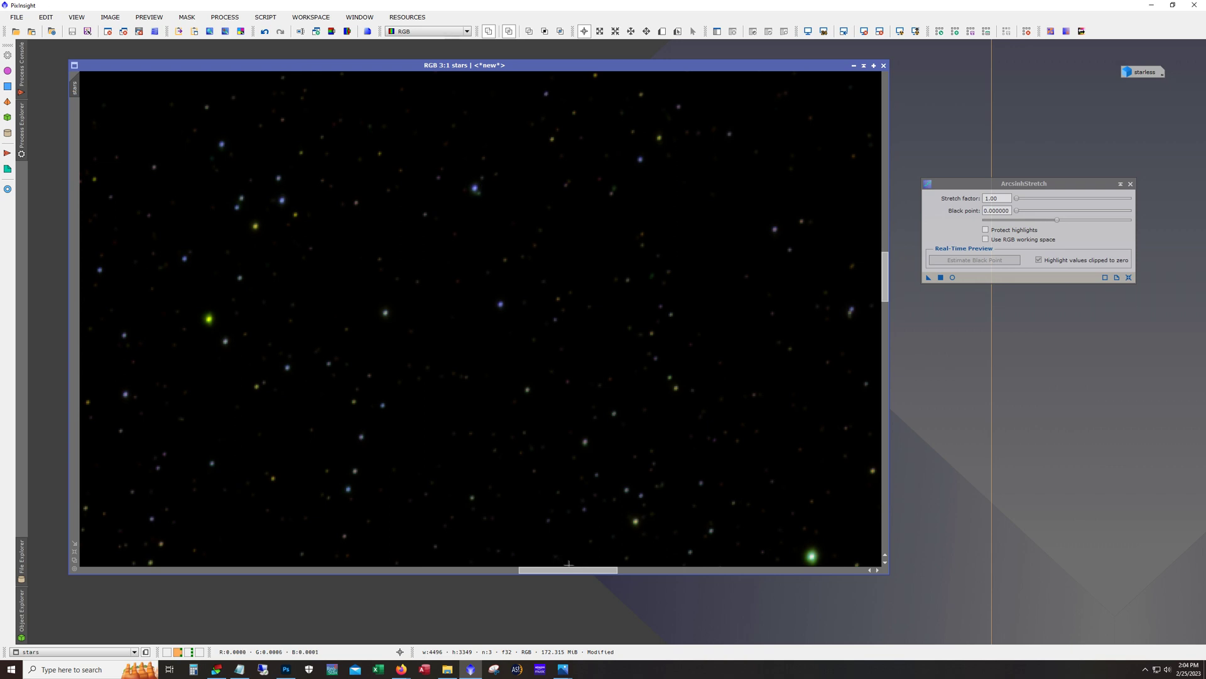
pyautogui.moveTo(576, 574); pyautogui.dragTo(632, 573)
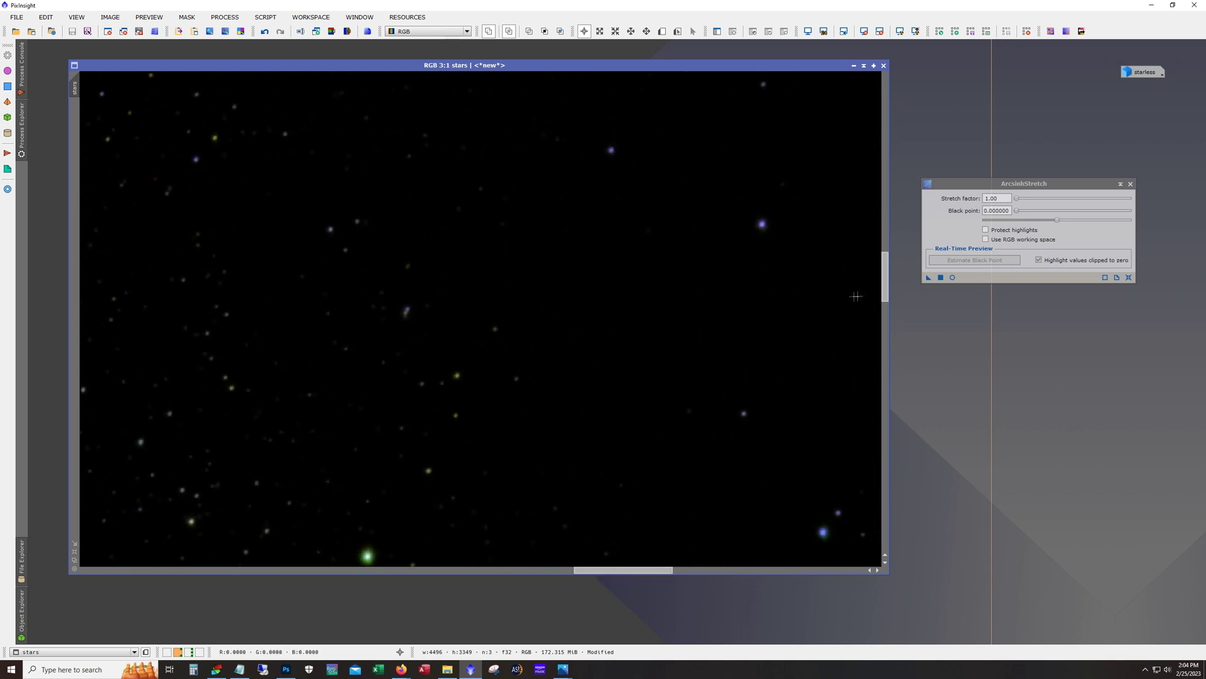
pyautogui.moveTo(884, 301); pyautogui.dragTo(886, 332)
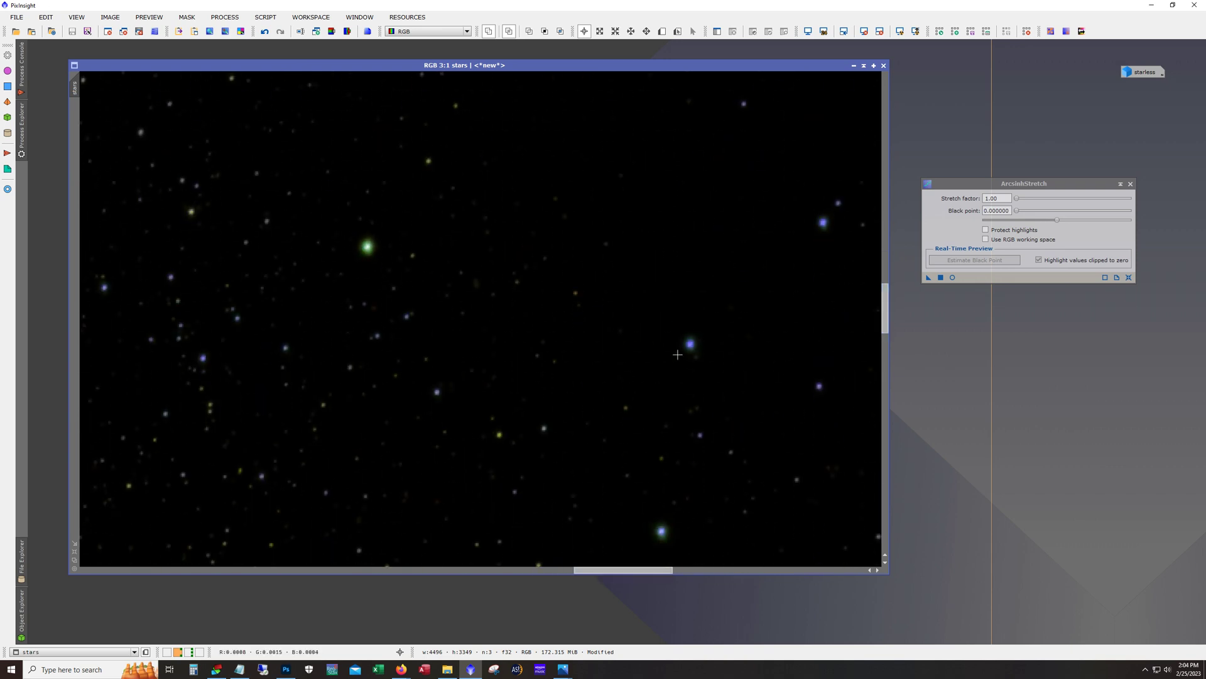
pyautogui.scroll(1, 678, 355)
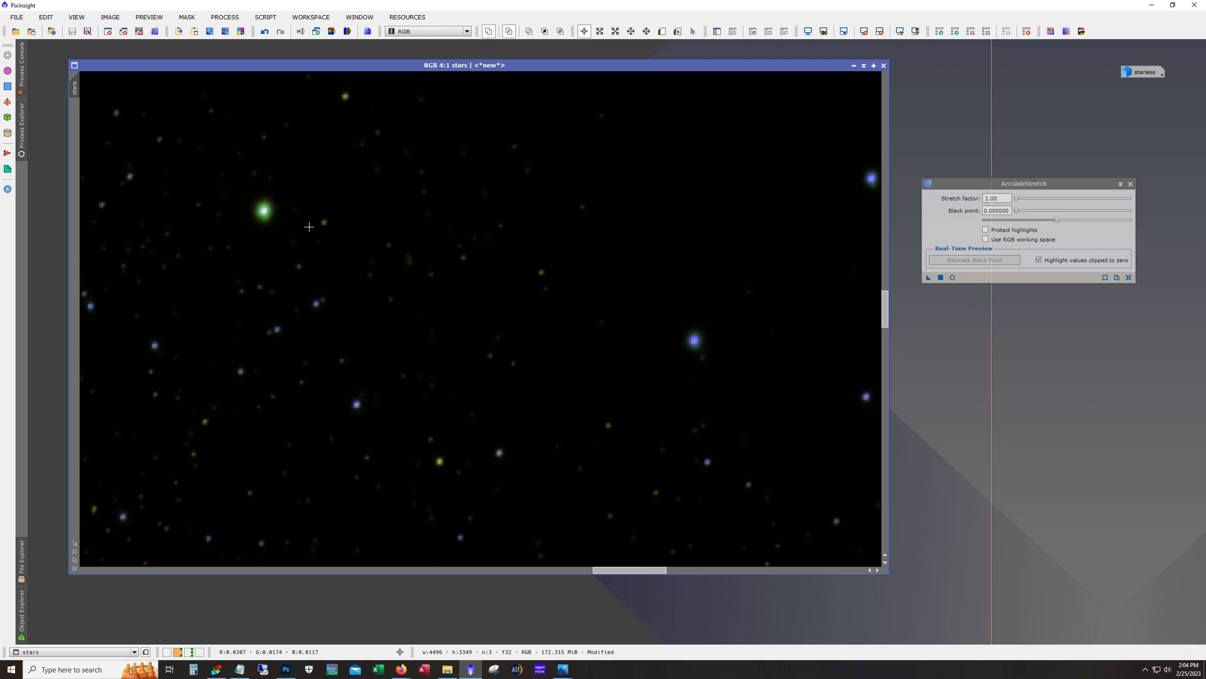
pyautogui.moveTo(603, 570); pyautogui.dragTo(680, 577)
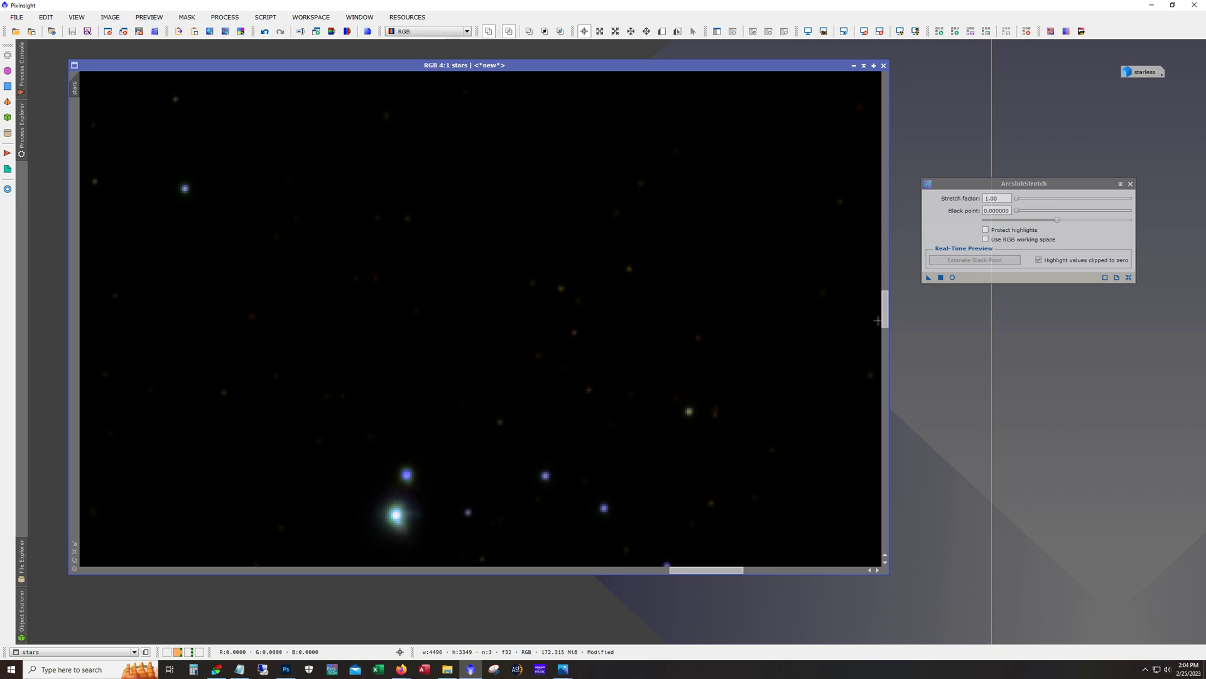
pyautogui.moveTo(885, 320); pyautogui.dragTo(887, 337)
pyautogui.scroll(2, 361, 356)
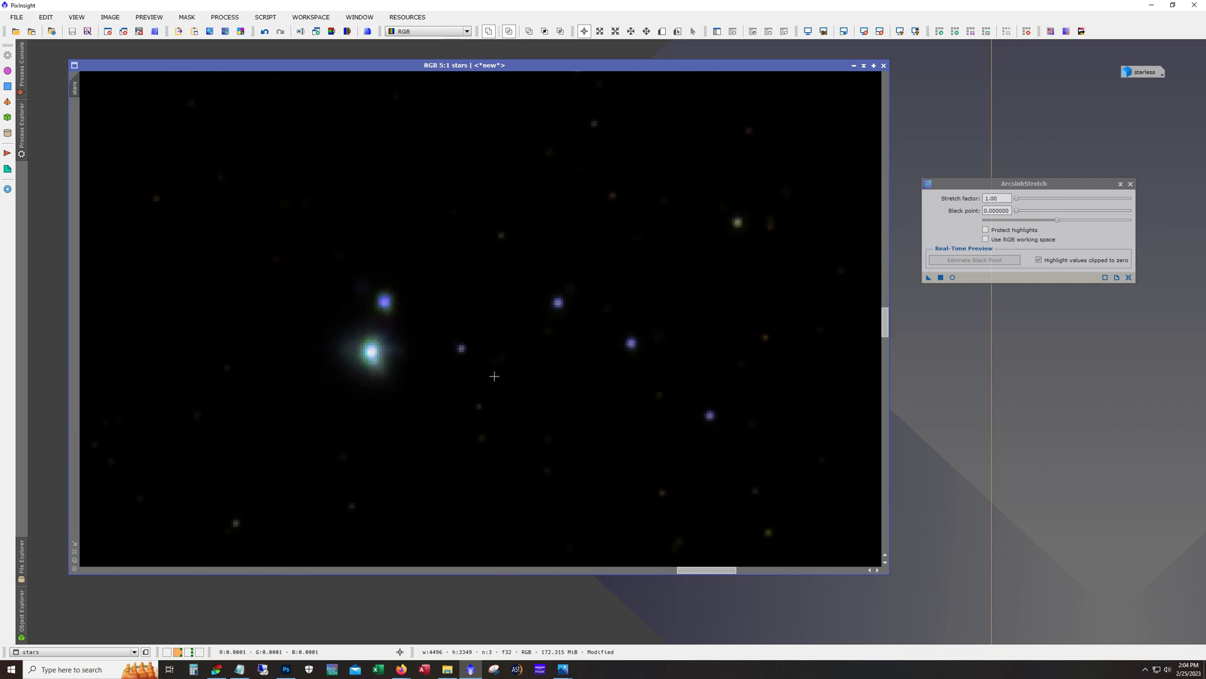
pyautogui.scroll(-1, 361, 356)
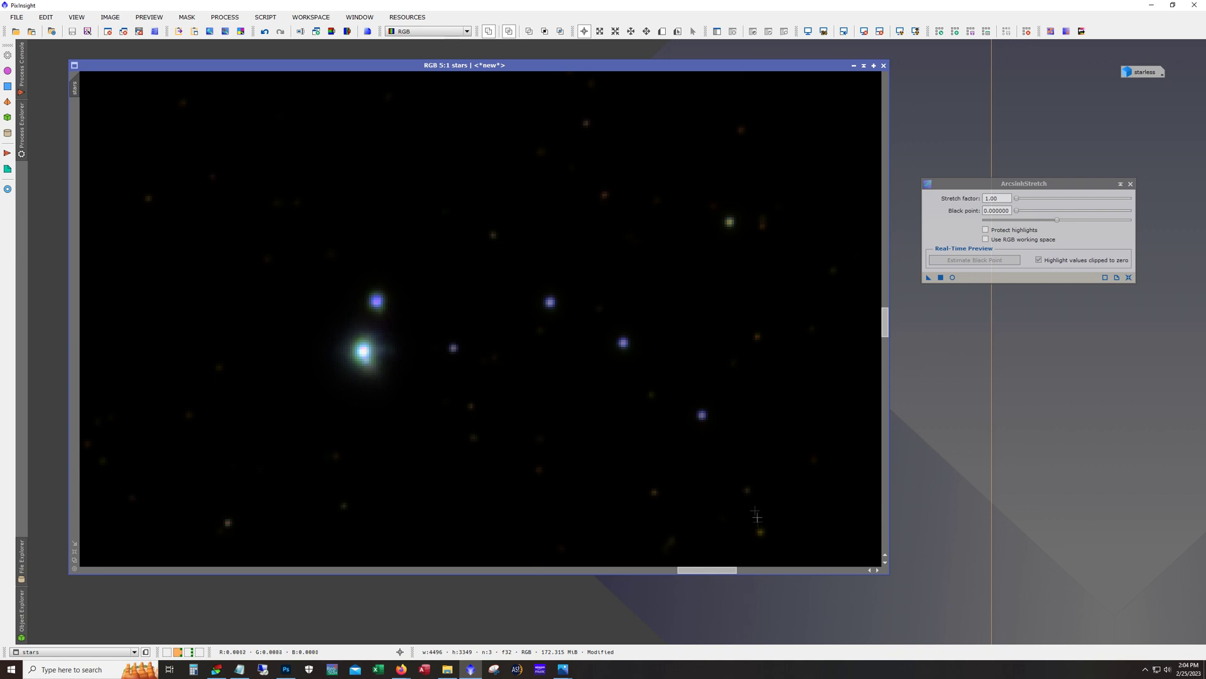
pyautogui.moveTo(720, 570); pyautogui.dragTo(790, 573)
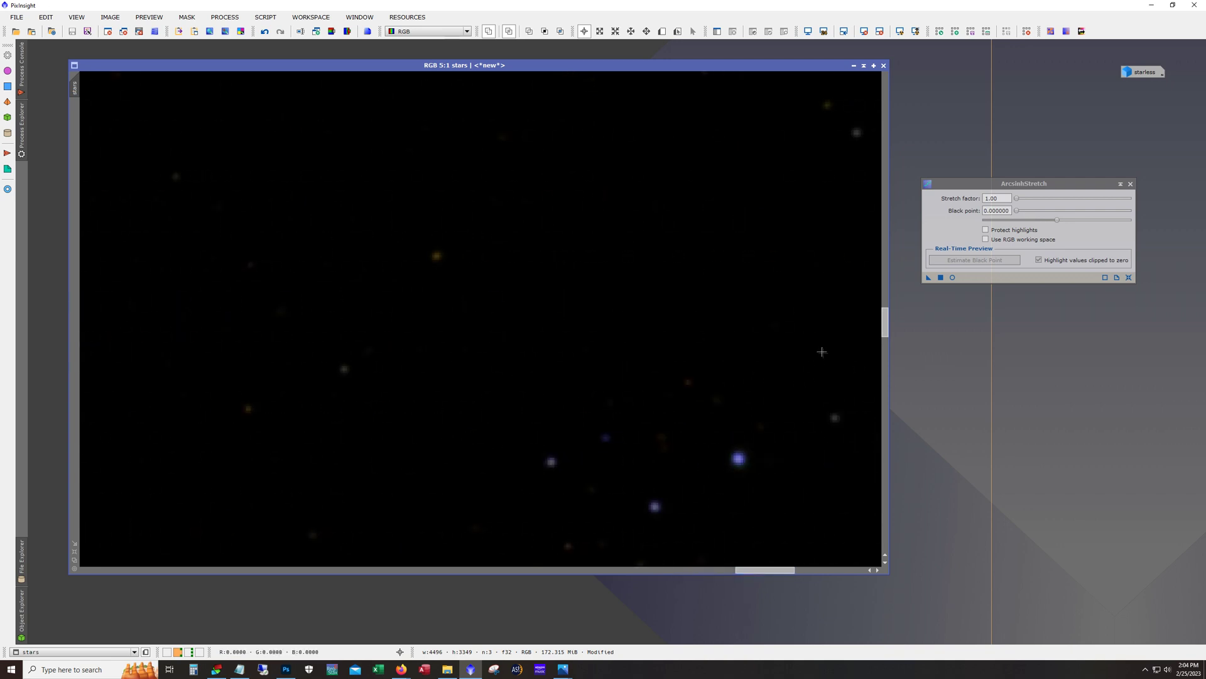
pyautogui.moveTo(885, 338); pyautogui.dragTo(885, 250)
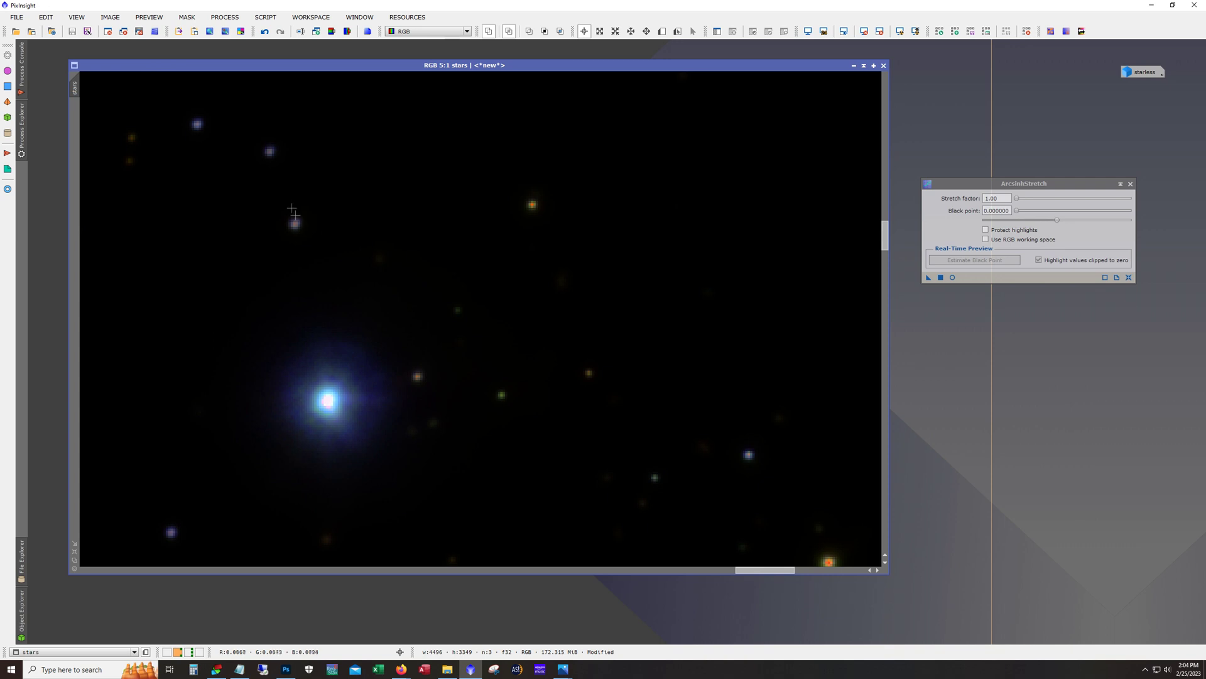
pyautogui.moveTo(887, 253); pyautogui.dragTo(890, 325)
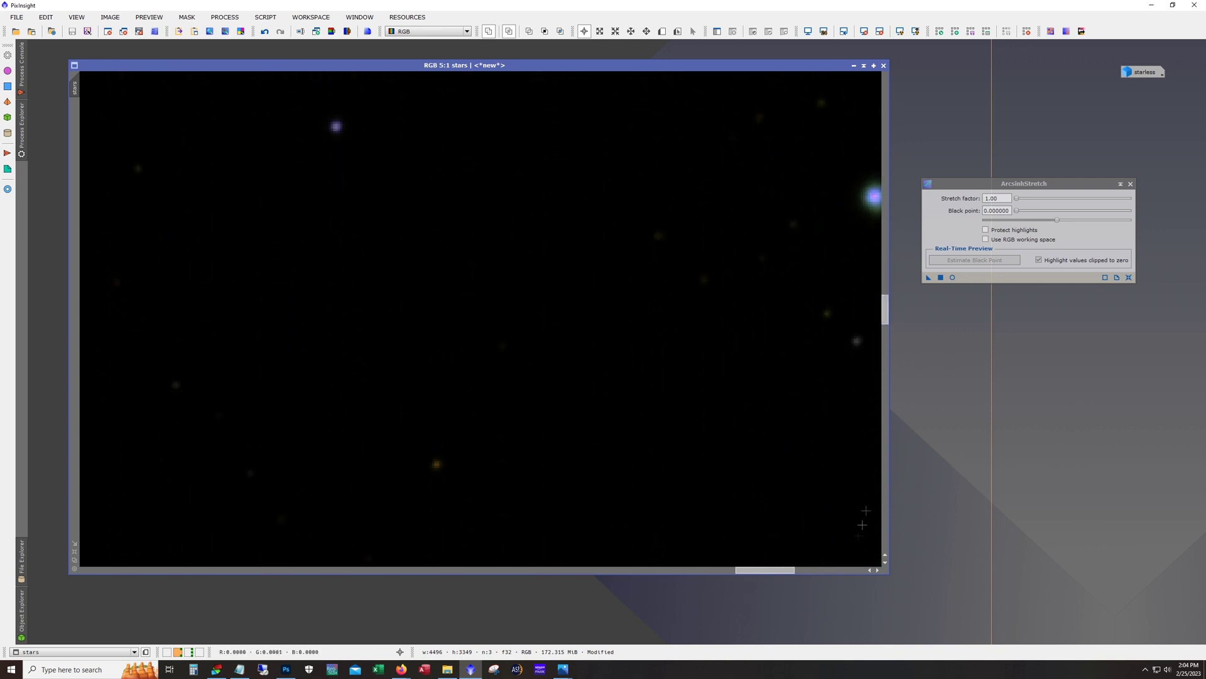
pyautogui.moveTo(760, 574); pyautogui.dragTo(789, 572)
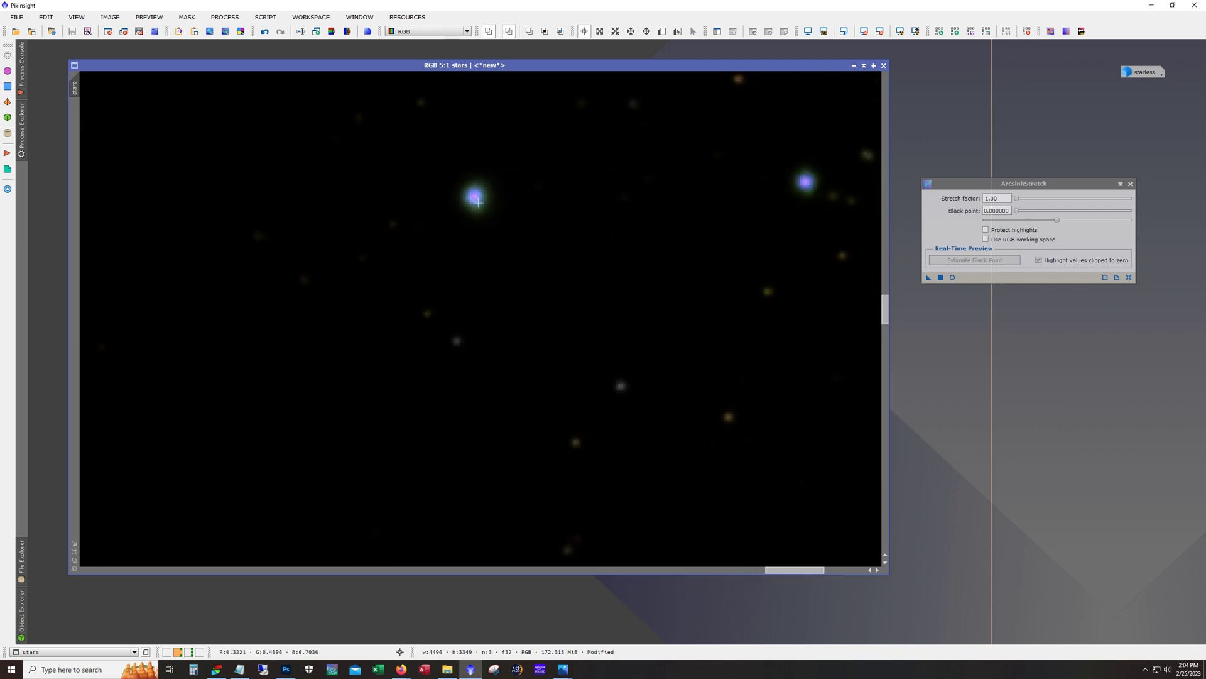
pyautogui.scroll(-3, 618, 357)
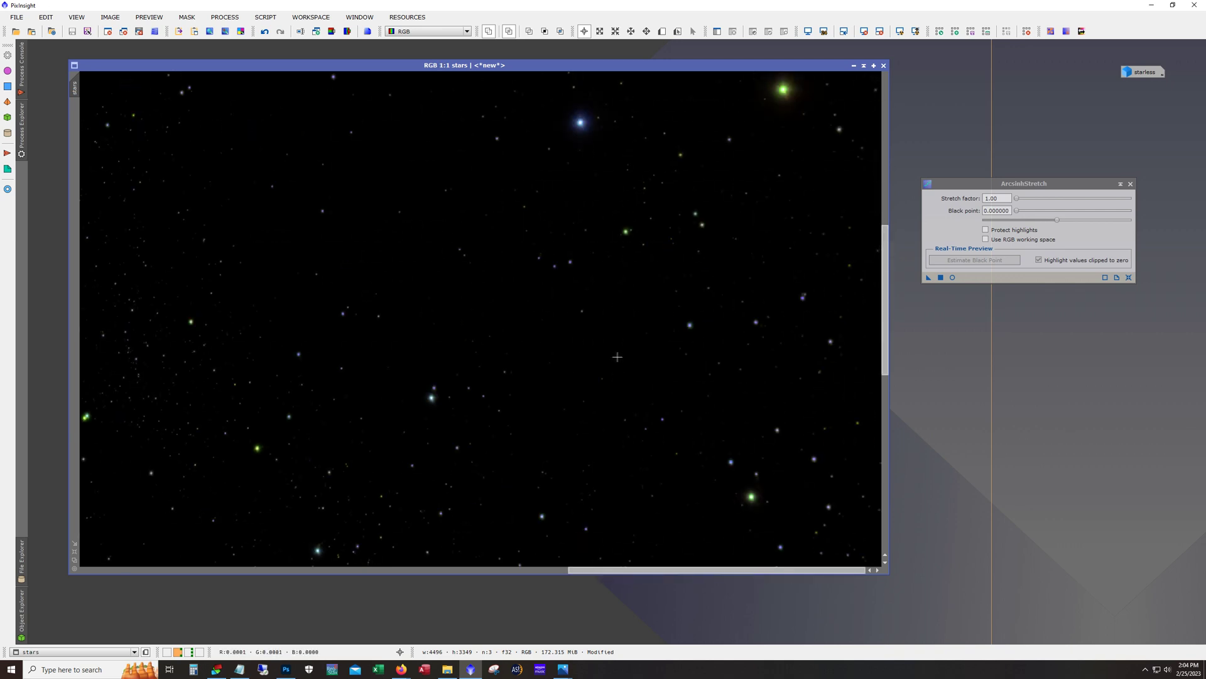
pyautogui.scroll(2, 561, 346)
pyautogui.scroll(2, 659, 366)
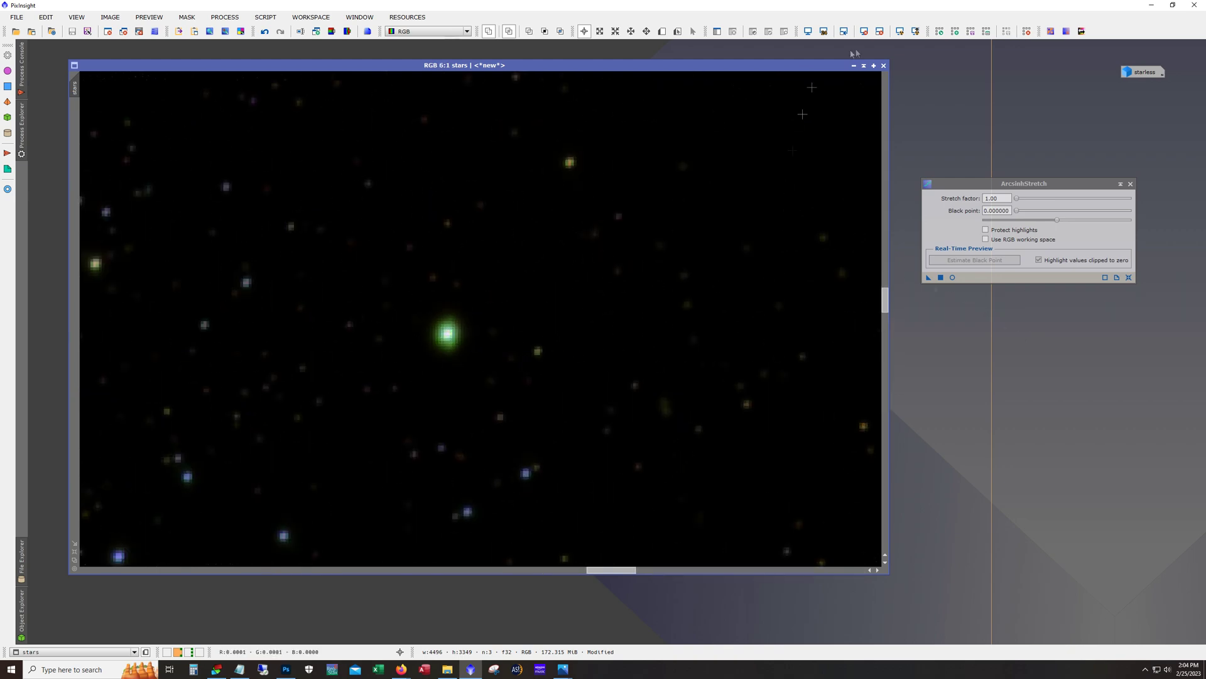
pyautogui.scroll(-5, 588, 320)
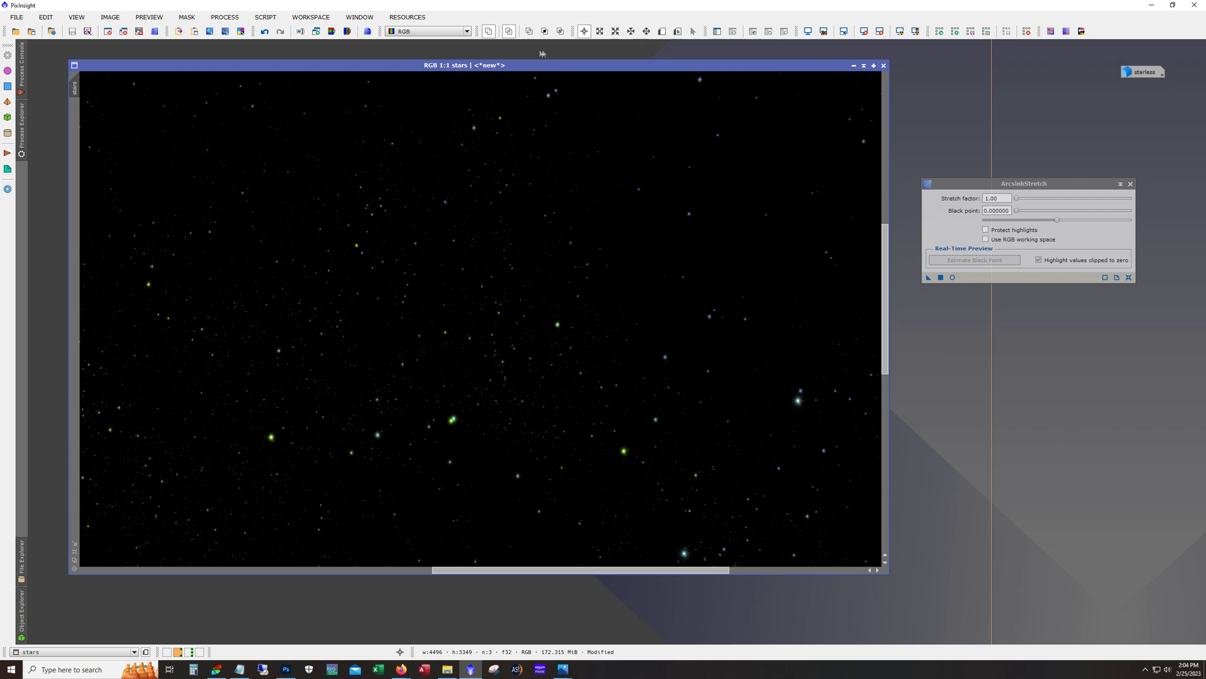
pyautogui.click(662, 33)
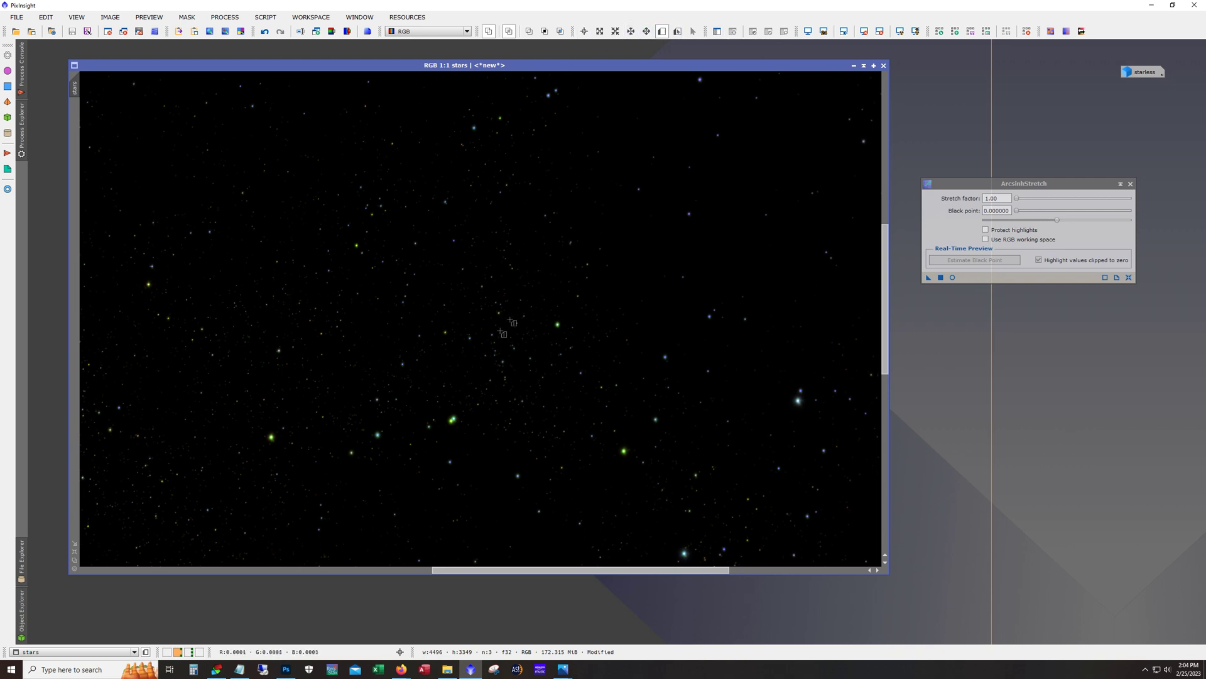
# Step: Create Preview01 around the central green star and preview an arcsinh stretch factor of 244 on it
pyautogui.moveTo(501, 284); pyautogui.dragTo(605, 370)
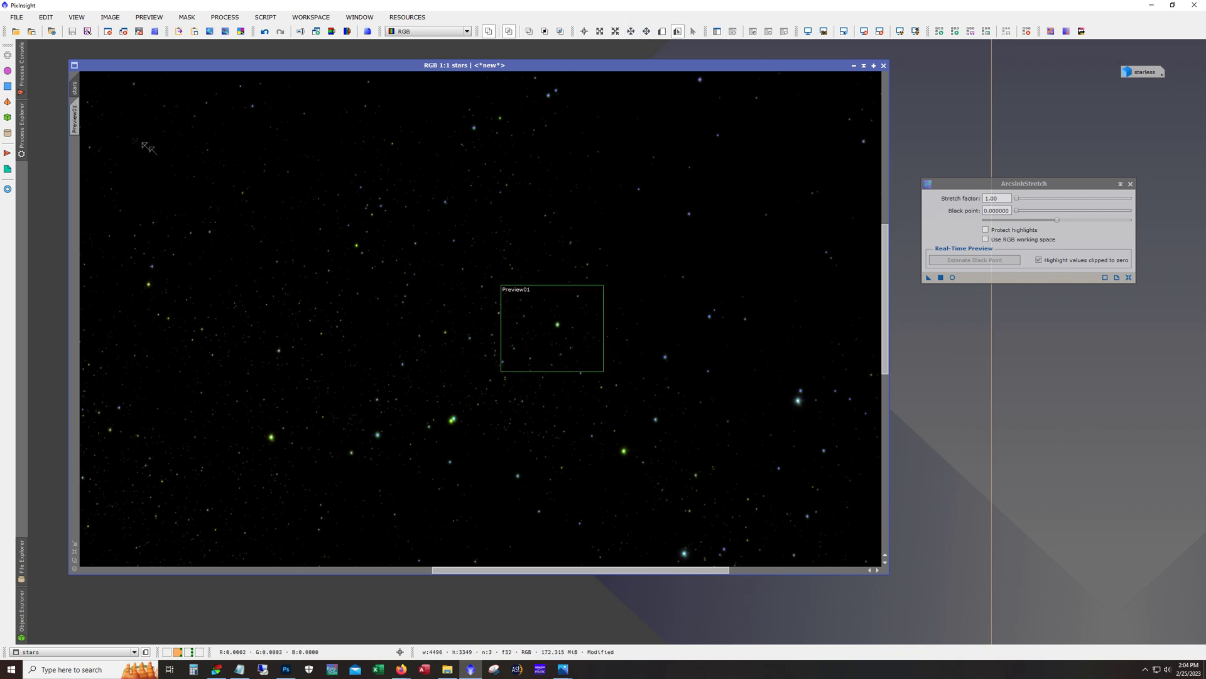
pyautogui.click(75, 120)
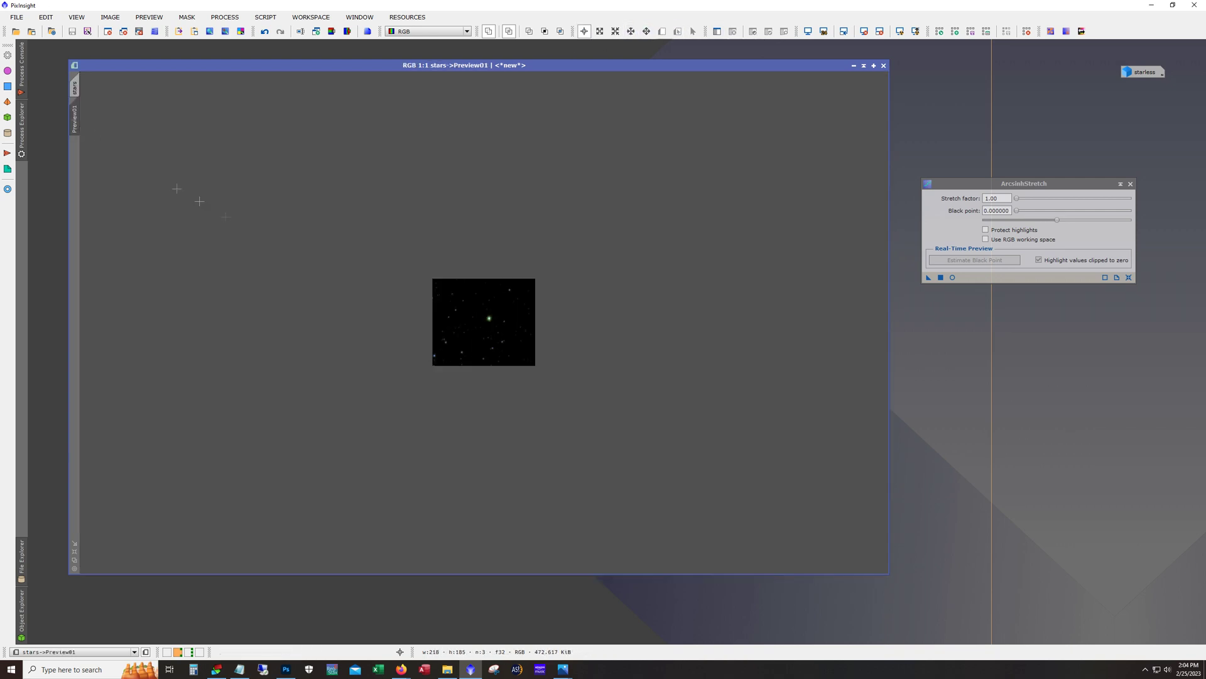
pyautogui.click(952, 277)
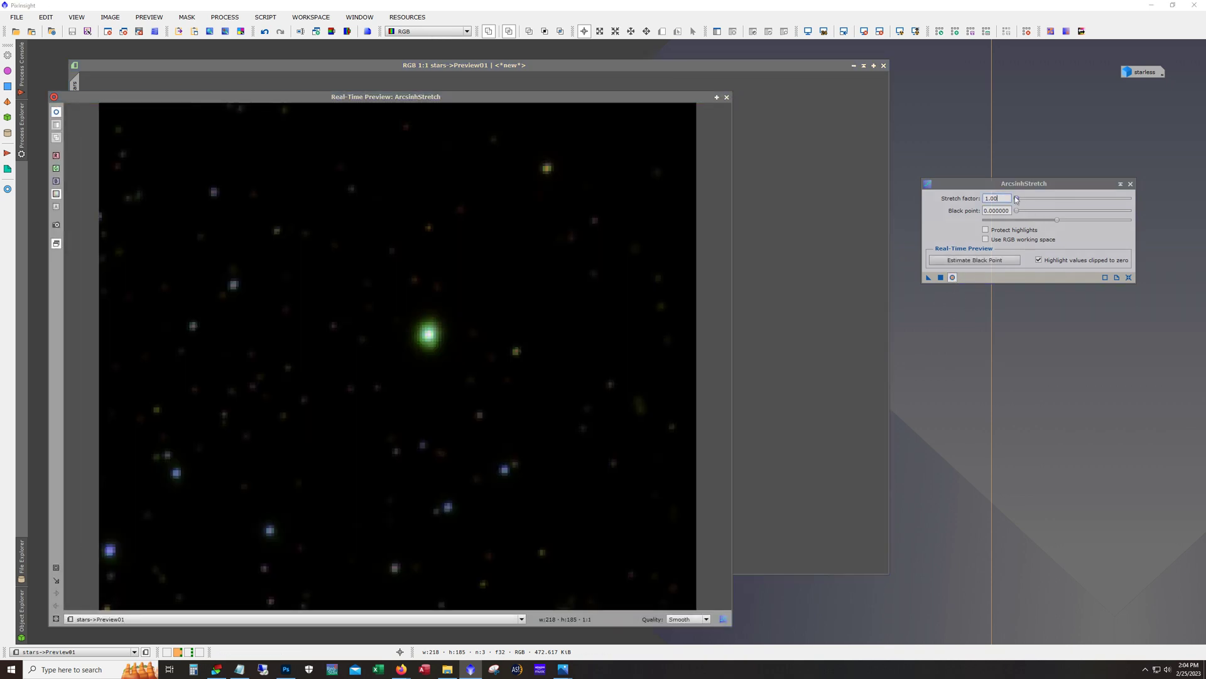
pyautogui.moveTo(1017, 198); pyautogui.dragTo(1104, 198)
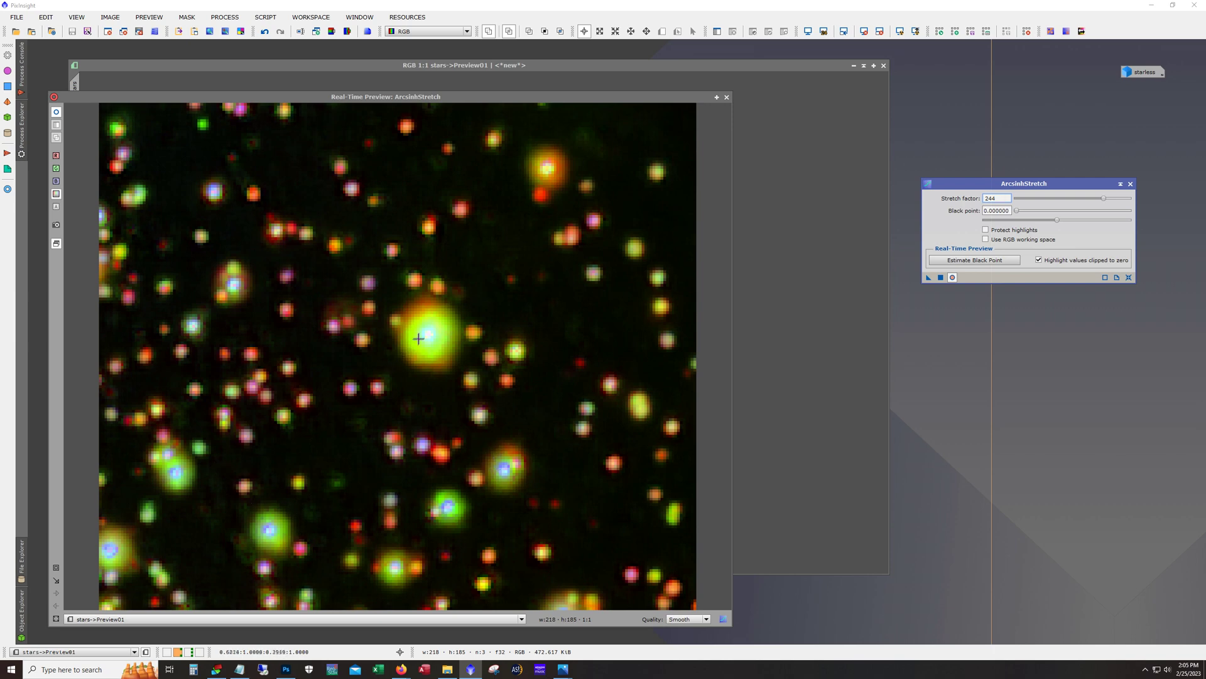
pyautogui.click(953, 278)
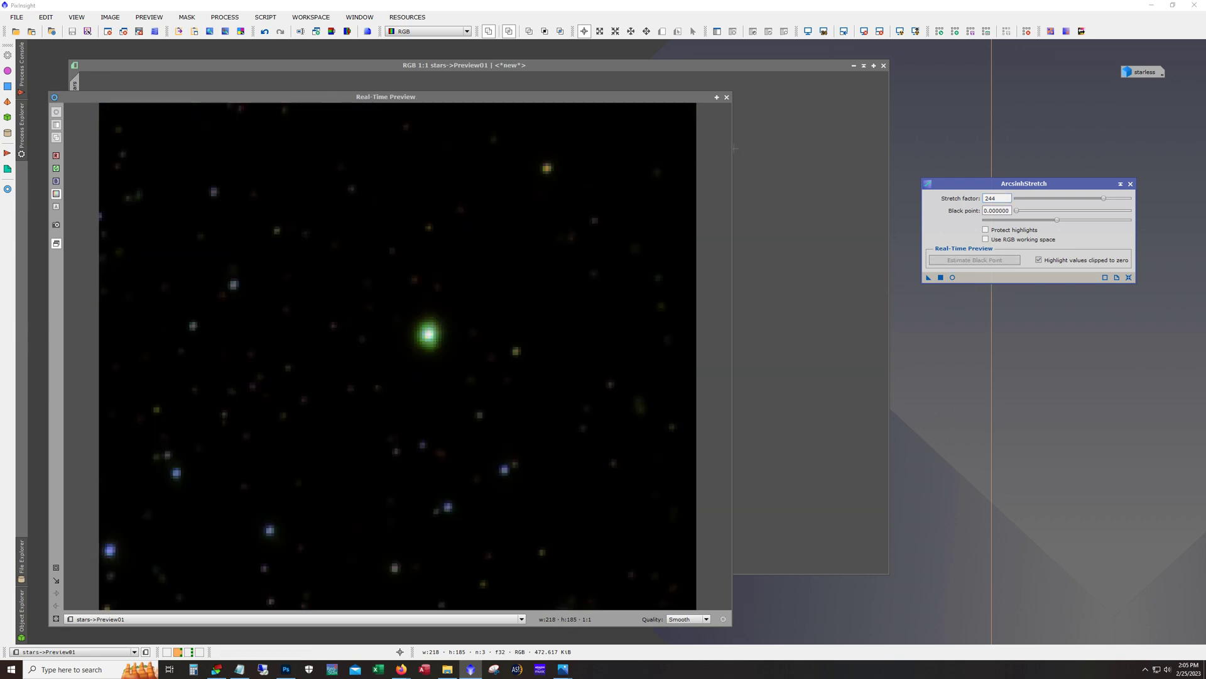
pyautogui.click(727, 98)
# Step: Close the live preview, return to the full stars image and delete the old Preview01
pyautogui.click(727, 99)
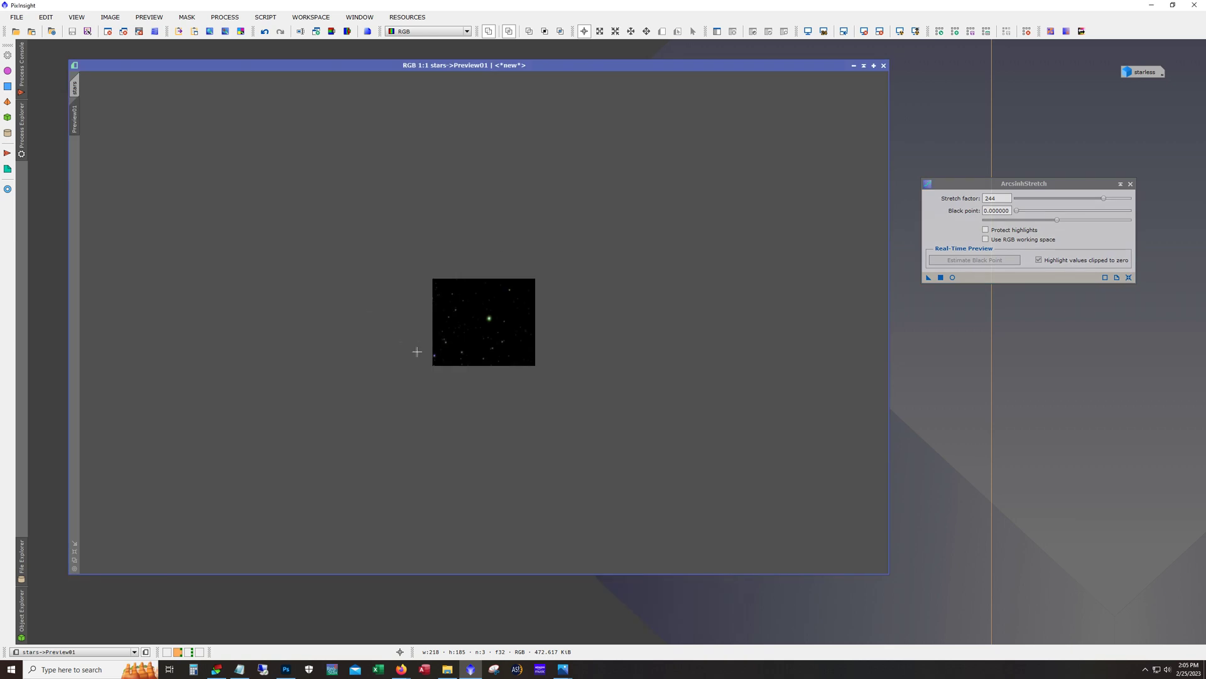
pyautogui.click(74, 88)
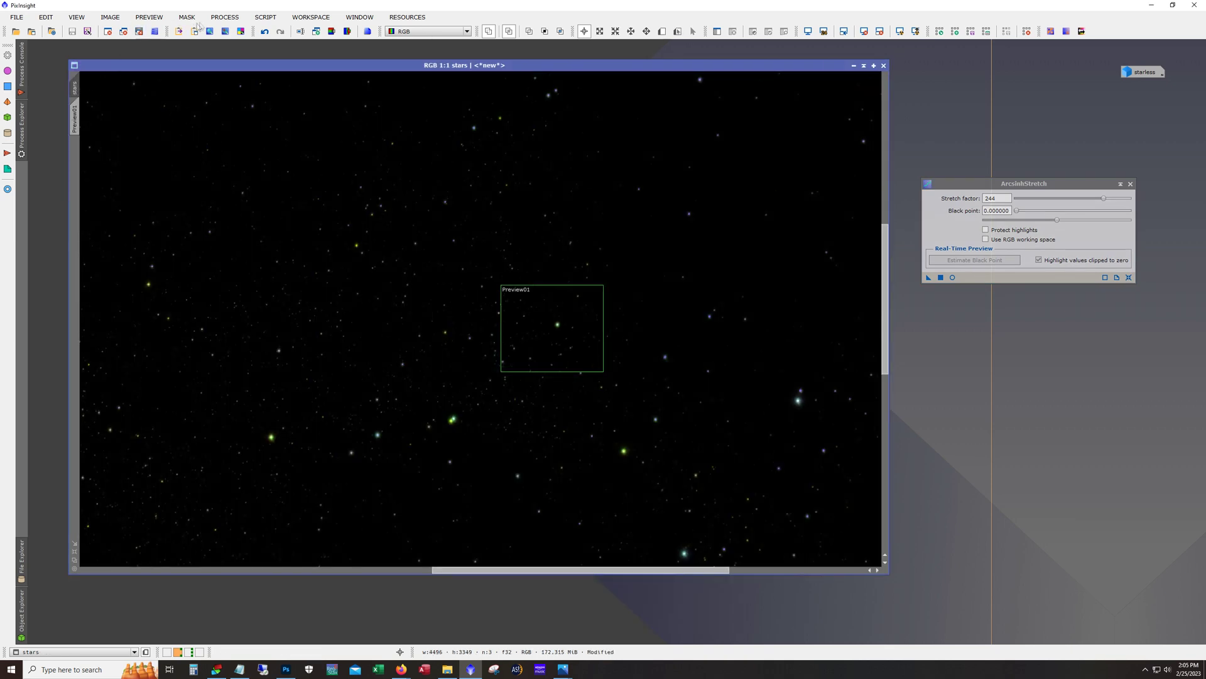
pyautogui.click(218, 19)
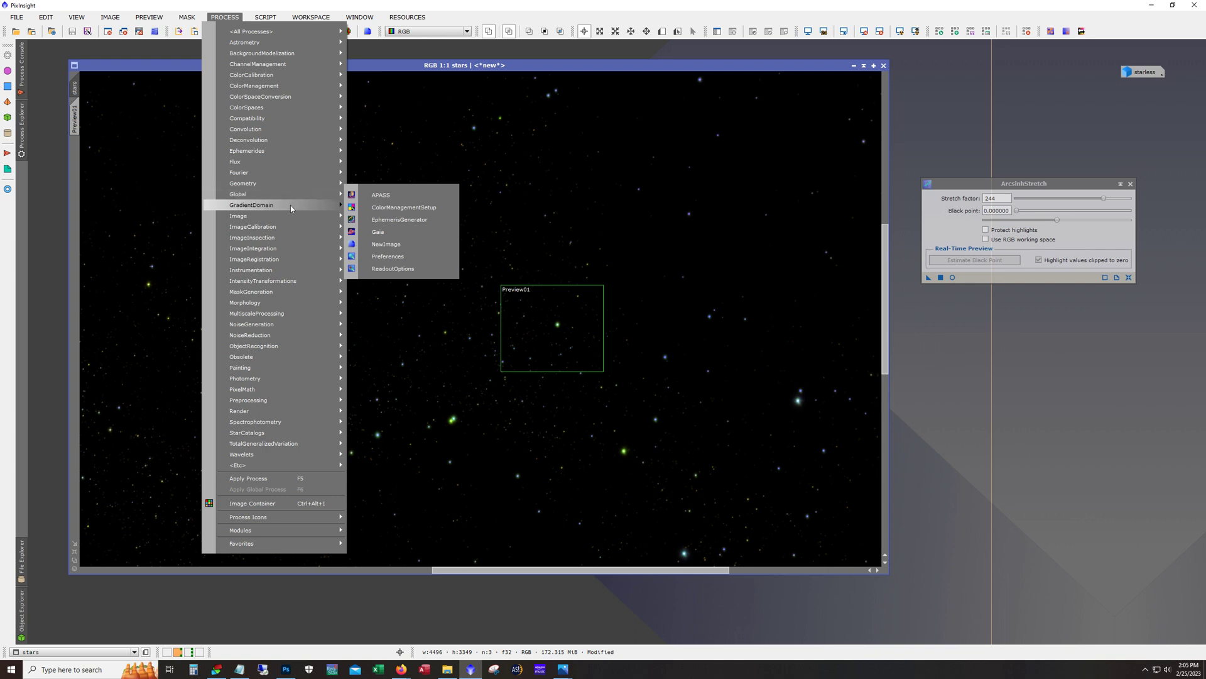
pyautogui.moveTo(286, 190)
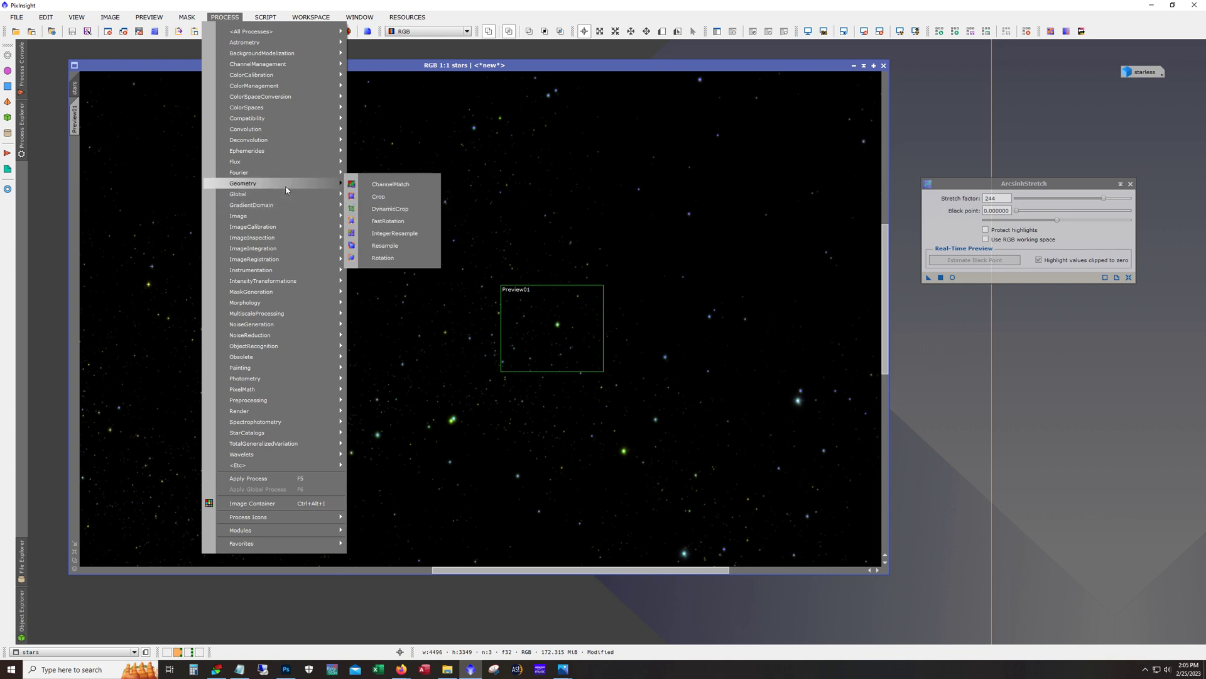
pyautogui.moveTo(149, 17)
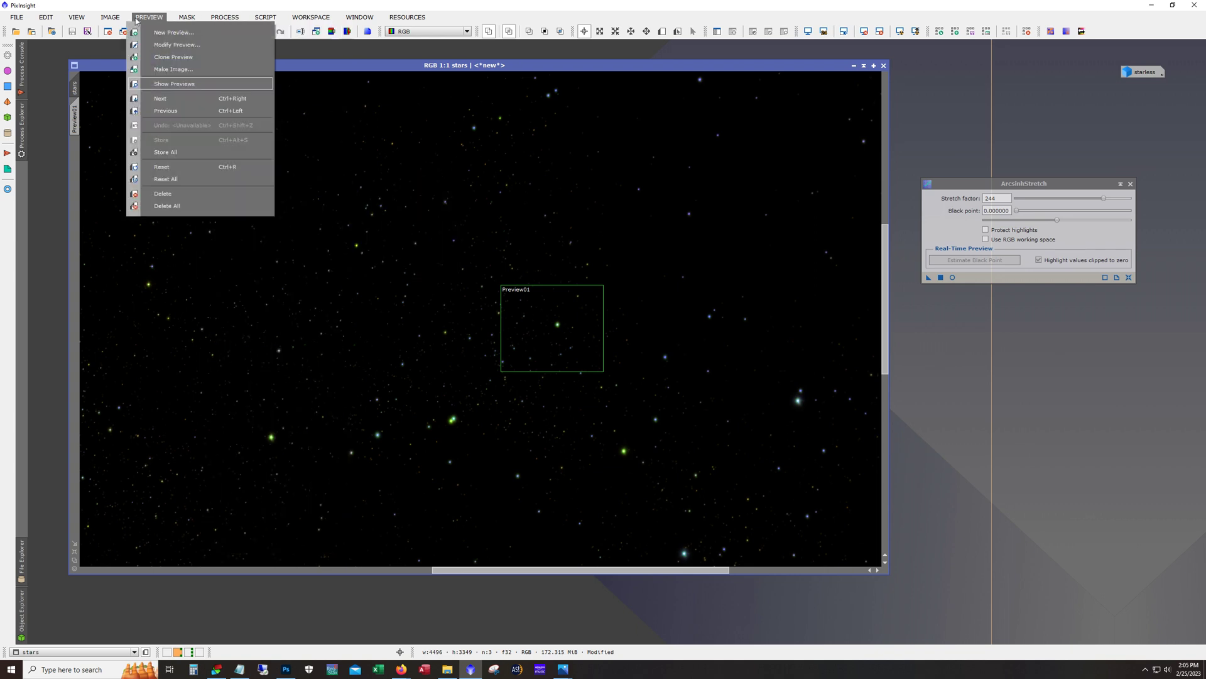
pyautogui.click(176, 194)
pyautogui.scroll(2, 459, 293)
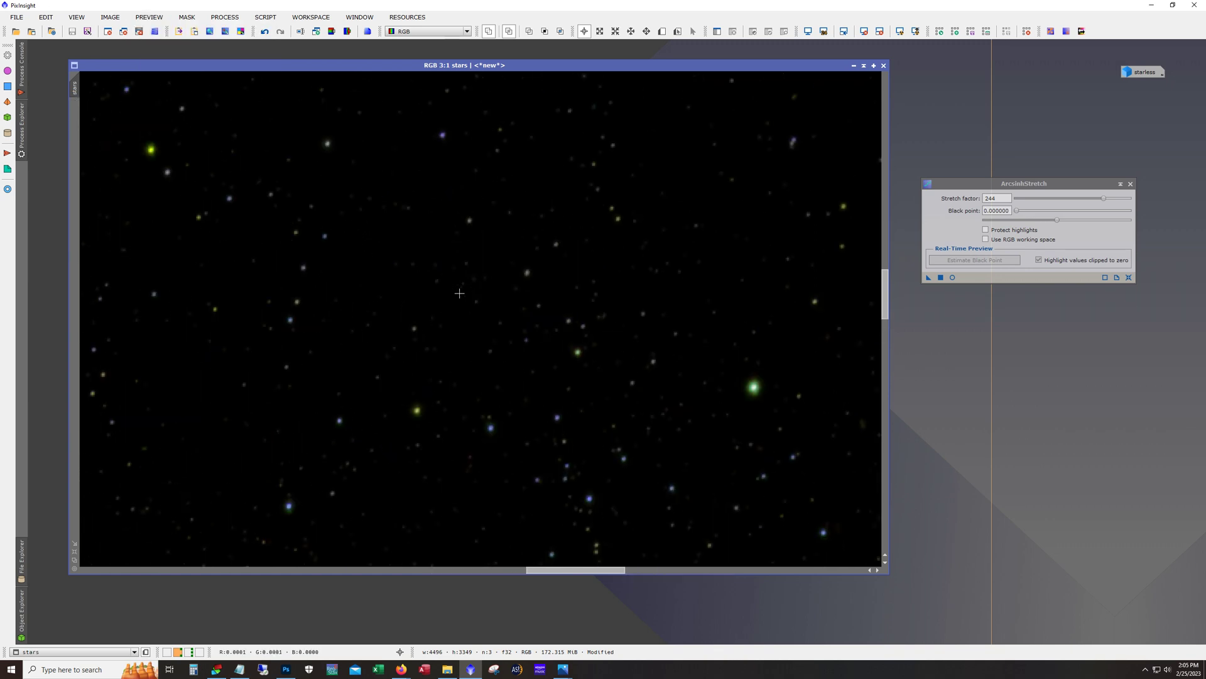
pyautogui.scroll(1, 459, 293)
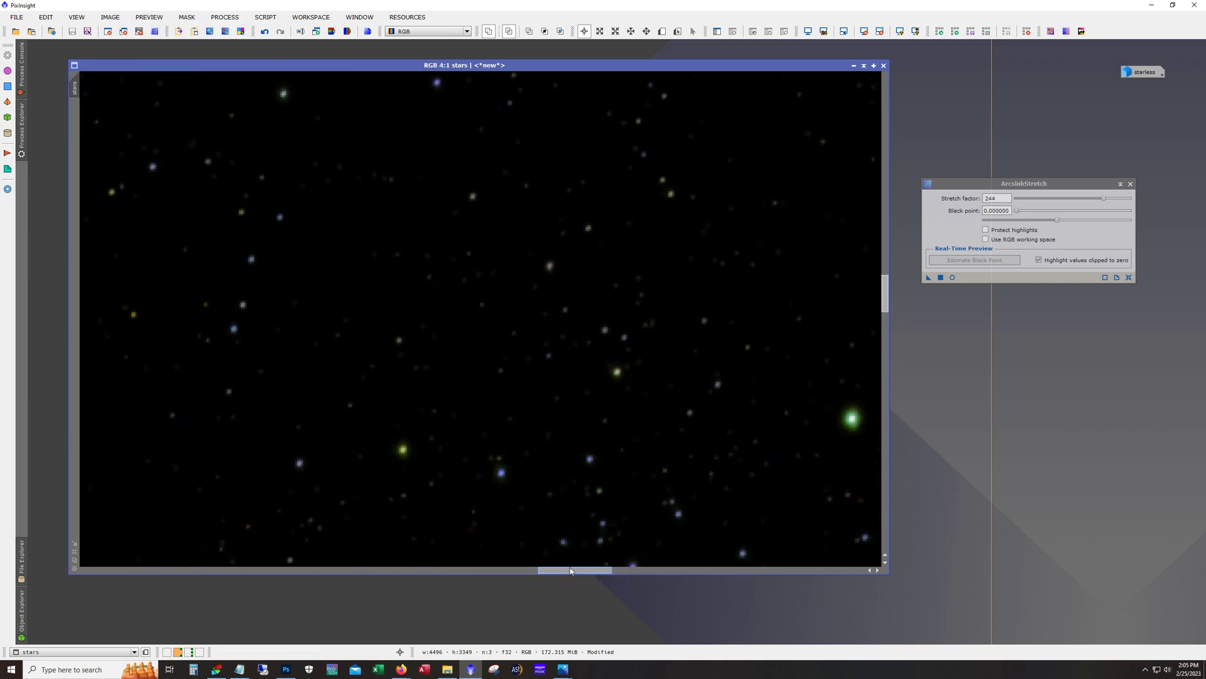
pyautogui.moveTo(571, 571); pyautogui.dragTo(828, 573)
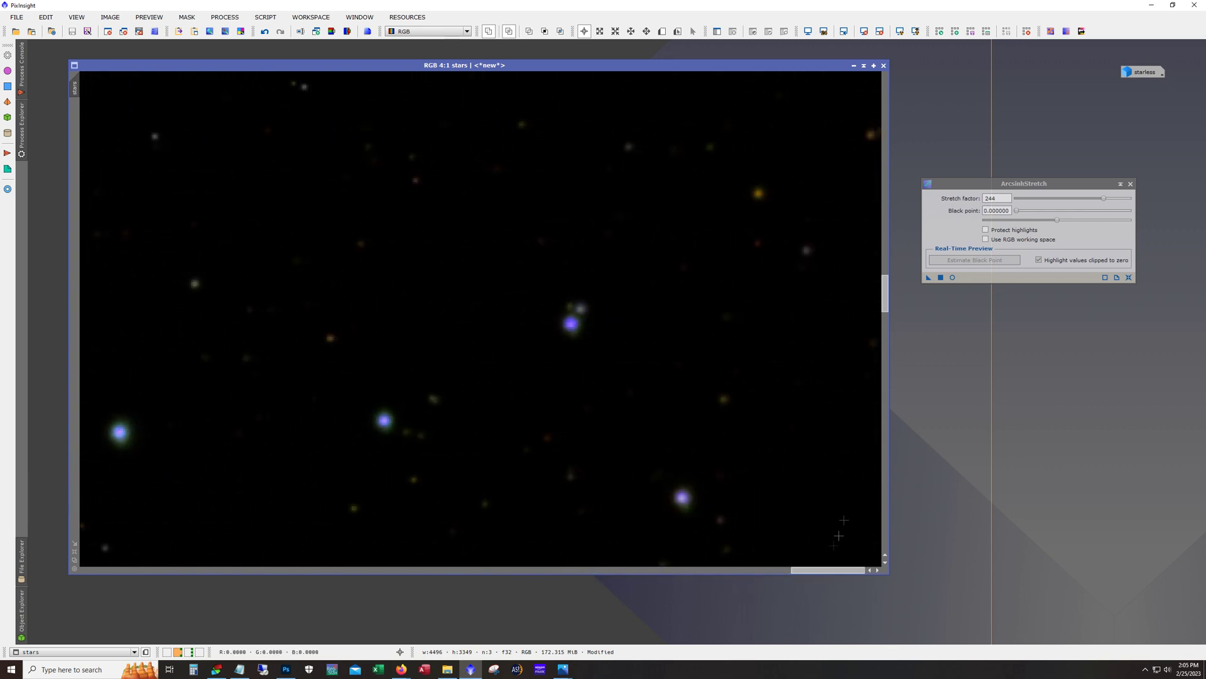
pyautogui.moveTo(885, 294); pyautogui.dragTo(905, 370)
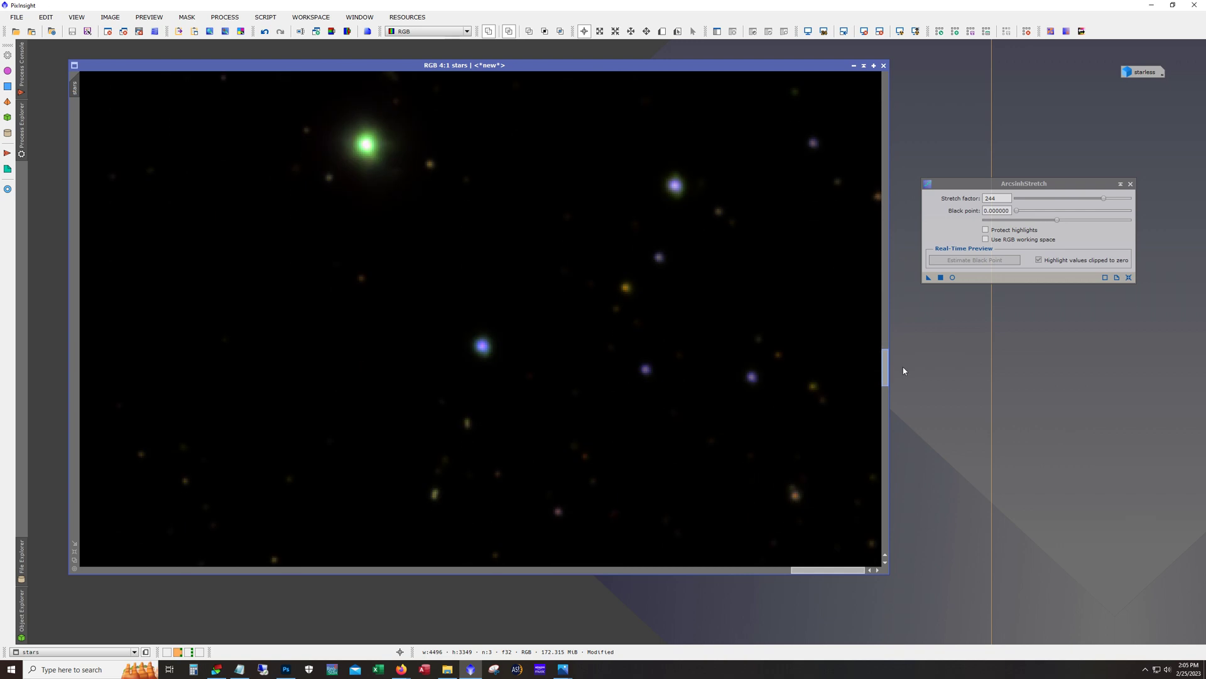
pyautogui.scroll(-5, 291, 316)
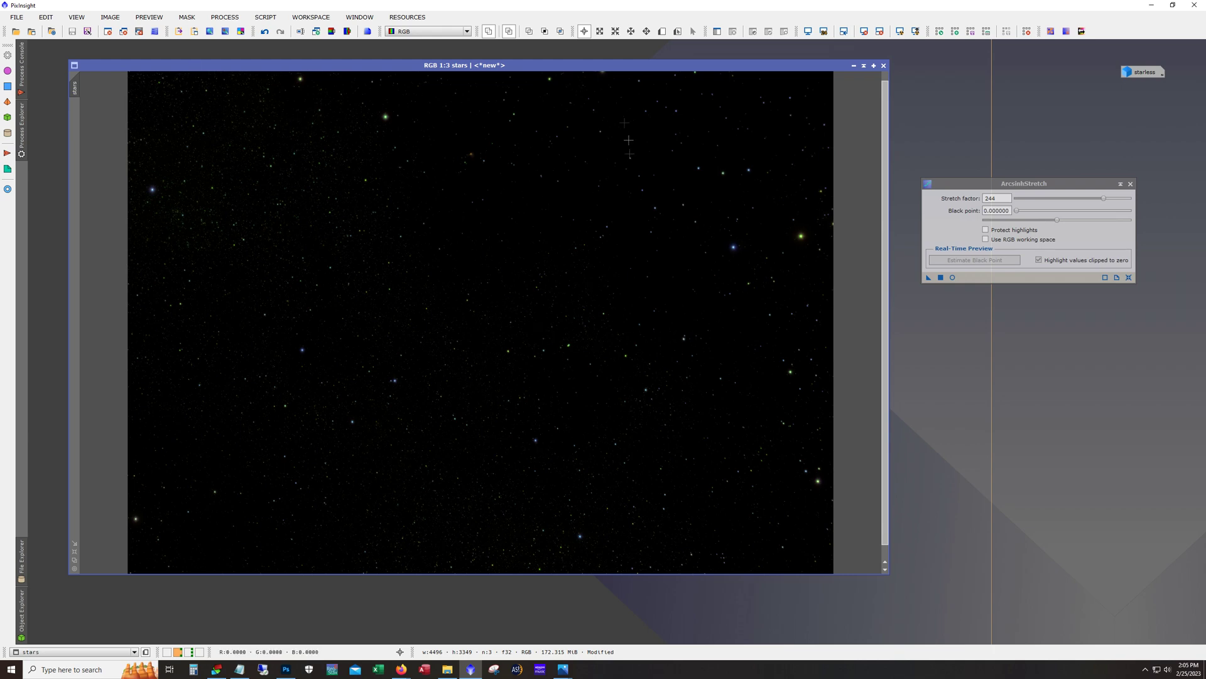
# Step: Draw a new Preview01 over the upper-right blue and yellow stars, view it, then return to the full image
pyautogui.click(662, 31)
pyautogui.moveTo(705, 198); pyautogui.dragTo(831, 299)
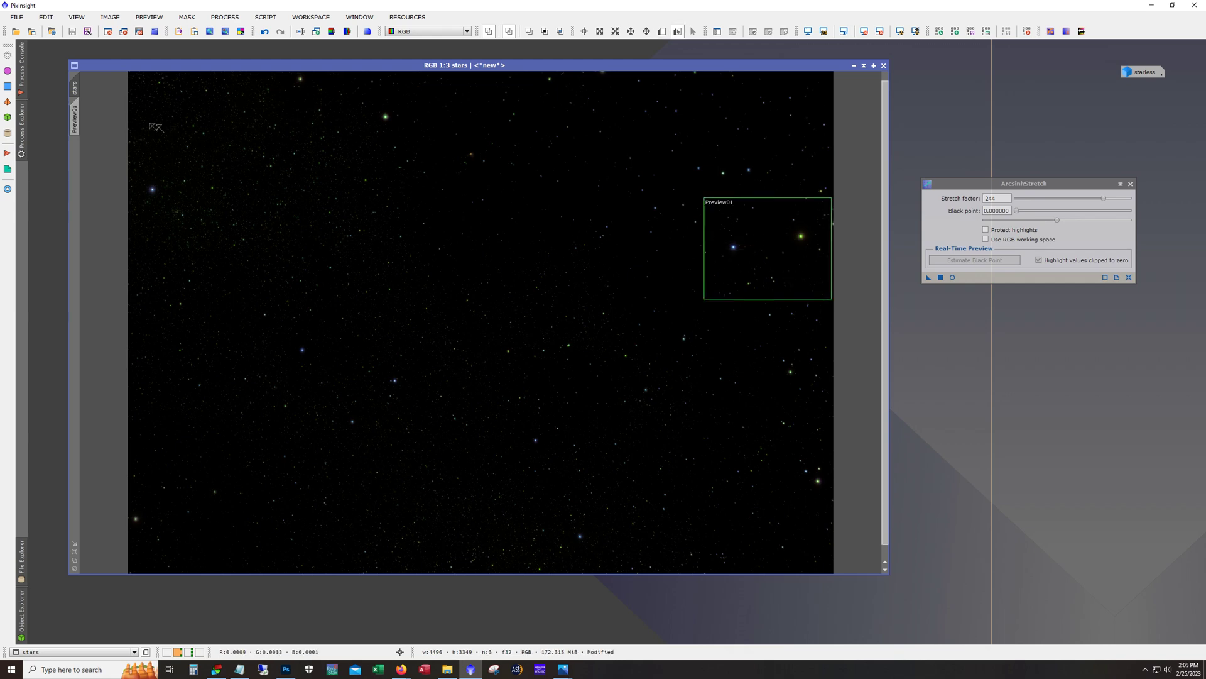
pyautogui.click(75, 120)
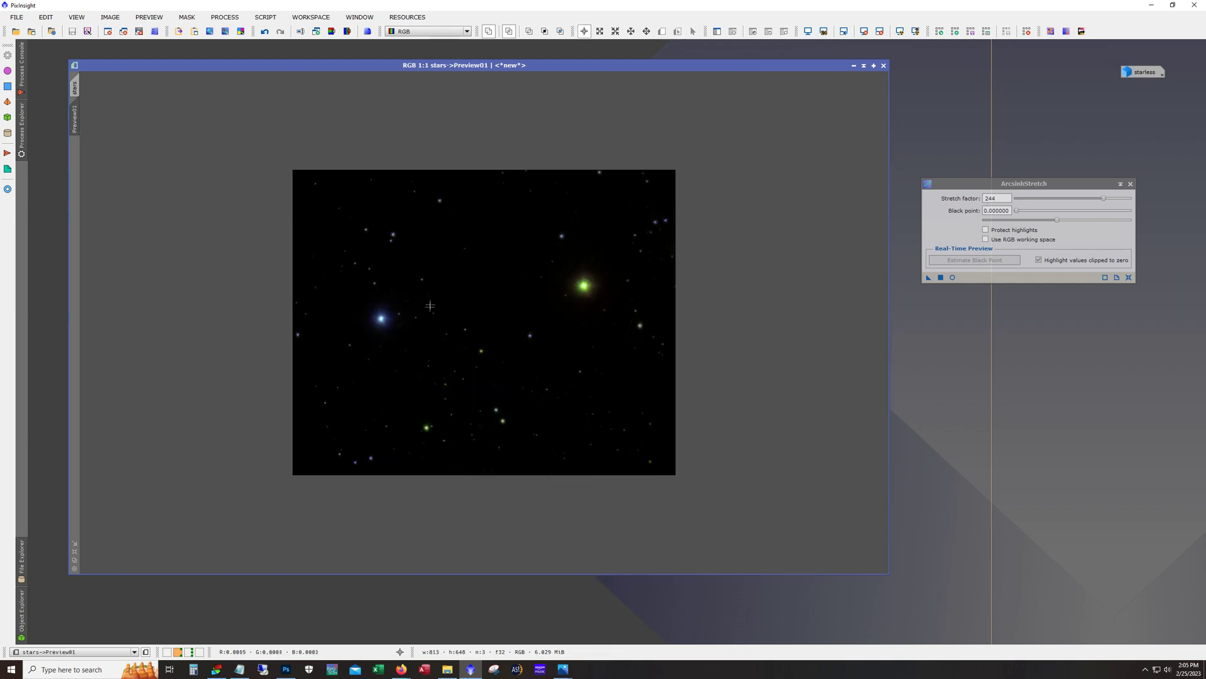
pyautogui.click(74, 88)
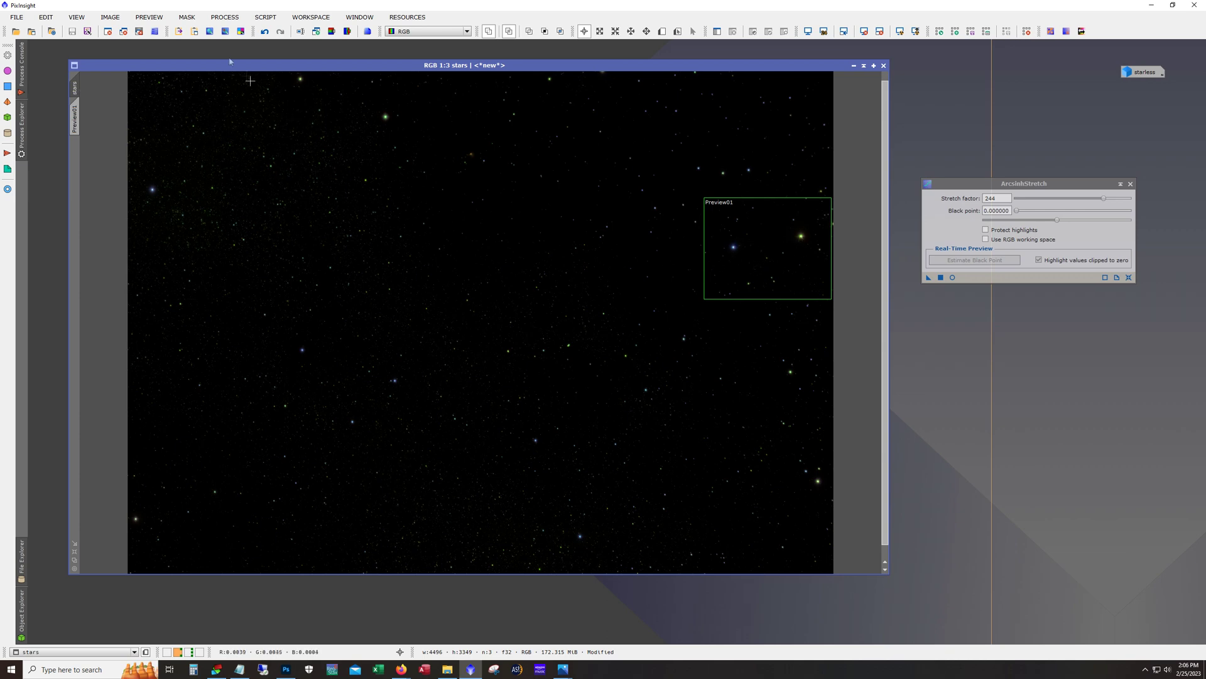
# Step: Open RangeSelection, reset it and preview a range mask with upper limit 0.19
pyautogui.click(224, 17)
pyautogui.moveTo(292, 234)
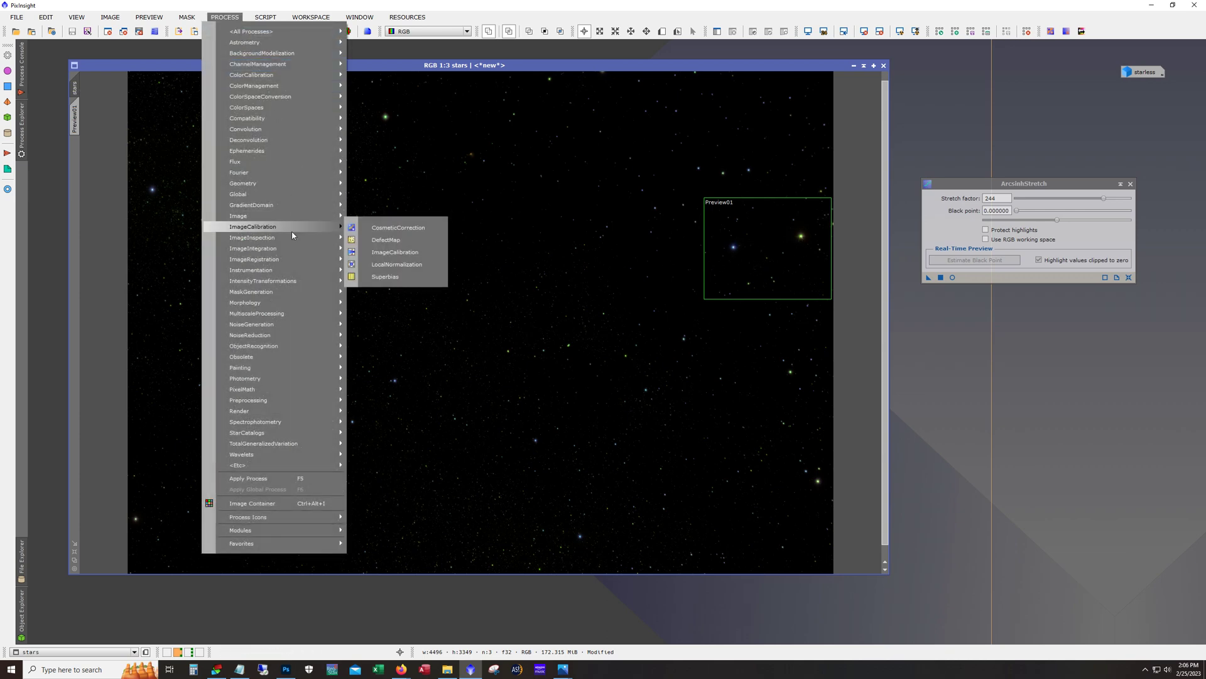
pyautogui.moveTo(272, 293)
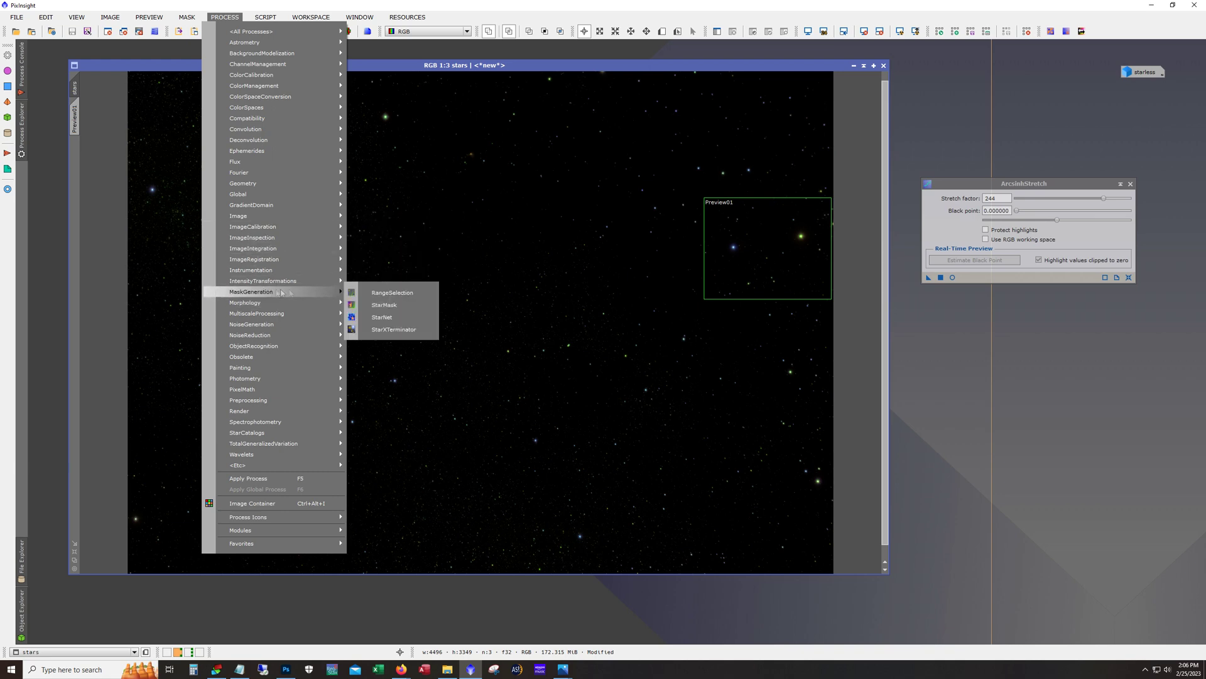
pyautogui.click(402, 292)
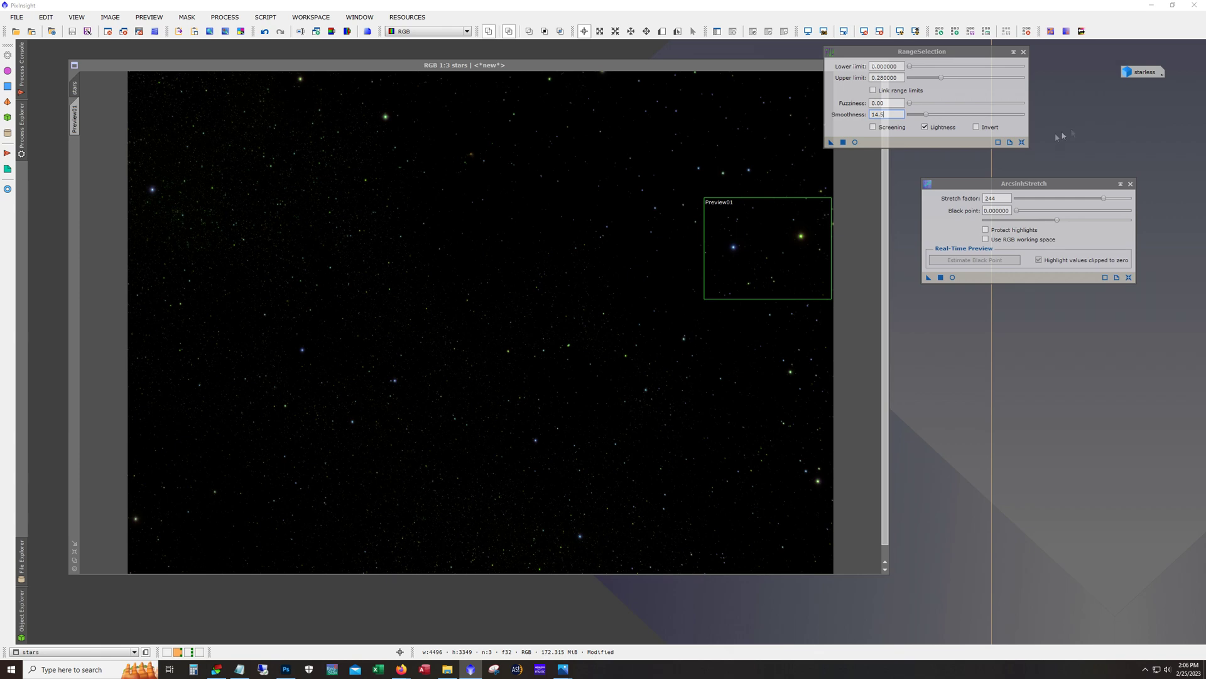
pyautogui.click(1021, 142)
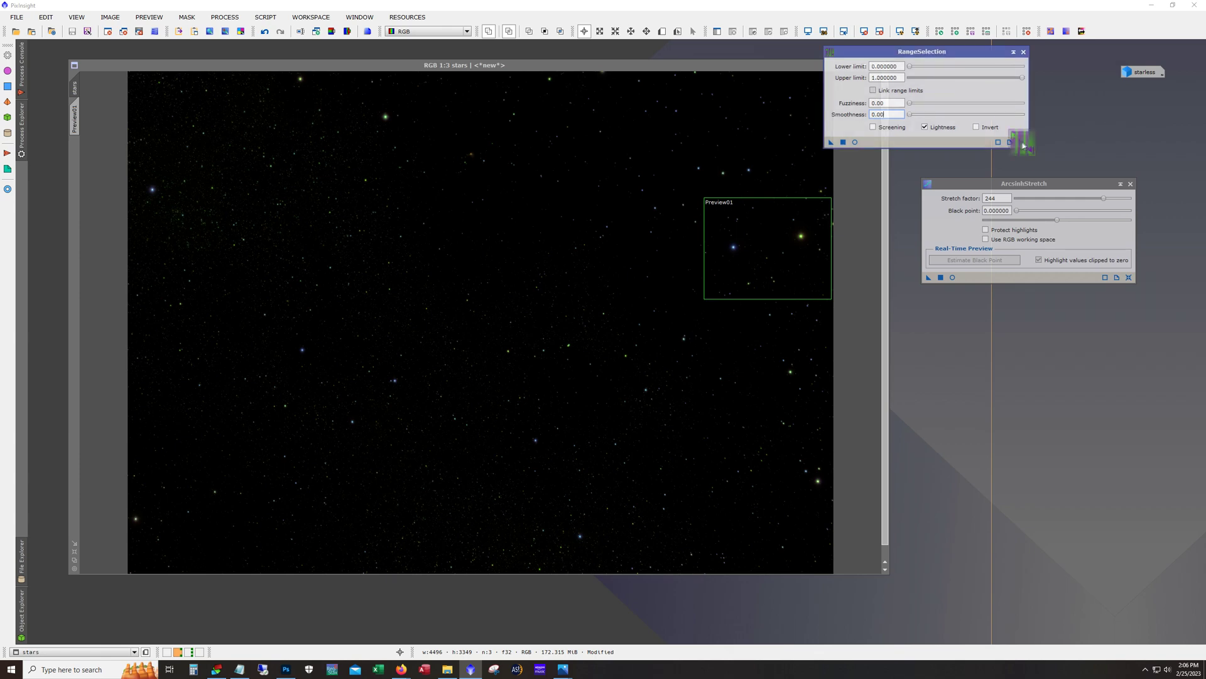
pyautogui.click(856, 143)
pyautogui.moveTo(1022, 77); pyautogui.dragTo(922, 118)
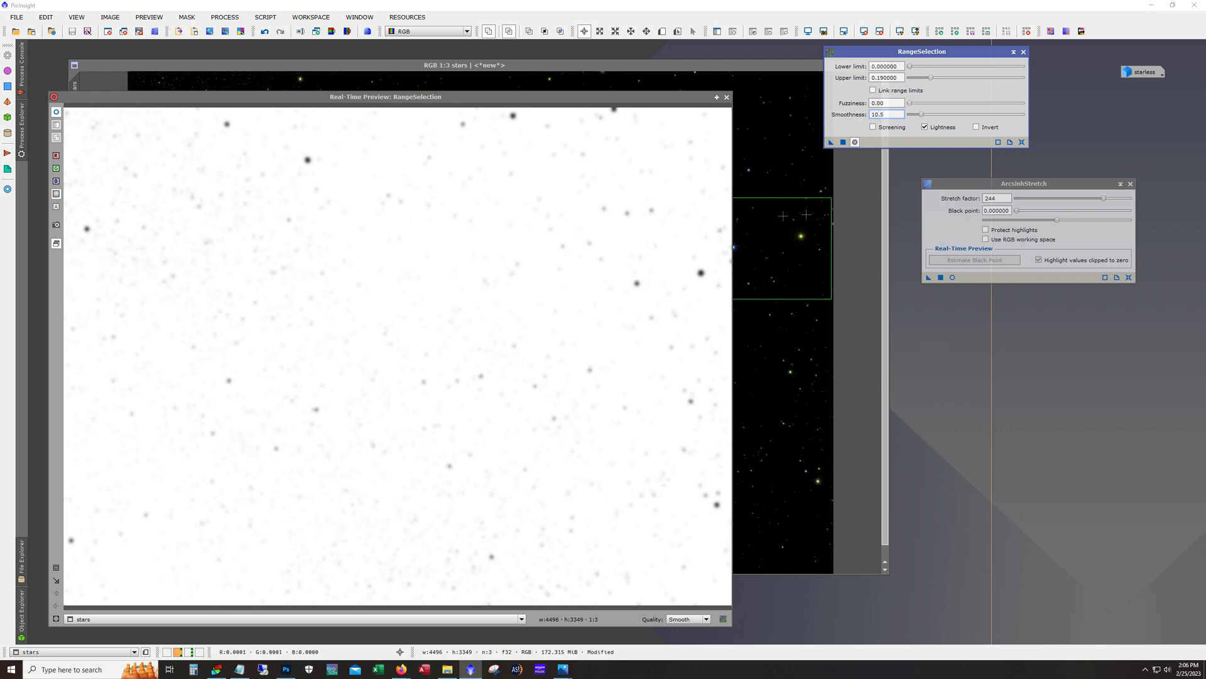
# Step: Create range_mask7 and apply it as a mask on the stars image
pyautogui.click(843, 142)
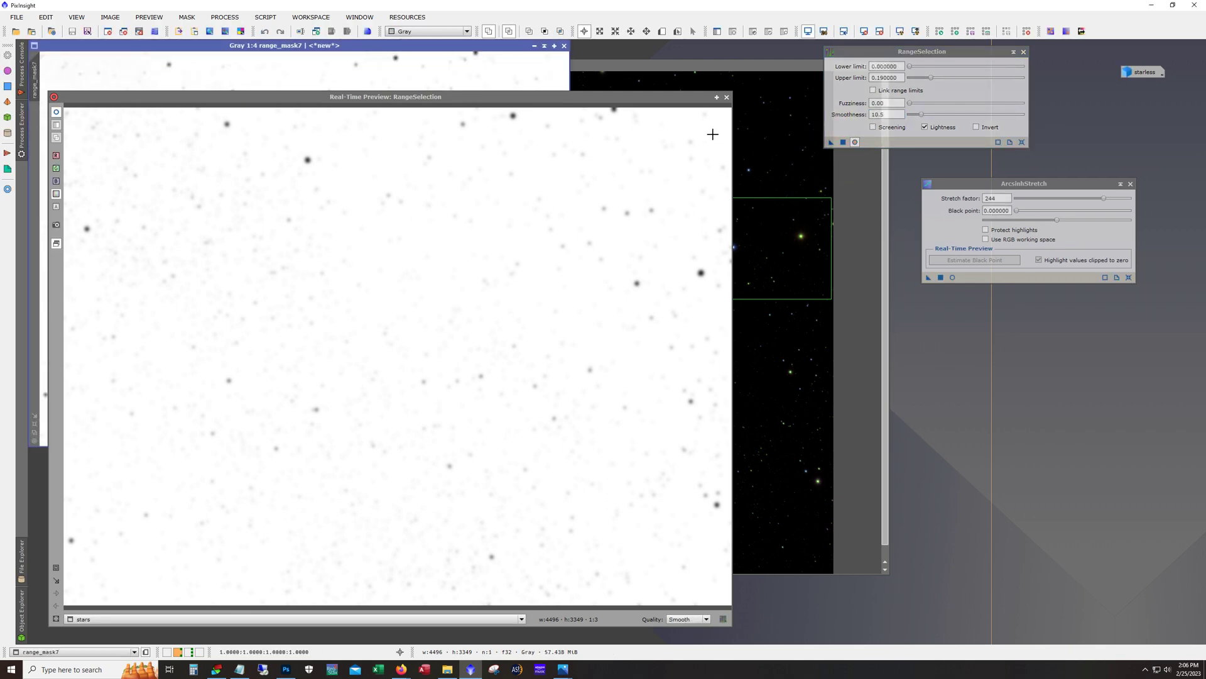
pyautogui.click(727, 97)
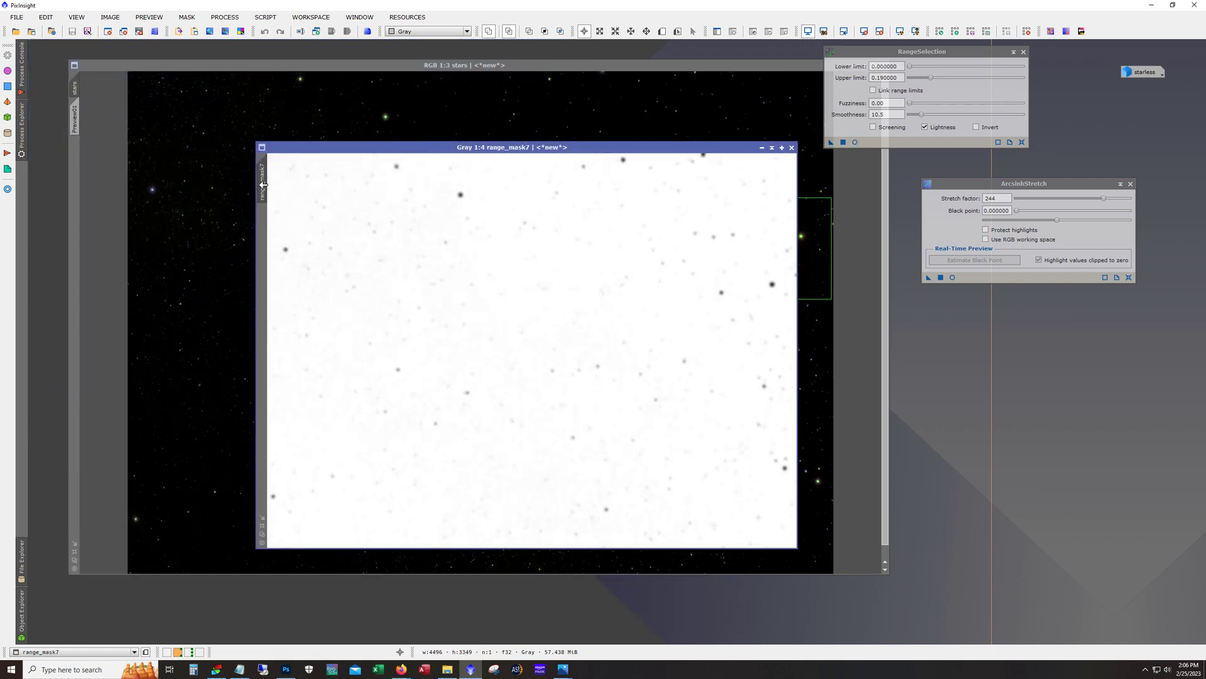
pyautogui.moveTo(263, 184); pyautogui.dragTo(70, 180)
pyautogui.click(145, 207)
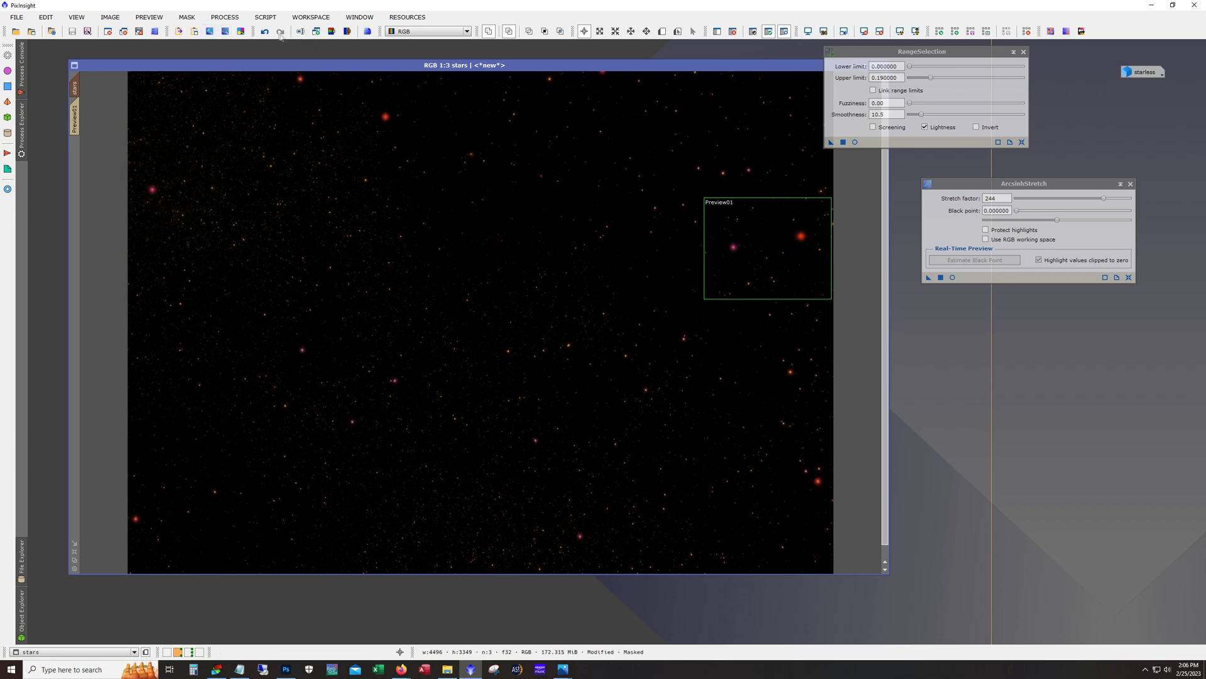
# Step: Open HistogramTransformation targeting the stars image with a live preview of Preview01
pyautogui.click(225, 17)
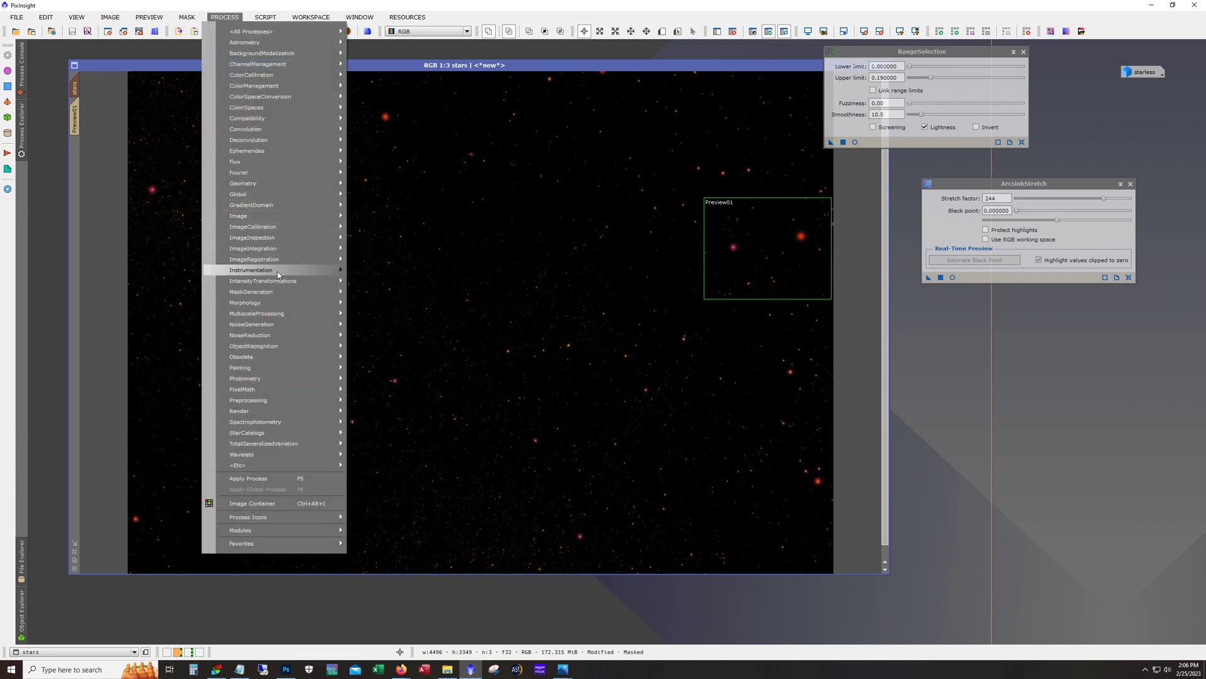
pyautogui.moveTo(293, 286)
pyautogui.click(406, 380)
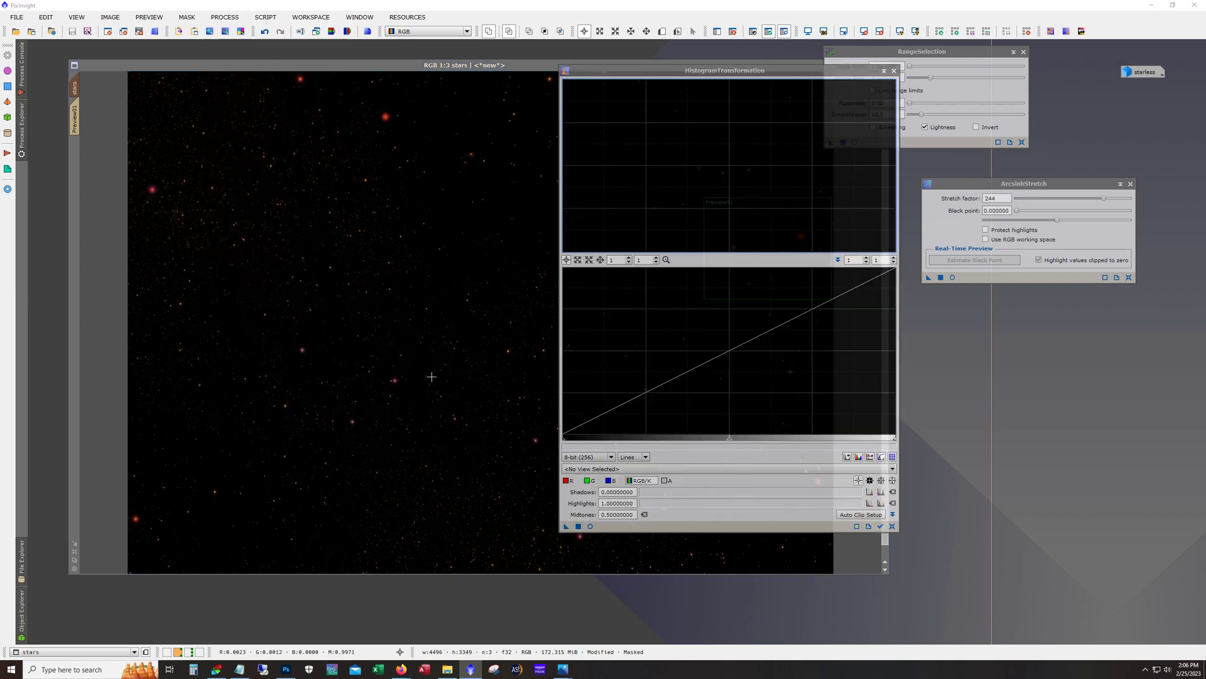
pyautogui.click(683, 469)
pyautogui.scroll(-4, 673, 503)
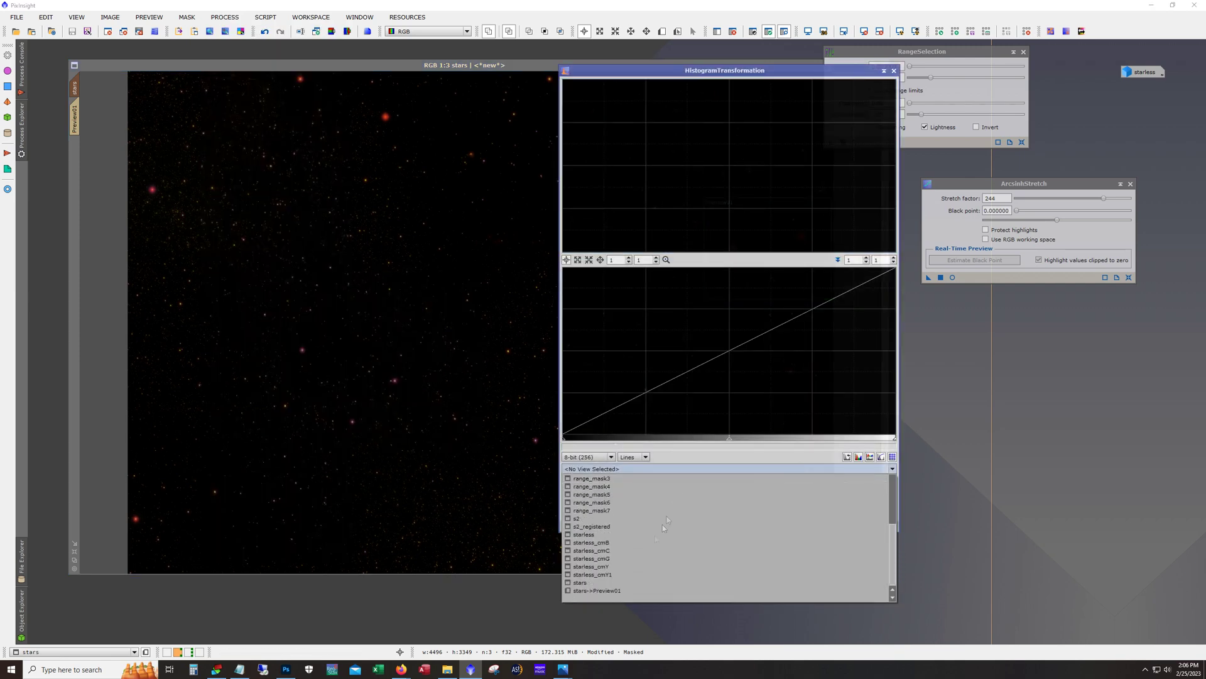
pyautogui.click(646, 583)
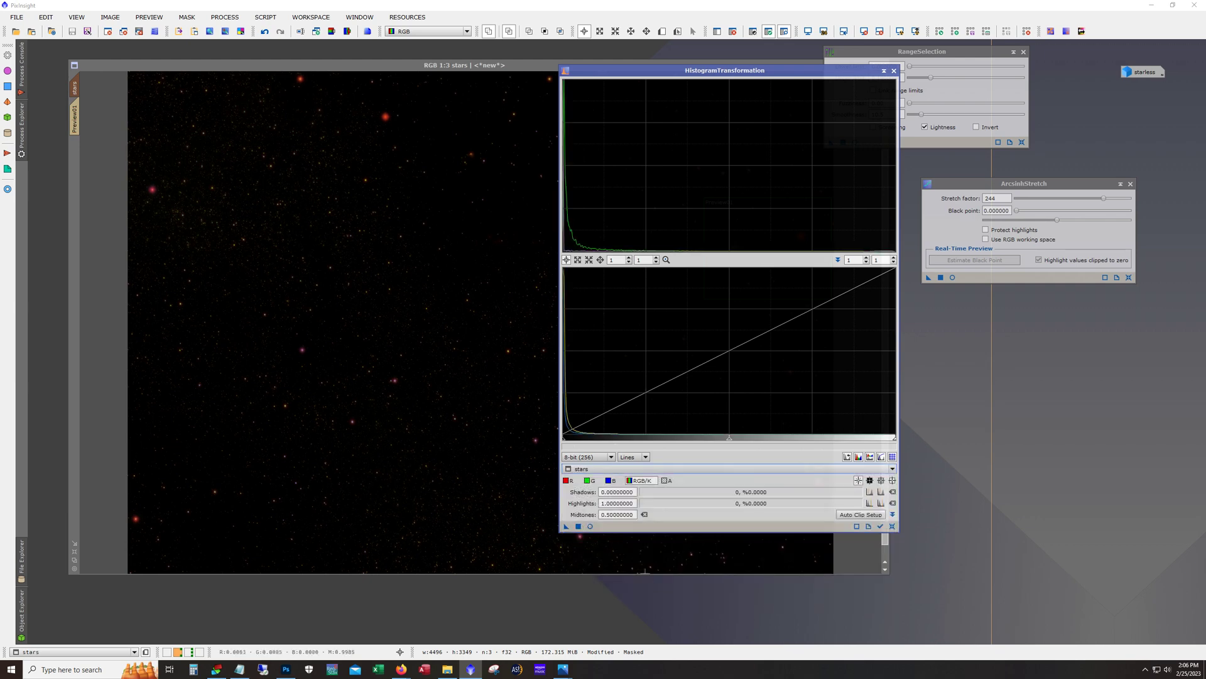
pyautogui.click(75, 119)
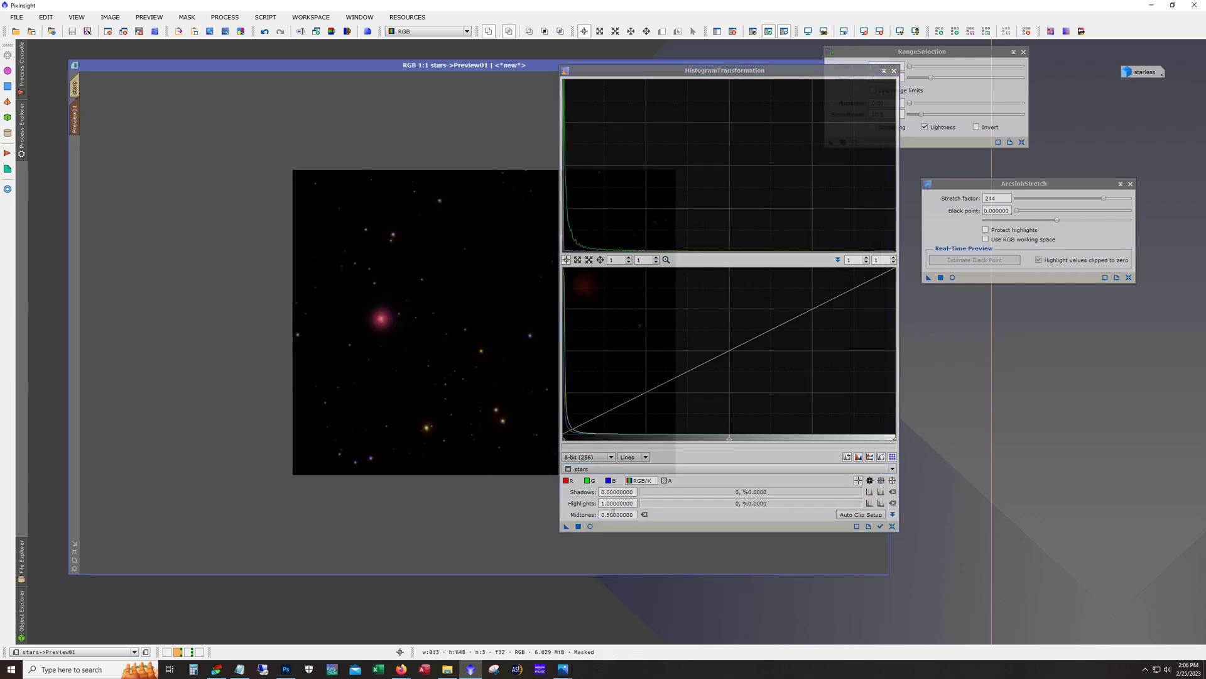
pyautogui.click(590, 527)
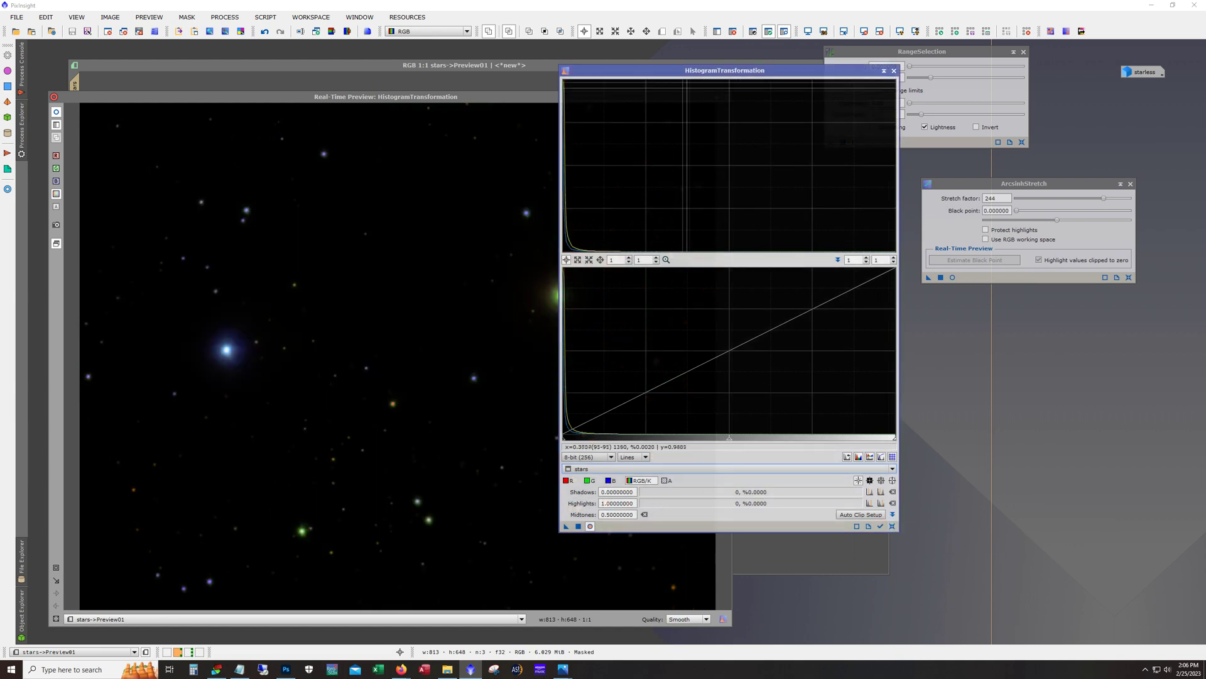
# Step: Test midtones stretches on Preview01, then close the preview and return to the full stars image
pyautogui.moveTo(687, 77); pyautogui.dragTo(885, 103)
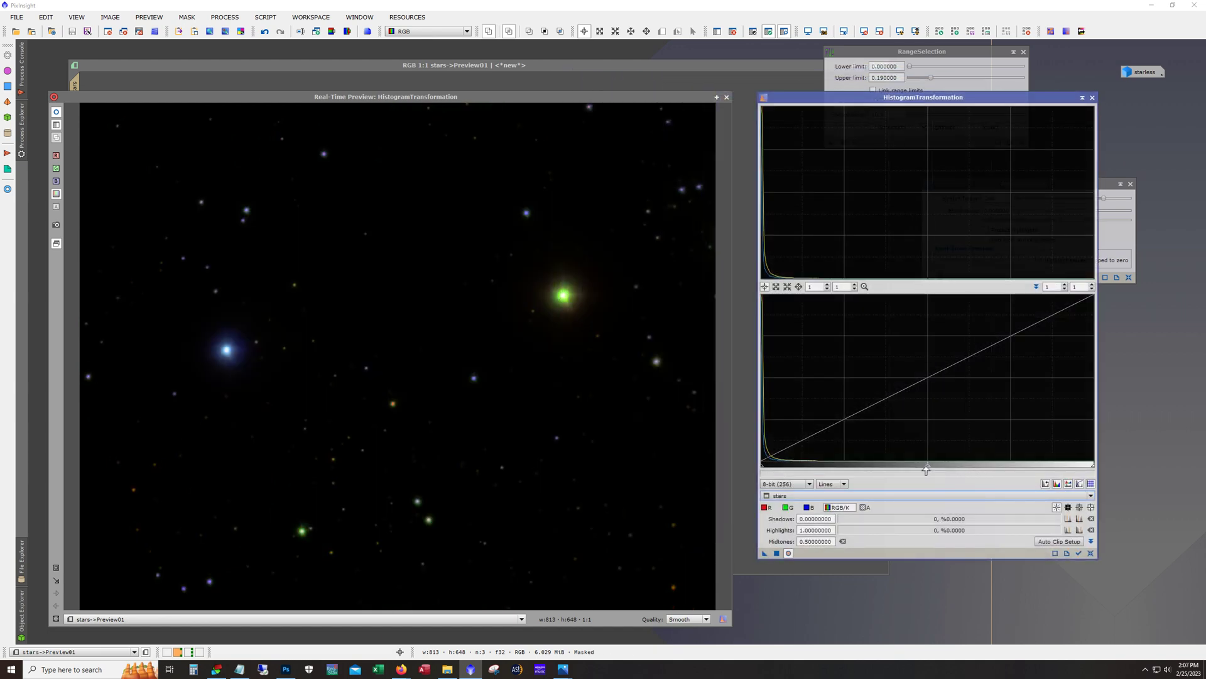
pyautogui.moveTo(927, 469); pyautogui.dragTo(869, 470)
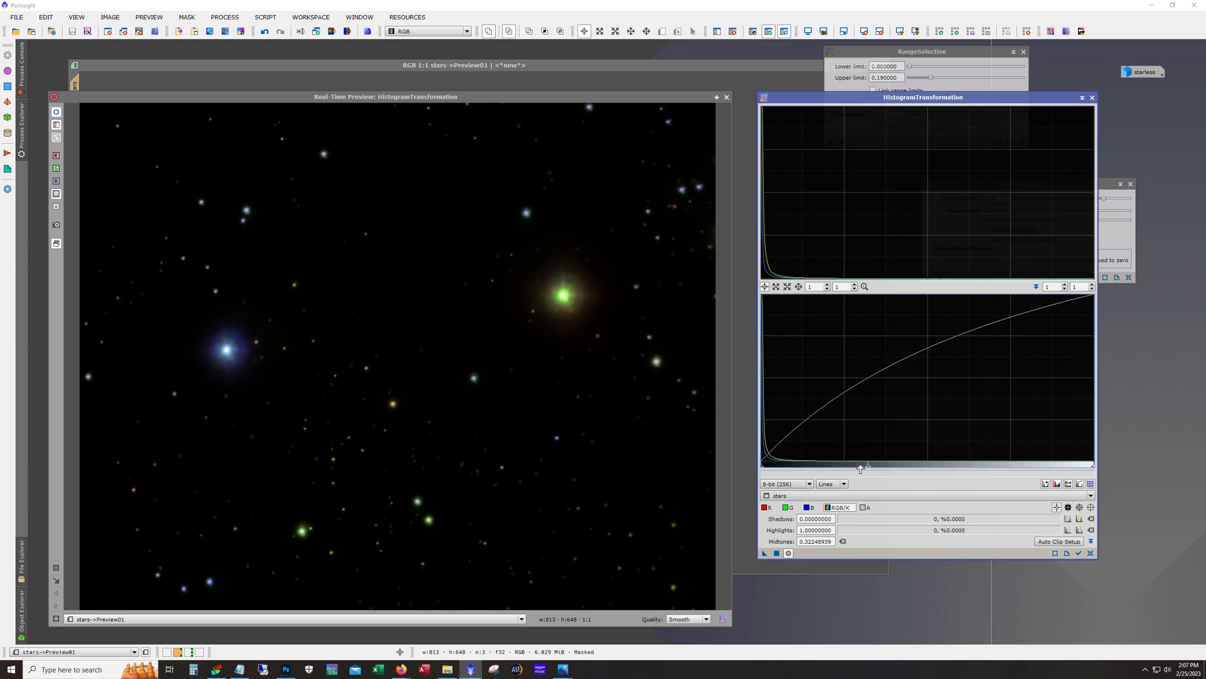
pyautogui.moveTo(869, 468)
pyautogui.mouseDown()
pyautogui.moveTo(838, 470)
pyautogui.moveTo(870, 474)
pyautogui.mouseUp()
pyautogui.click(1092, 553)
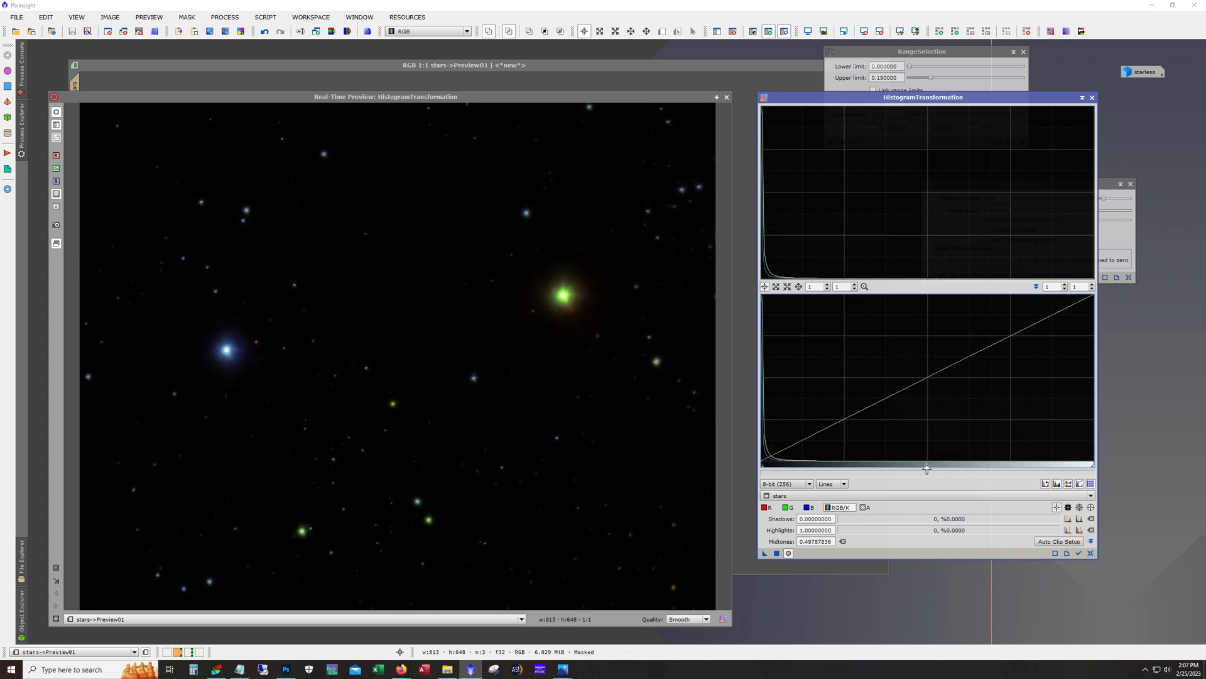
pyautogui.moveTo(926, 468); pyautogui.dragTo(868, 473)
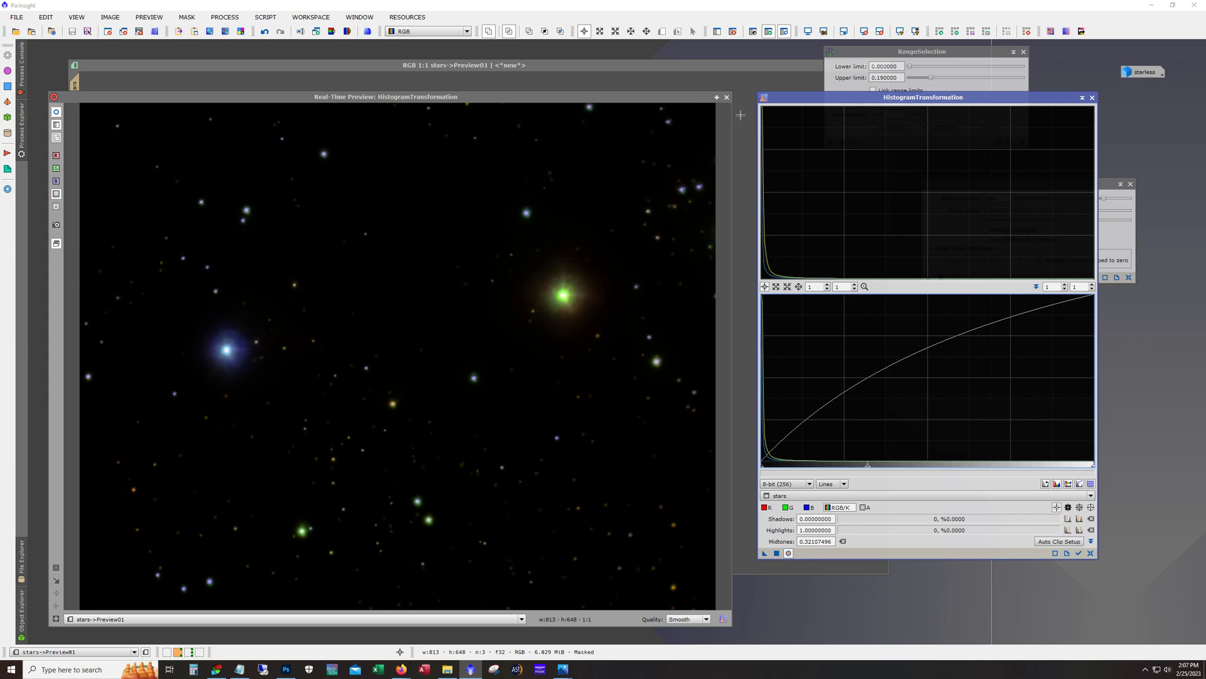
pyautogui.click(726, 97)
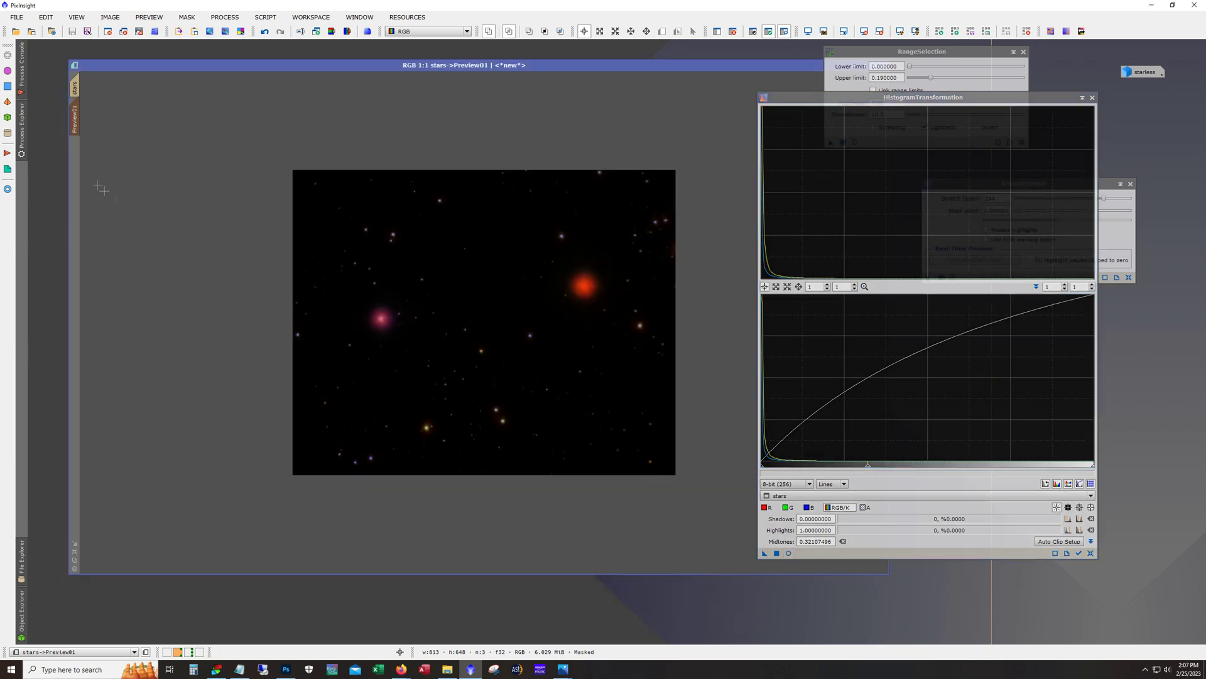
pyautogui.click(74, 88)
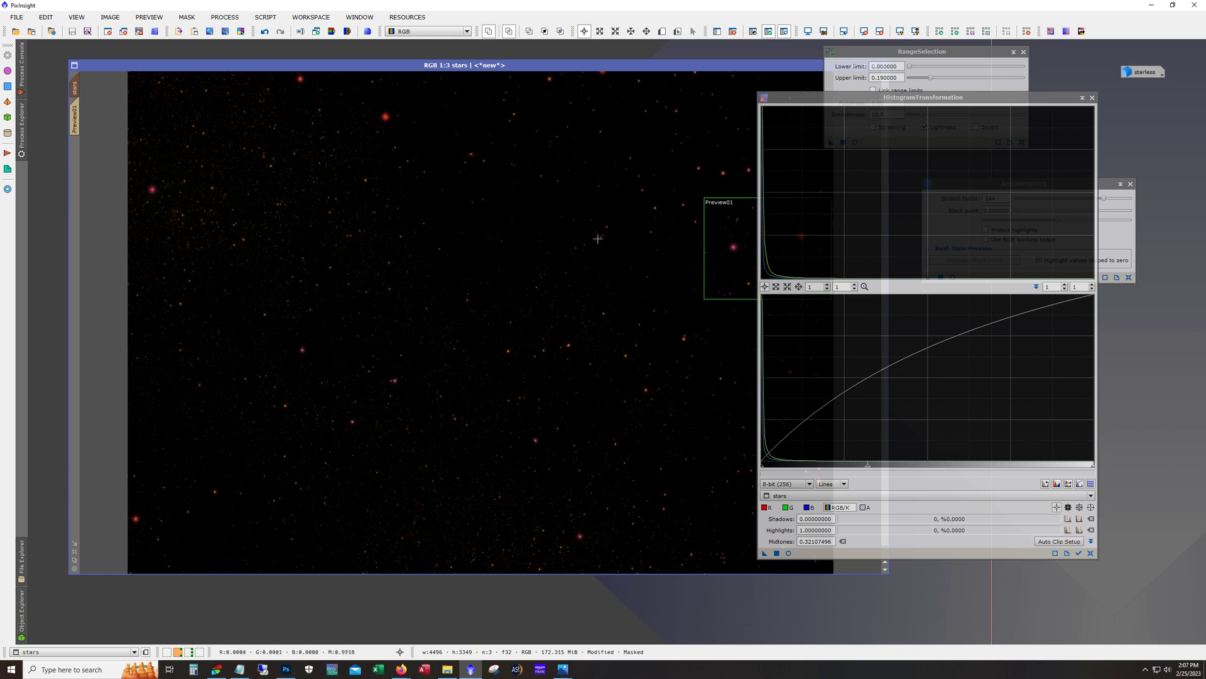
# Step: Apply a histogram stretch with midtones about 0.41 to the full stars image
pyautogui.click(1090, 553)
pyautogui.moveTo(924, 97); pyautogui.dragTo(991, 114)
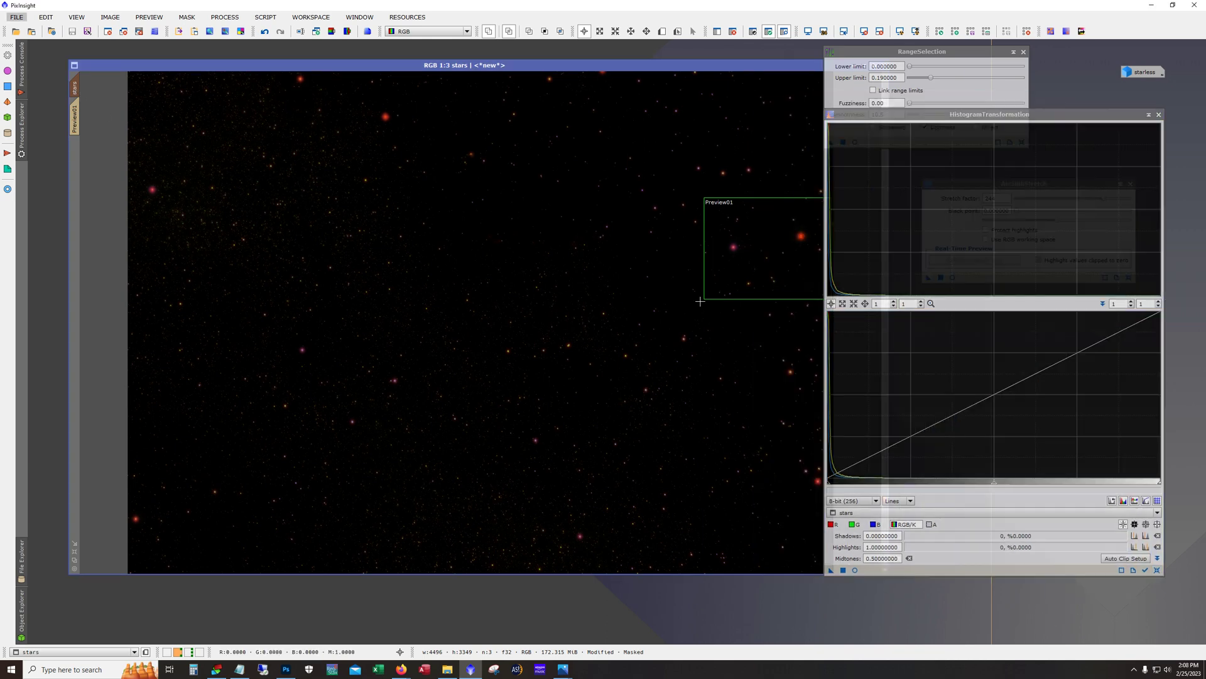
pyautogui.click(854, 571)
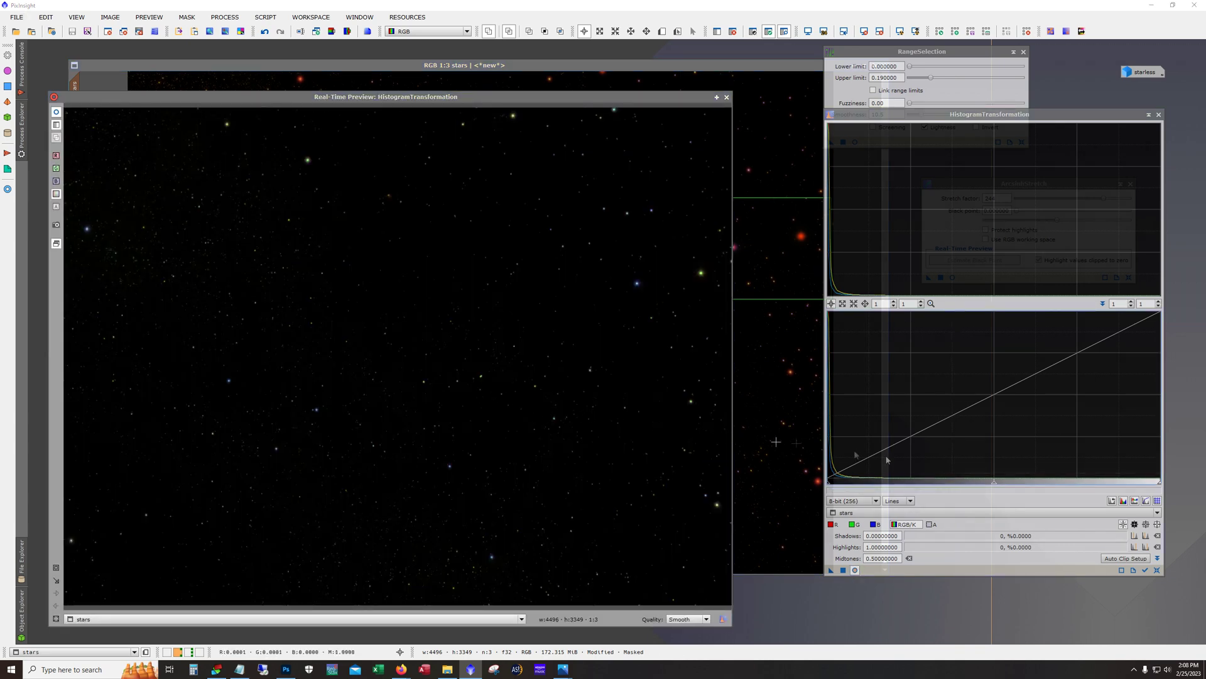
pyautogui.moveTo(993, 485); pyautogui.dragTo(955, 490)
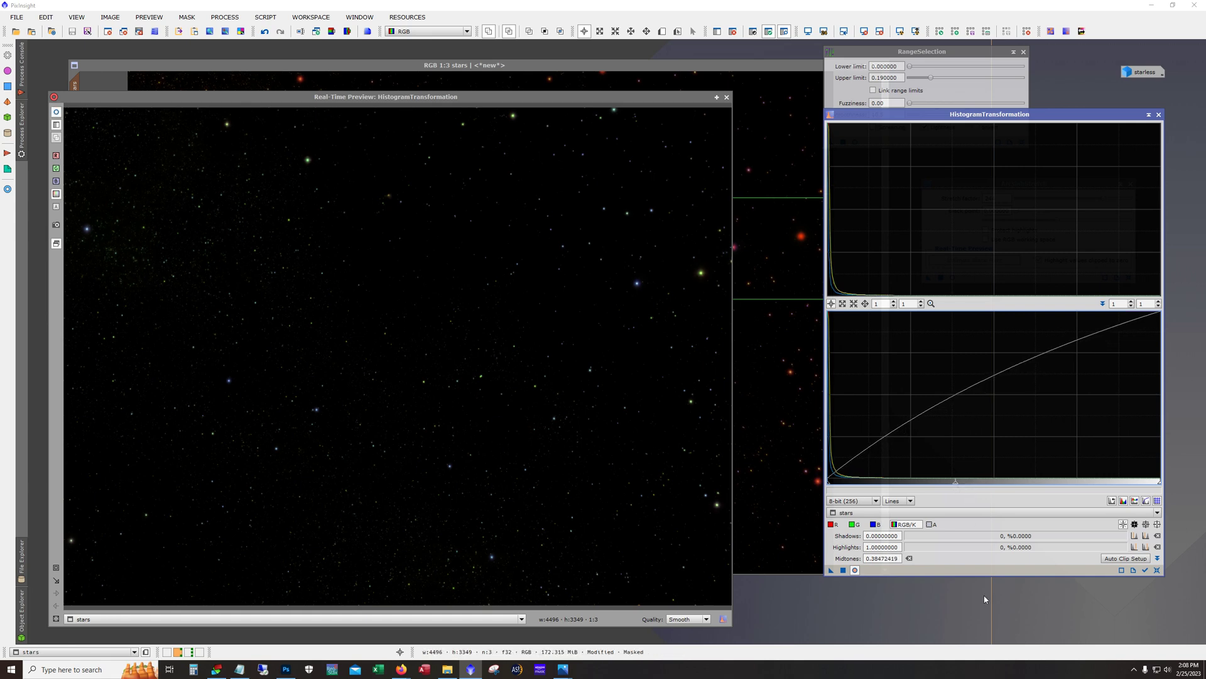
pyautogui.click(843, 569)
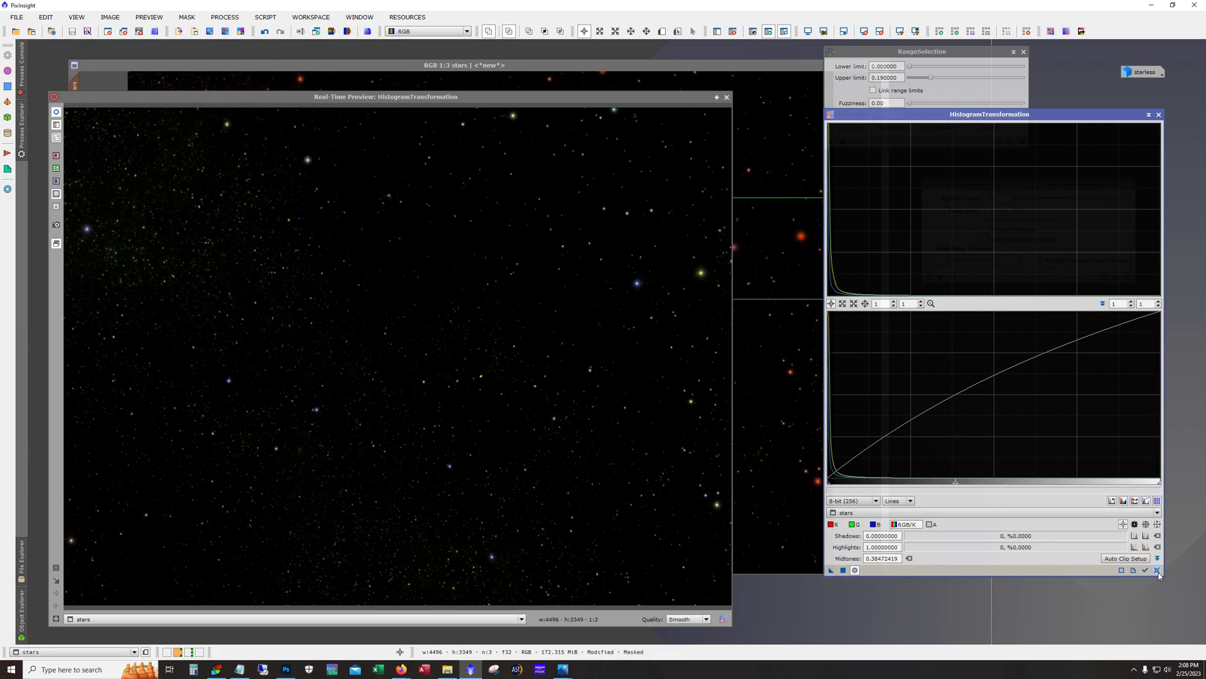
# Step: Apply a further midtones stretch of about 0.44 twice, then reset and close the preview
pyautogui.click(1158, 571)
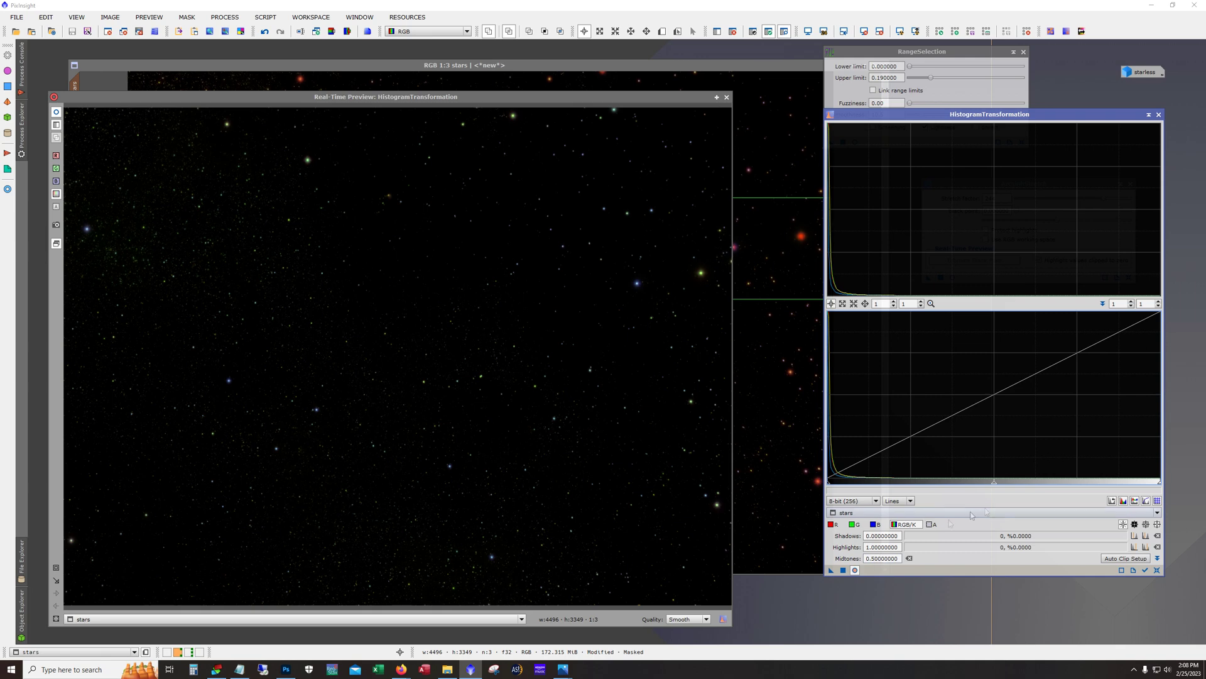
pyautogui.moveTo(993, 483); pyautogui.dragTo(962, 487)
pyautogui.click(844, 570)
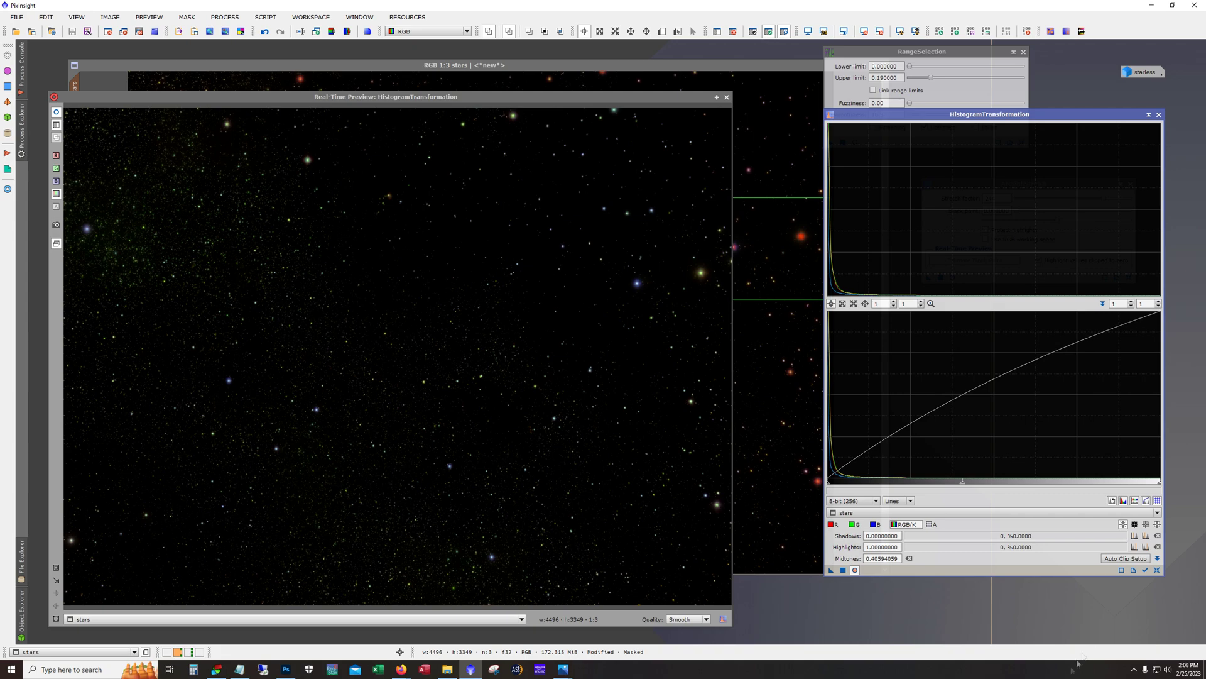
pyautogui.click(843, 570)
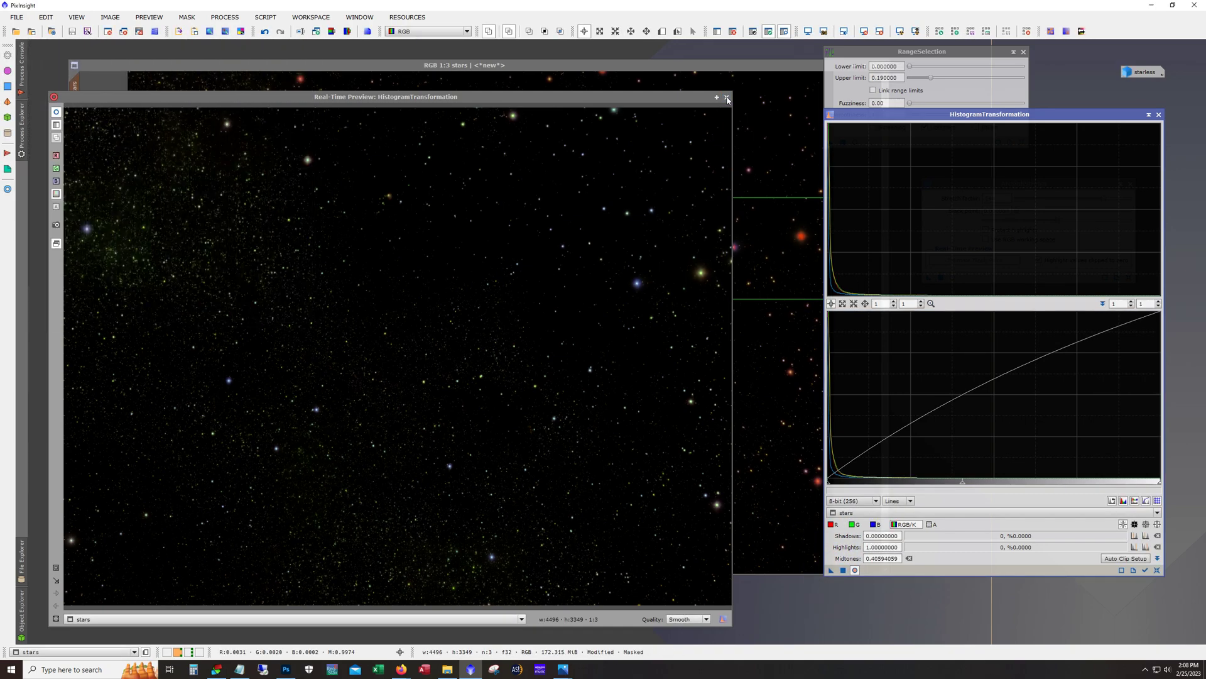
pyautogui.click(1157, 571)
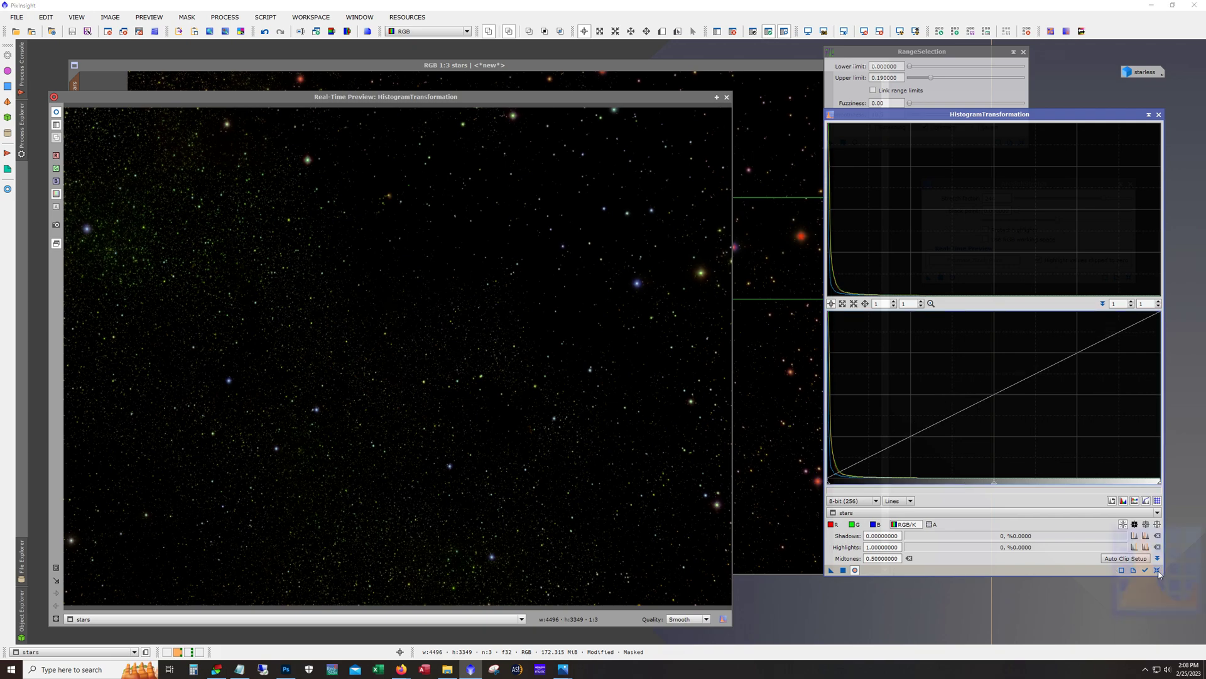
pyautogui.click(727, 98)
# Step: Undo the last stretch on the stars image and pan around to inspect it
pyautogui.scroll(4, 413, 273)
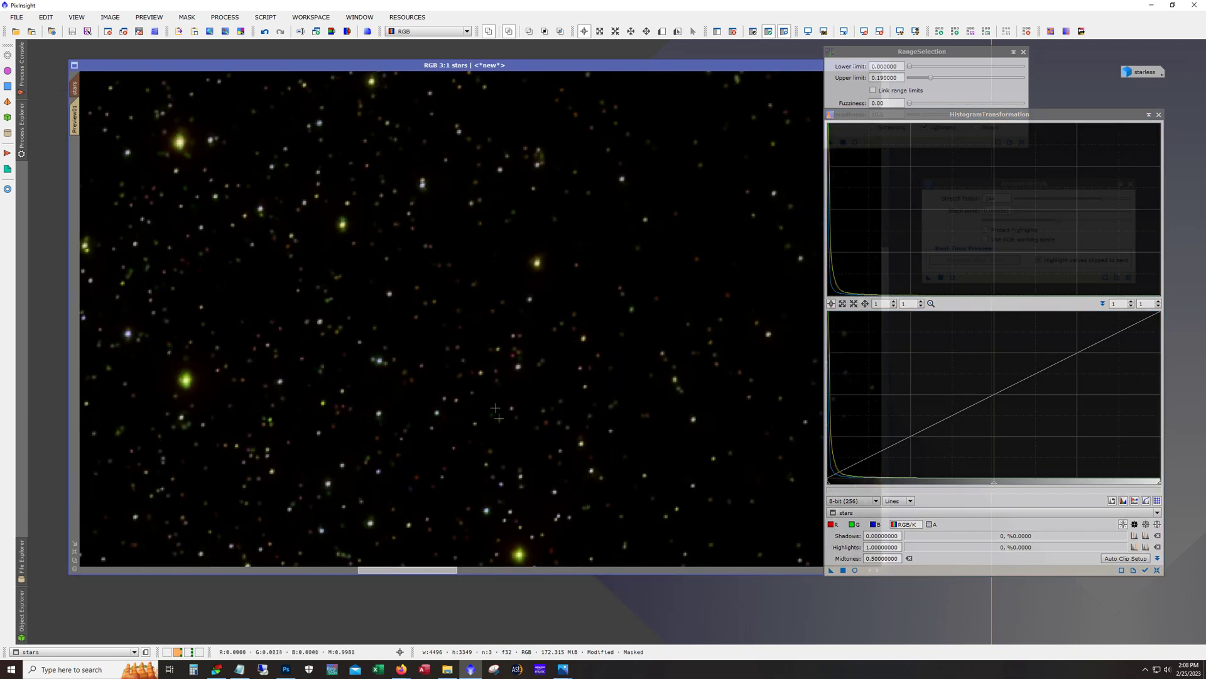
pyautogui.moveTo(441, 570); pyautogui.dragTo(372, 565)
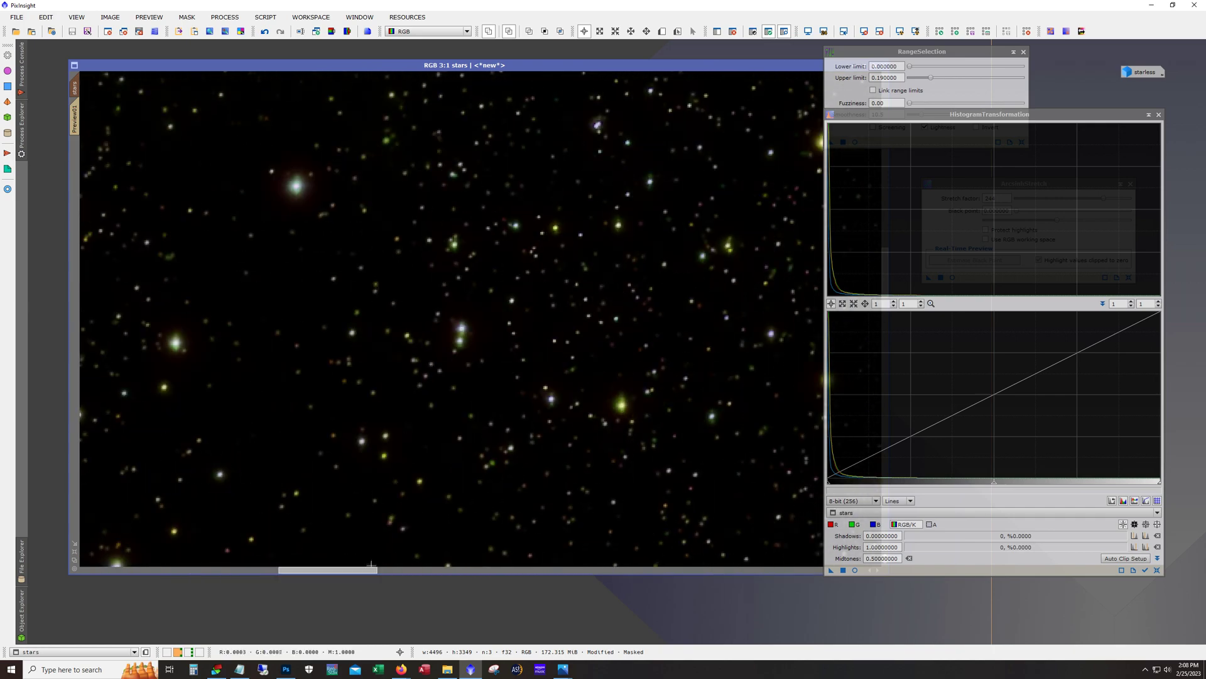
pyautogui.click(265, 32)
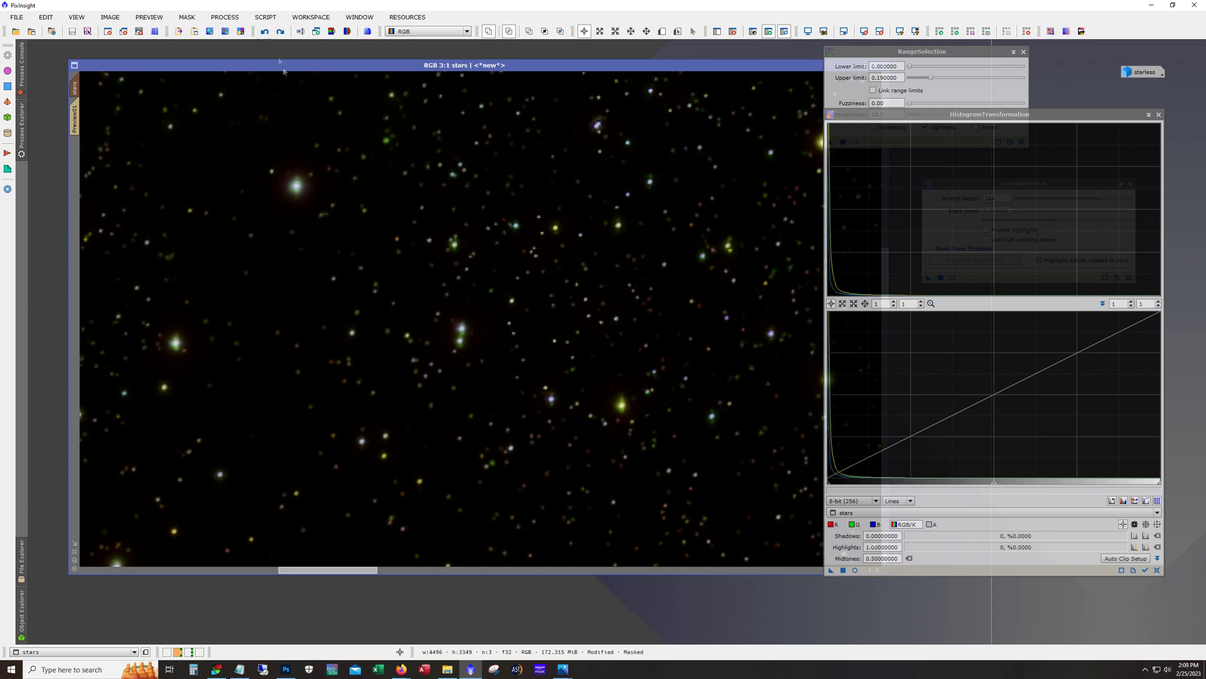
pyautogui.moveTo(385, 572); pyautogui.dragTo(560, 588)
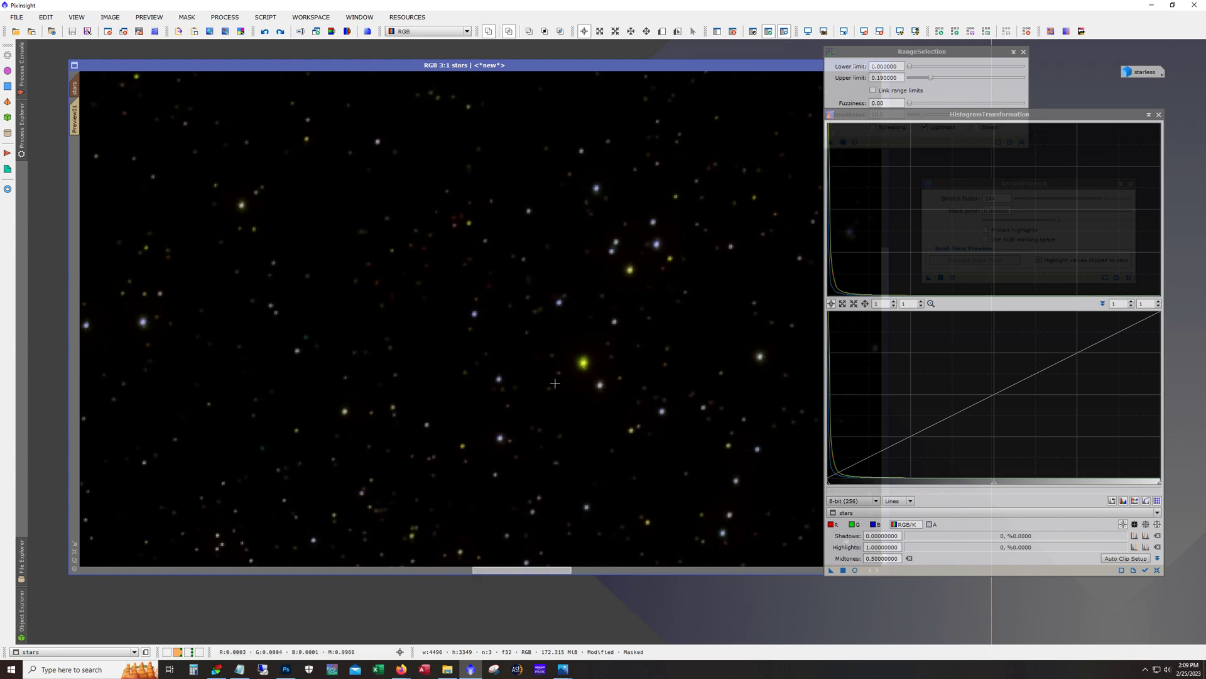
pyautogui.scroll(-1, 555, 382)
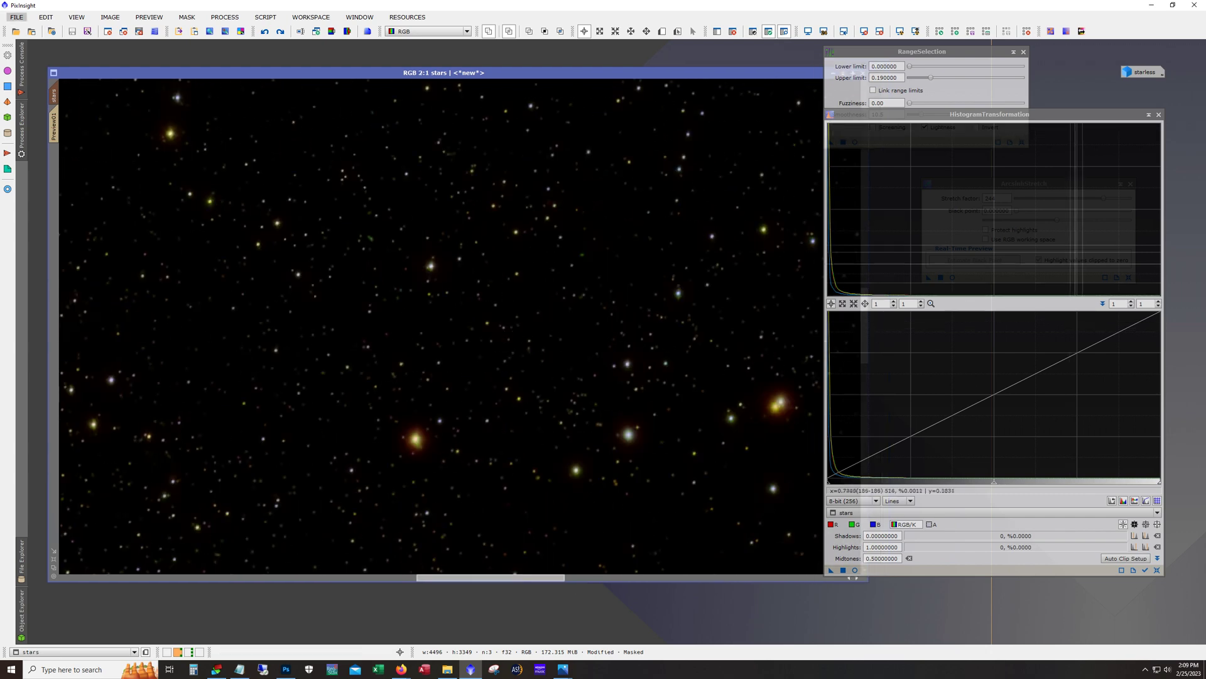
# Step: Close HistogramTransformation and remove the mask from the stars image
pyautogui.click(1159, 115)
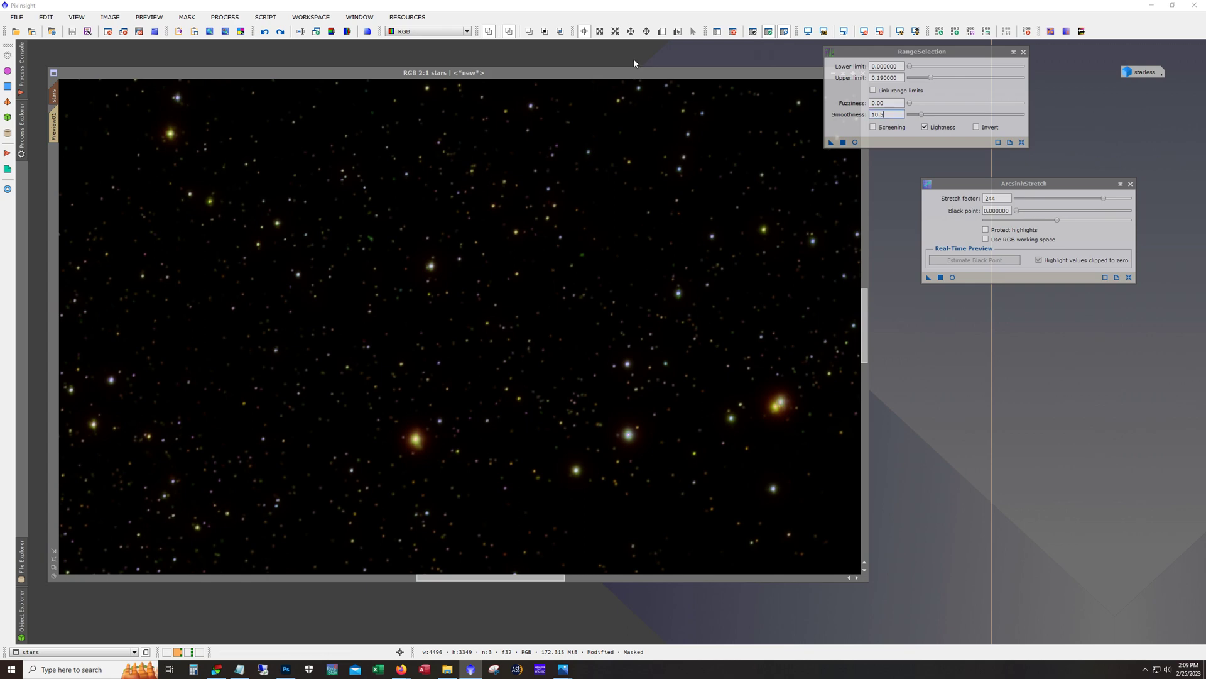
pyautogui.click(731, 34)
pyautogui.scroll(-1, 308, 315)
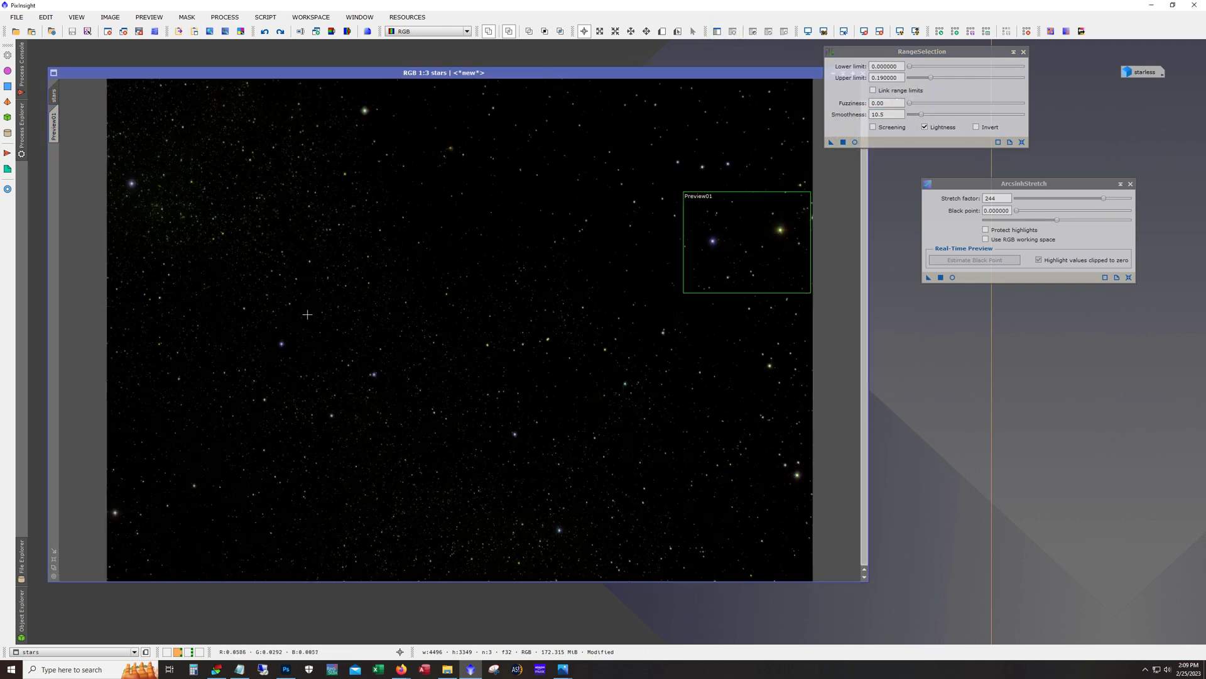
pyautogui.scroll(-1, 419, 316)
pyautogui.scroll(3, 420, 316)
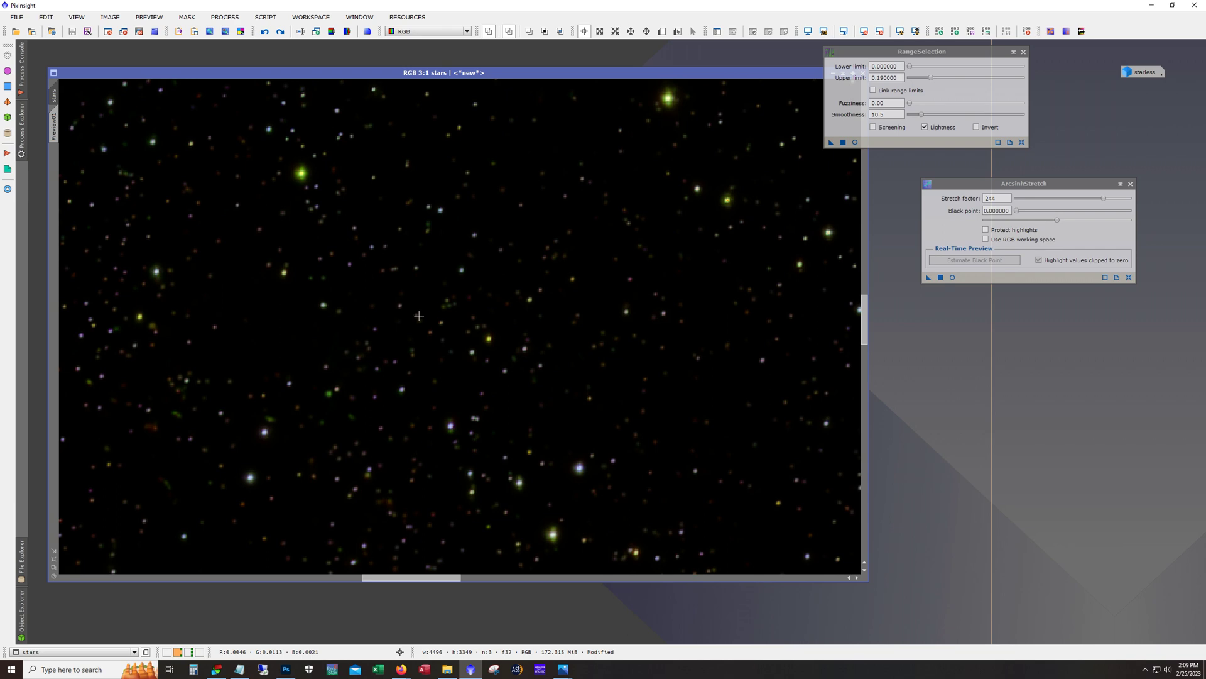
pyautogui.scroll(-2, 419, 316)
pyautogui.scroll(-2, 349, 311)
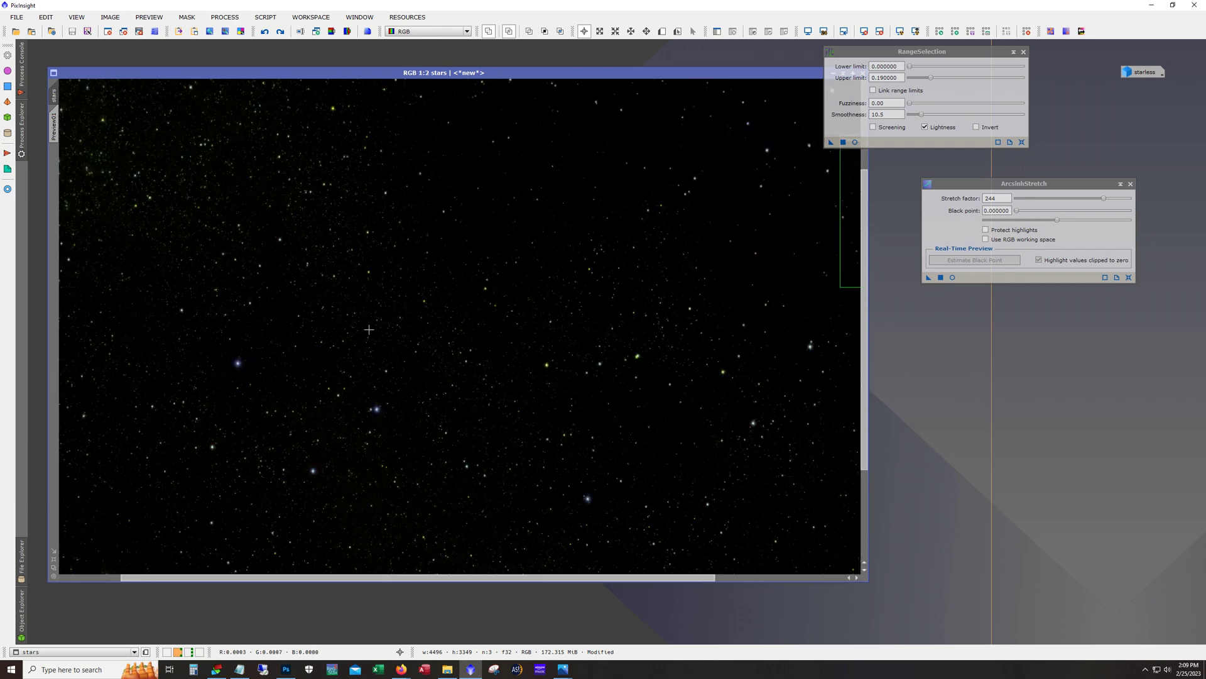
pyautogui.scroll(1, 369, 329)
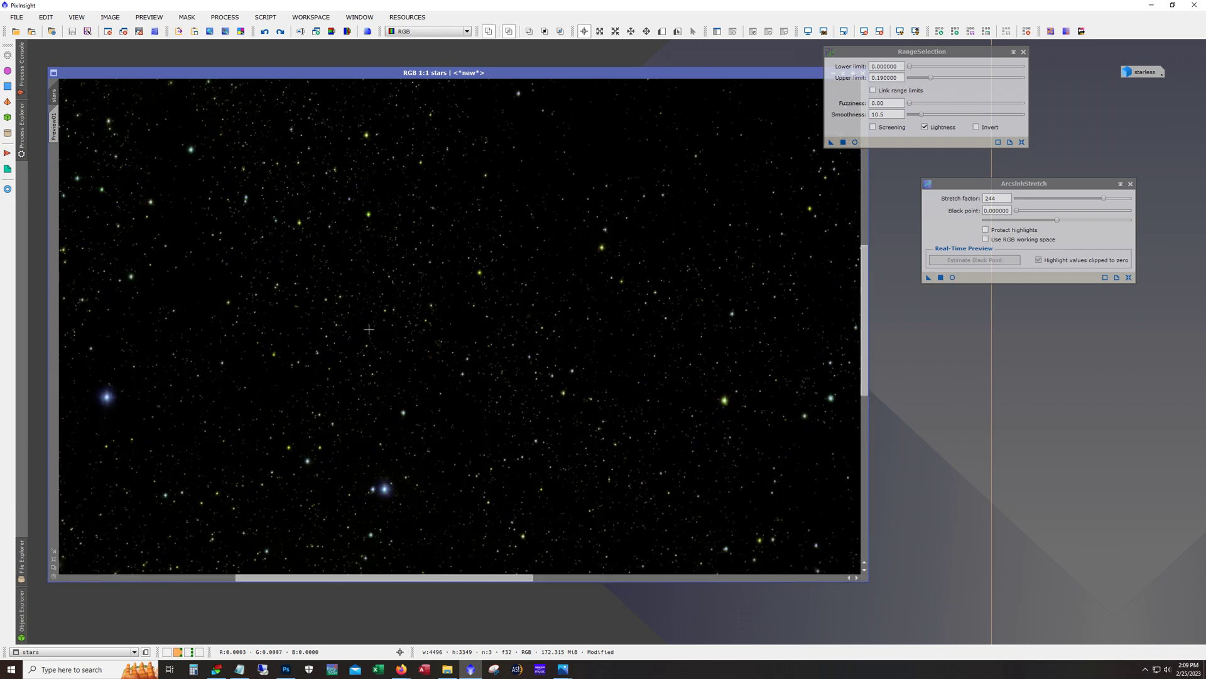
# Step: Raise the saturation curve in CurvesTransformation and apply it to boost star colour
pyautogui.click(241, 19)
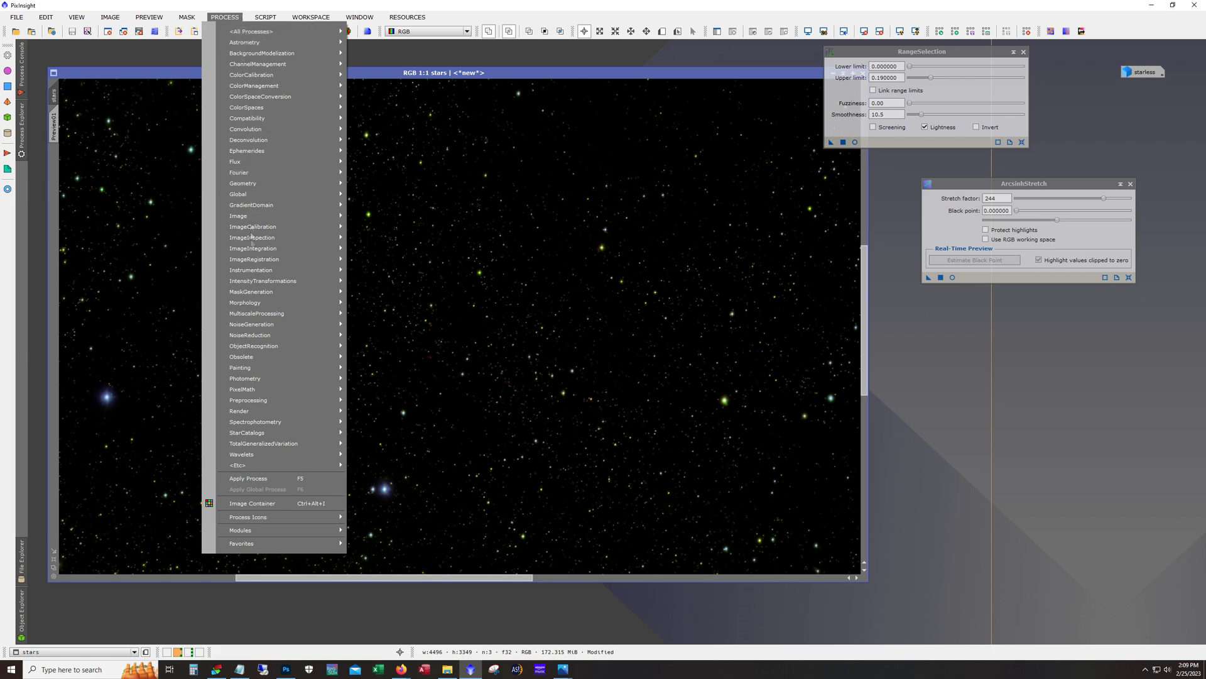
pyautogui.moveTo(270, 282)
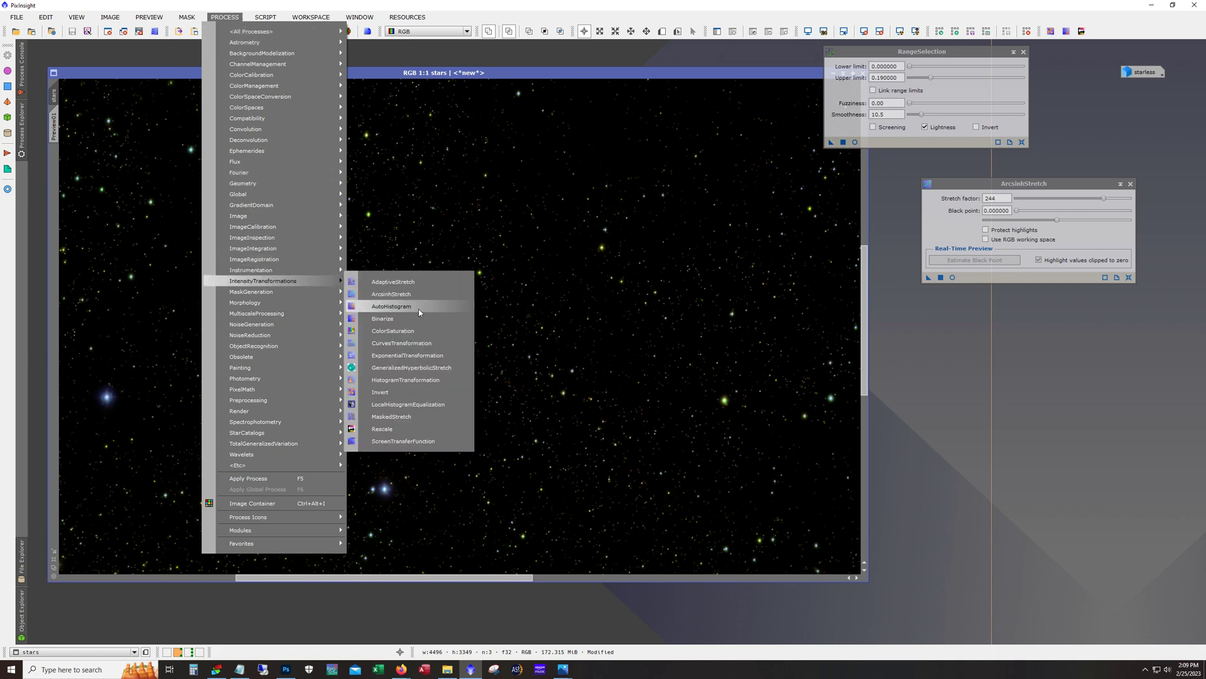
pyautogui.click(421, 340)
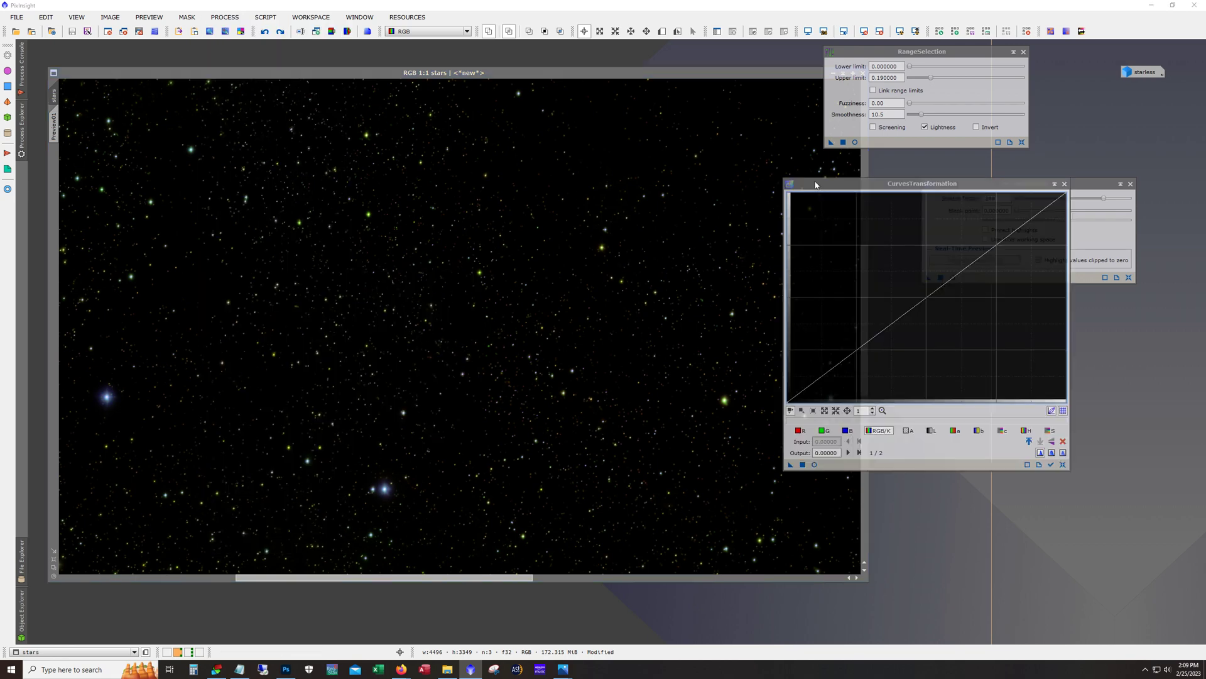
pyautogui.moveTo(924, 183); pyautogui.dragTo(1017, 222)
pyautogui.click(906, 504)
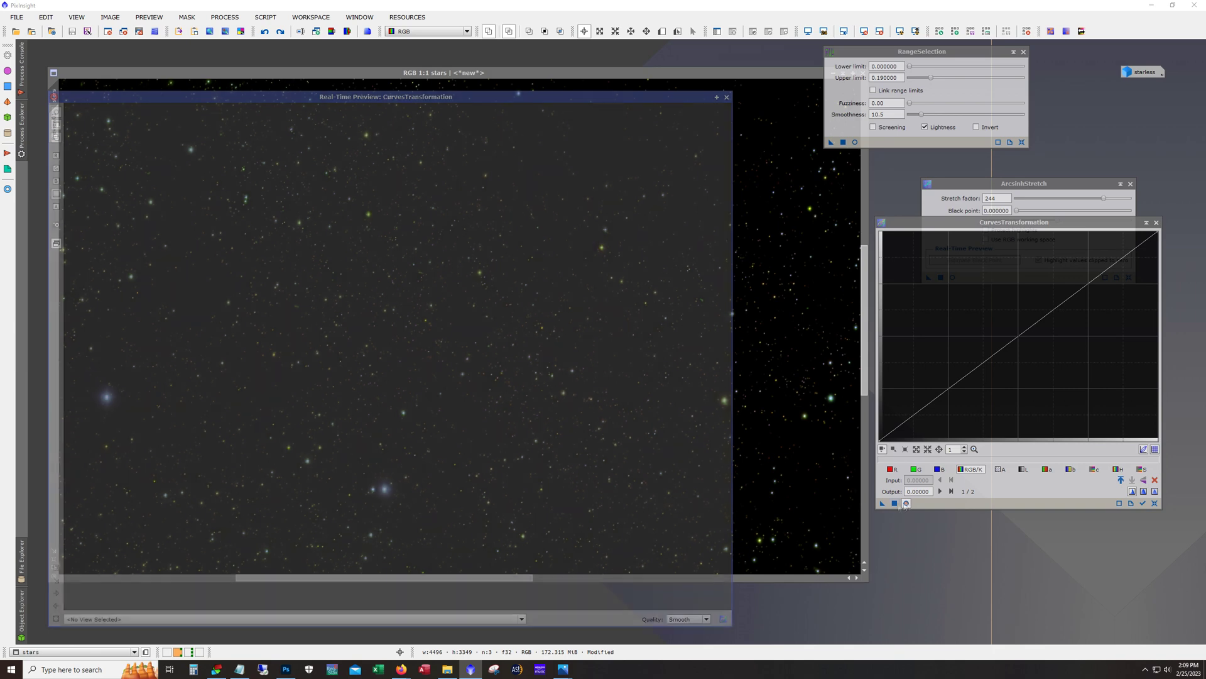
pyautogui.click(1142, 470)
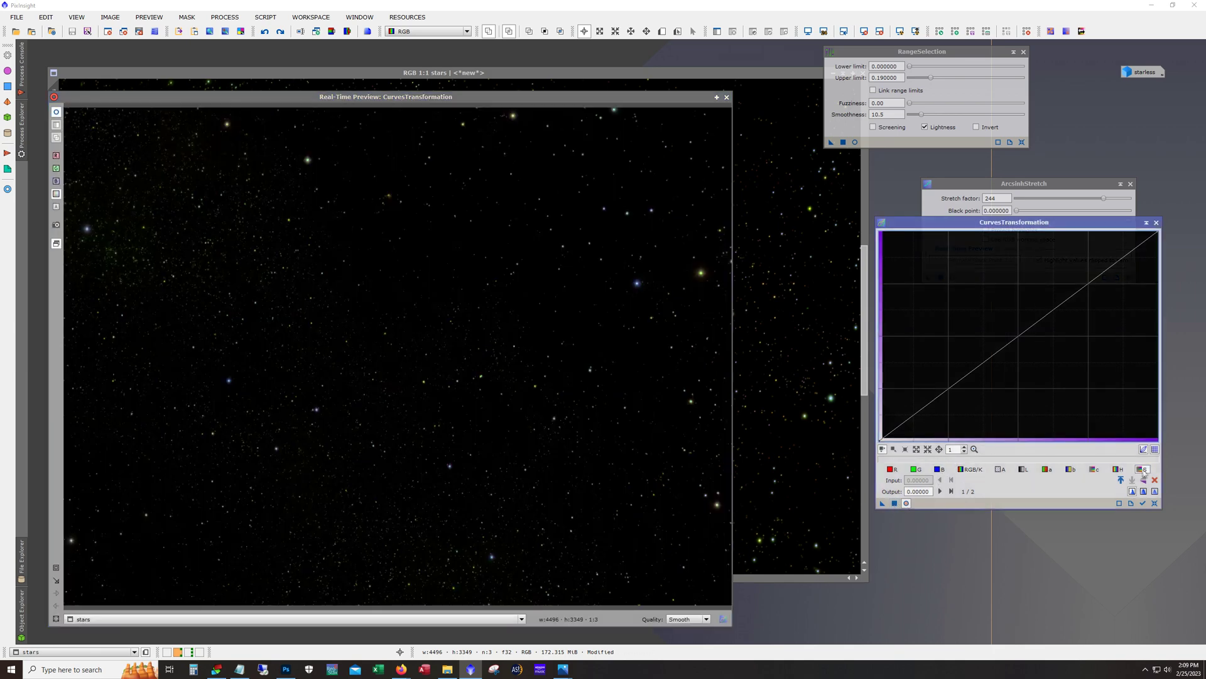
pyautogui.moveTo(1021, 336); pyautogui.dragTo(1003, 318)
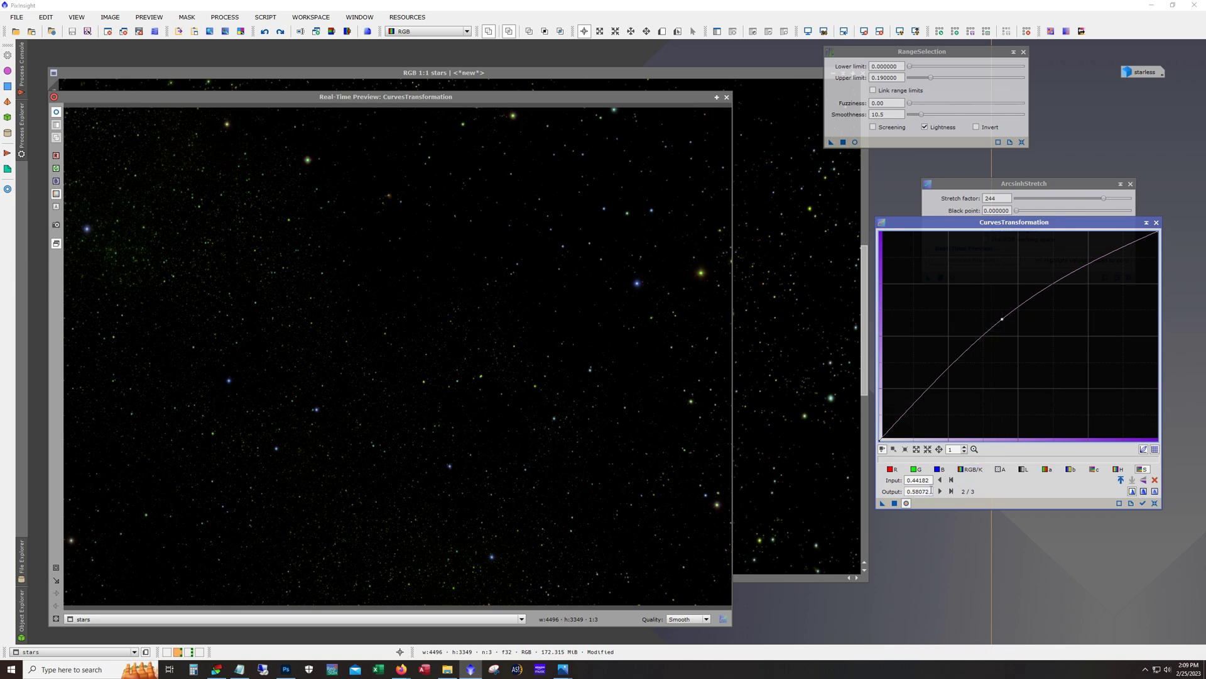
pyautogui.click(894, 503)
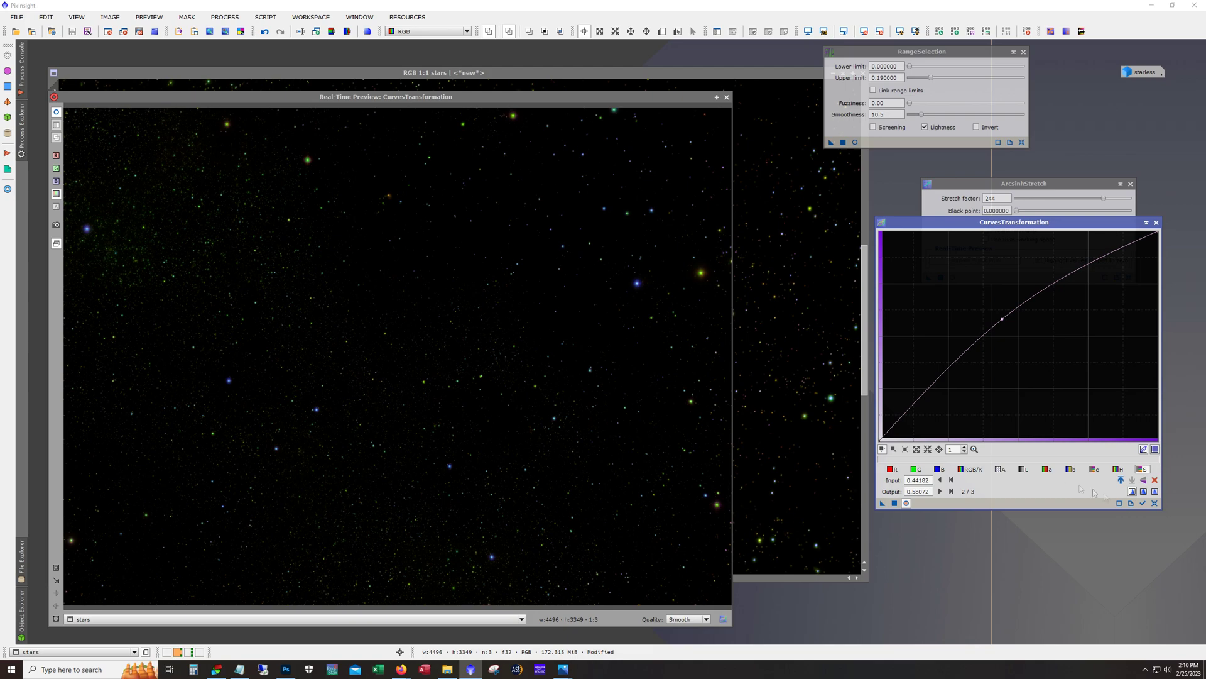
pyautogui.click(1154, 503)
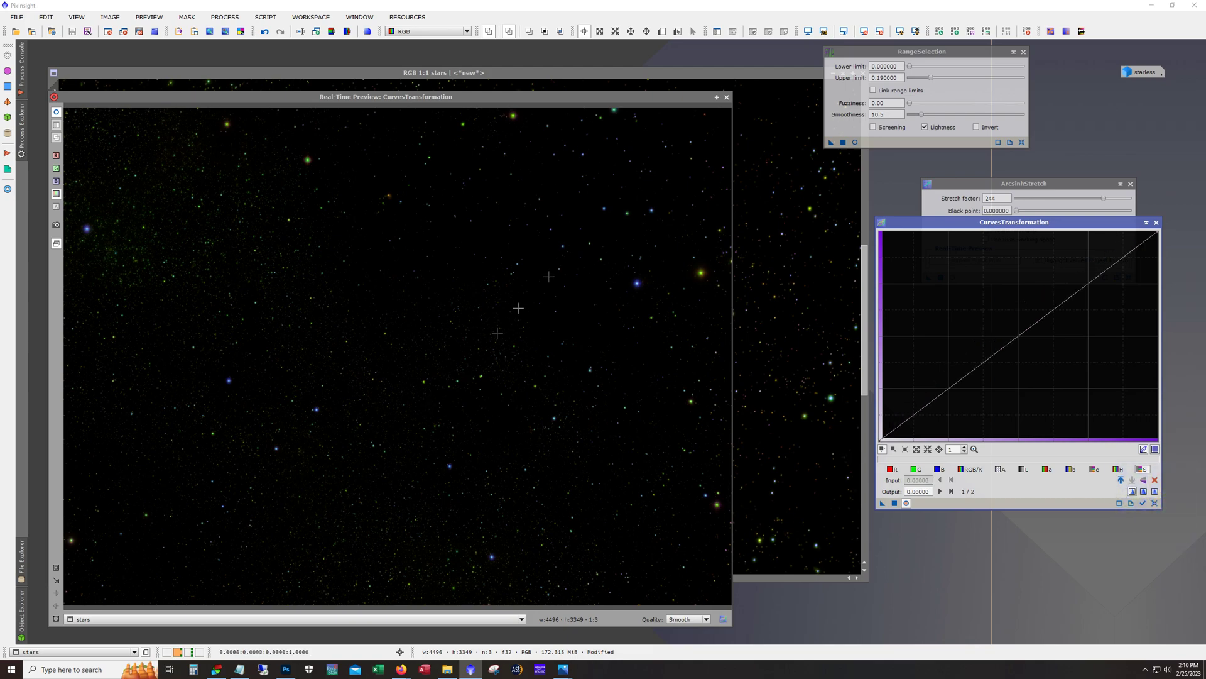
pyautogui.click(727, 96)
# Step: Inspect the saturated stars and switch to drawing a new preview rectangle
pyautogui.scroll(2, 440, 372)
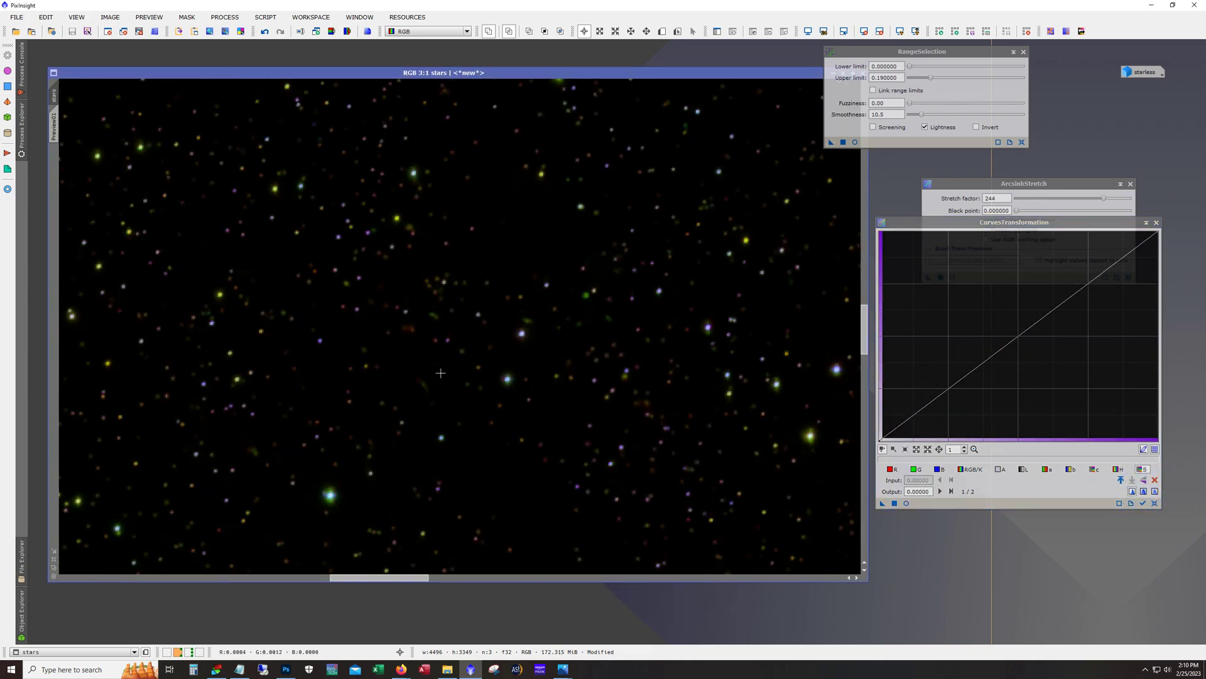
pyautogui.scroll(-5, 327, 361)
pyautogui.scroll(3, 317, 364)
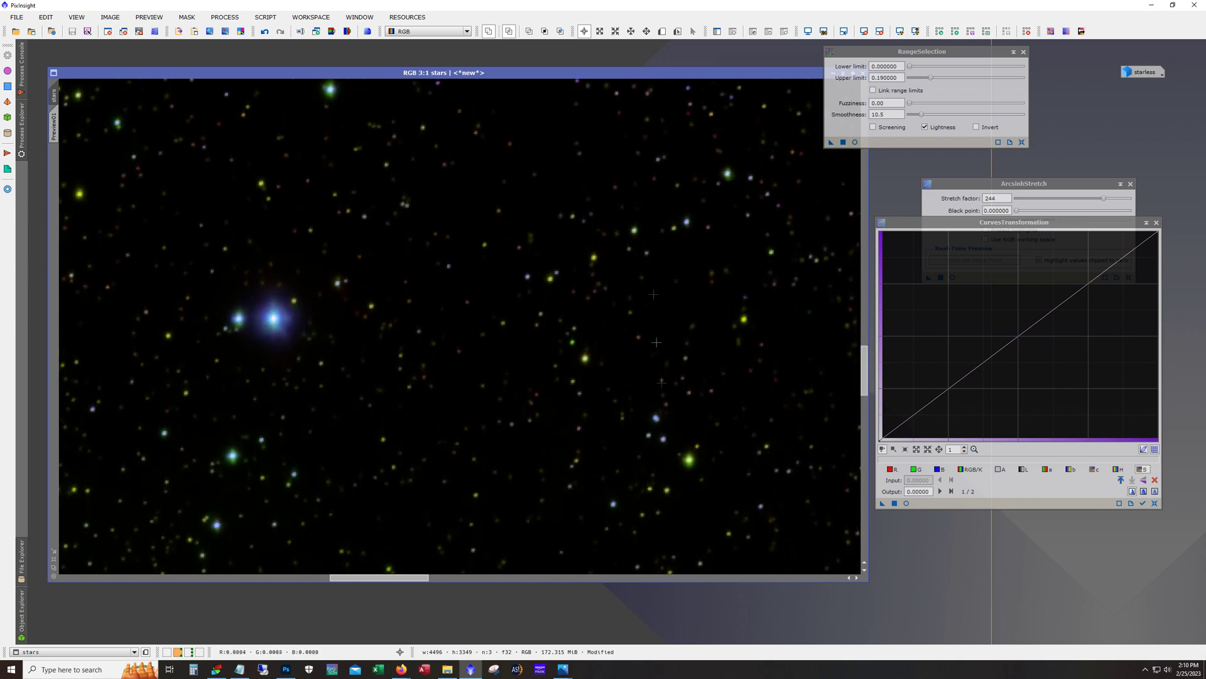
pyautogui.scroll(-1, 555, 258)
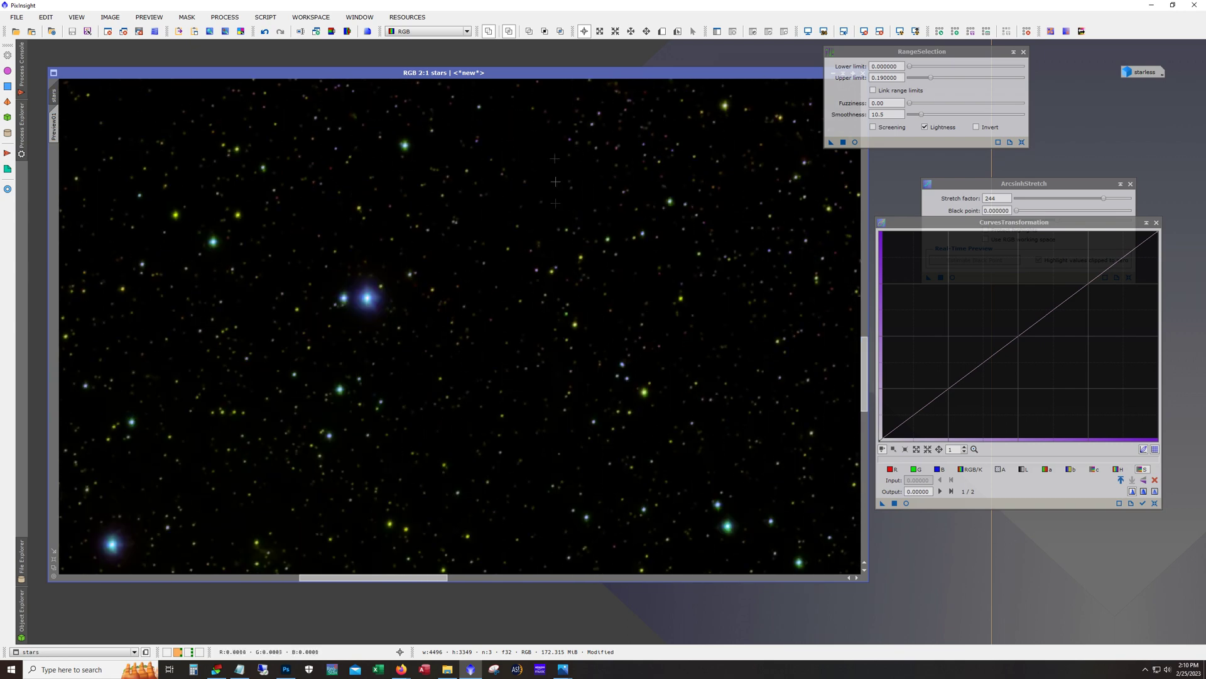
pyautogui.click(662, 31)
# Step: Frame Preview02 on the bright blue star, trial a raised curve there, then reset it
pyautogui.moveTo(281, 214); pyautogui.dragTo(452, 385)
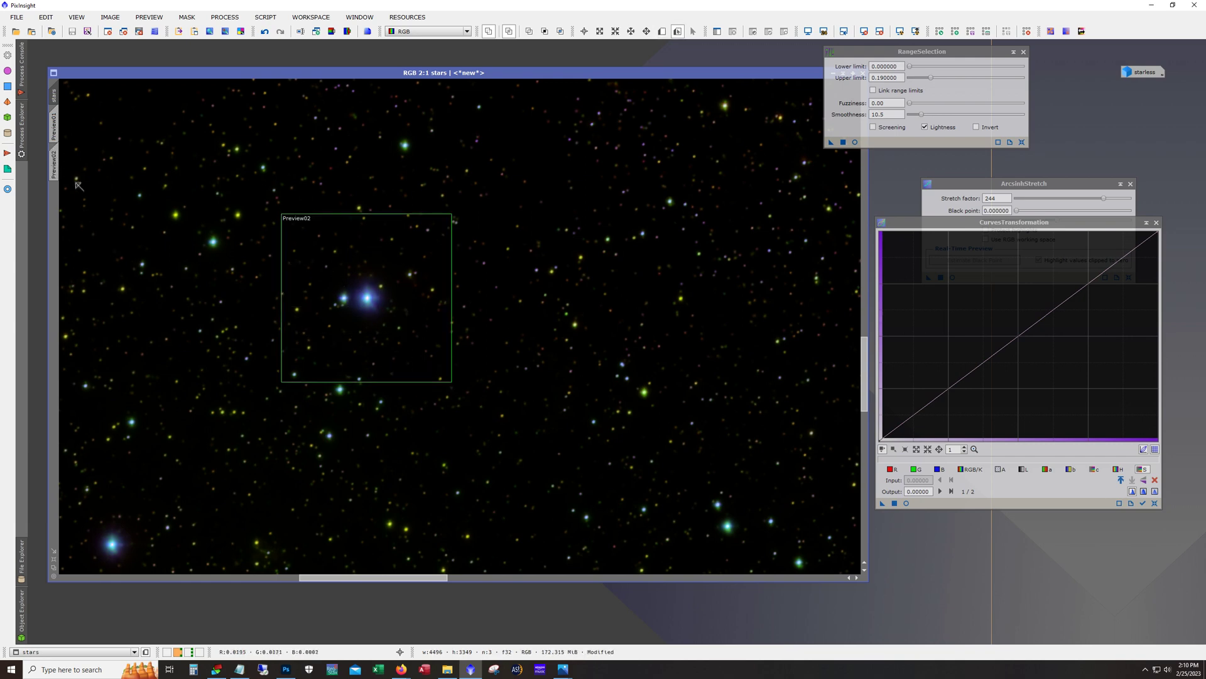
pyautogui.doubleClick(385, 378)
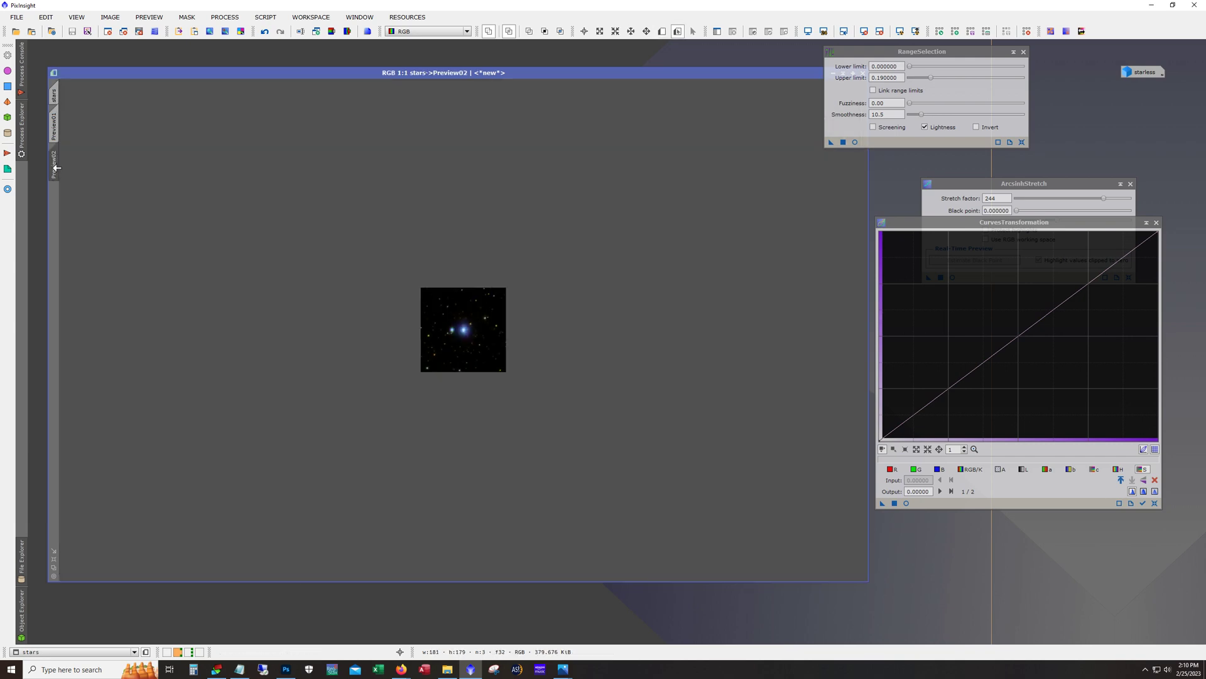
pyautogui.click(907, 504)
pyautogui.click(1019, 332)
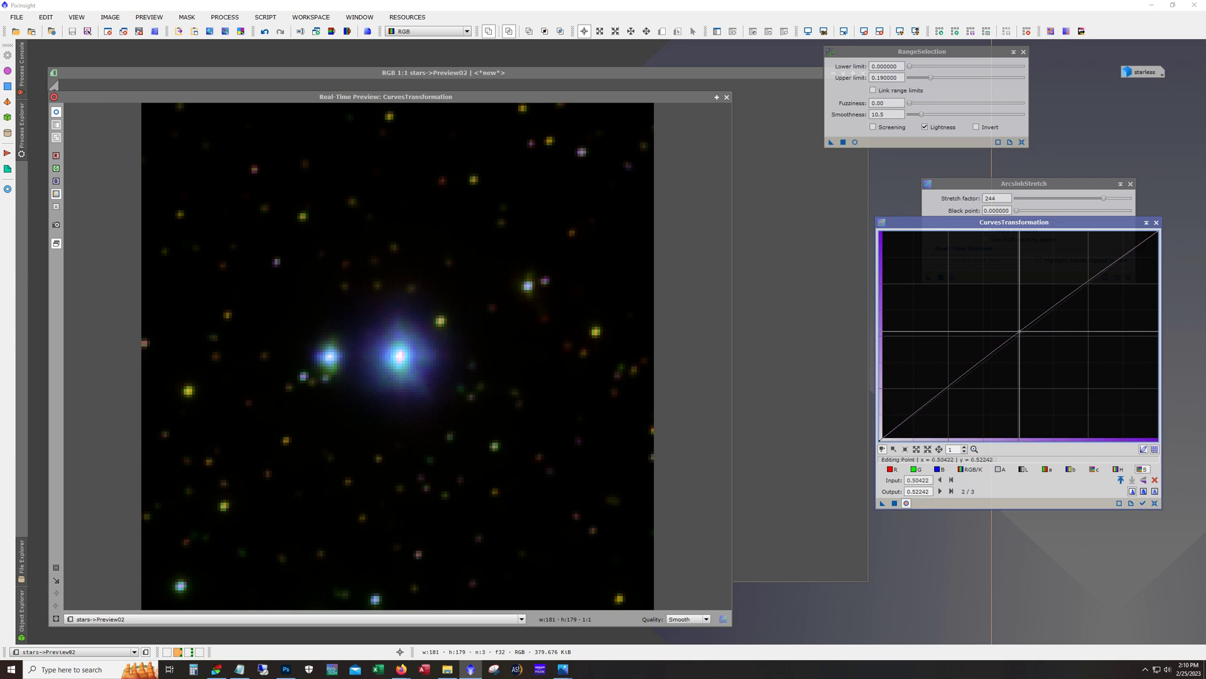
pyautogui.moveTo(1020, 331); pyautogui.dragTo(896, 259)
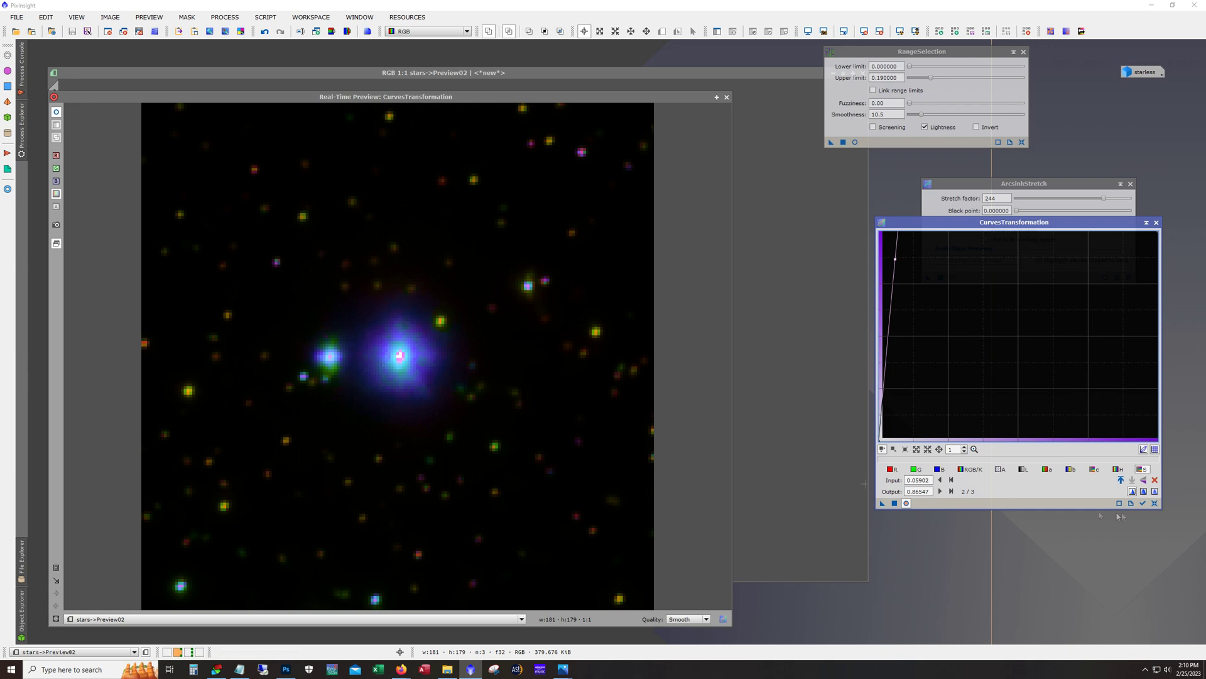
pyautogui.click(1154, 503)
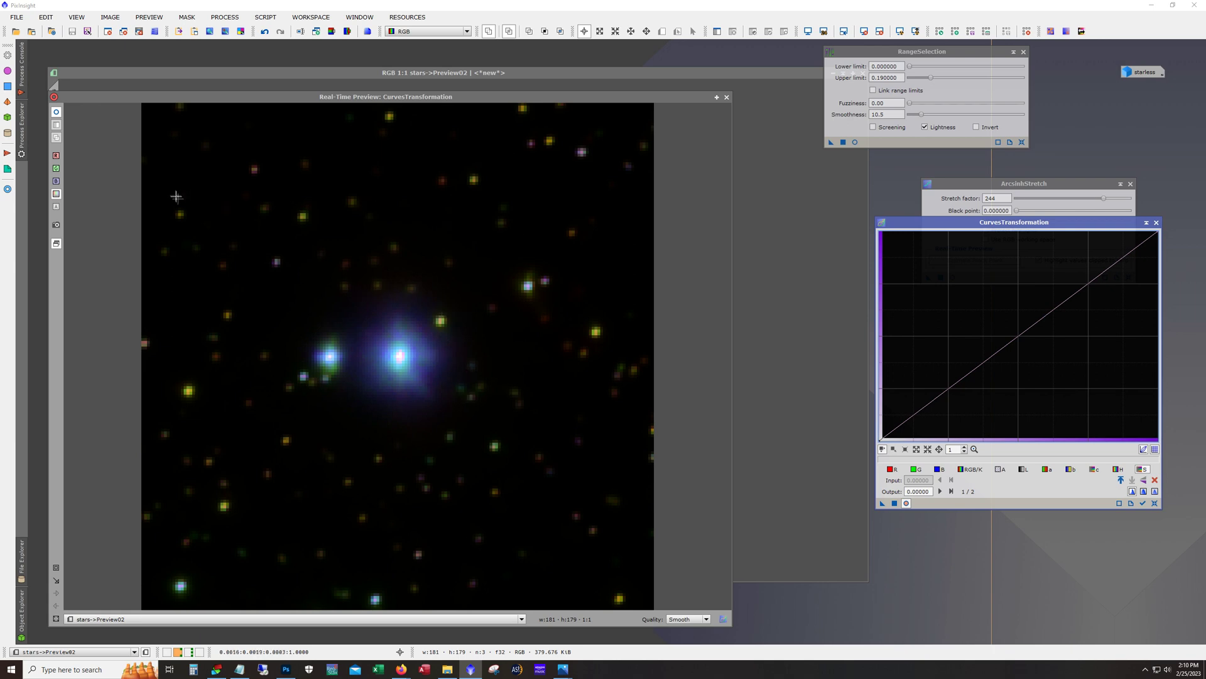
pyautogui.click(727, 97)
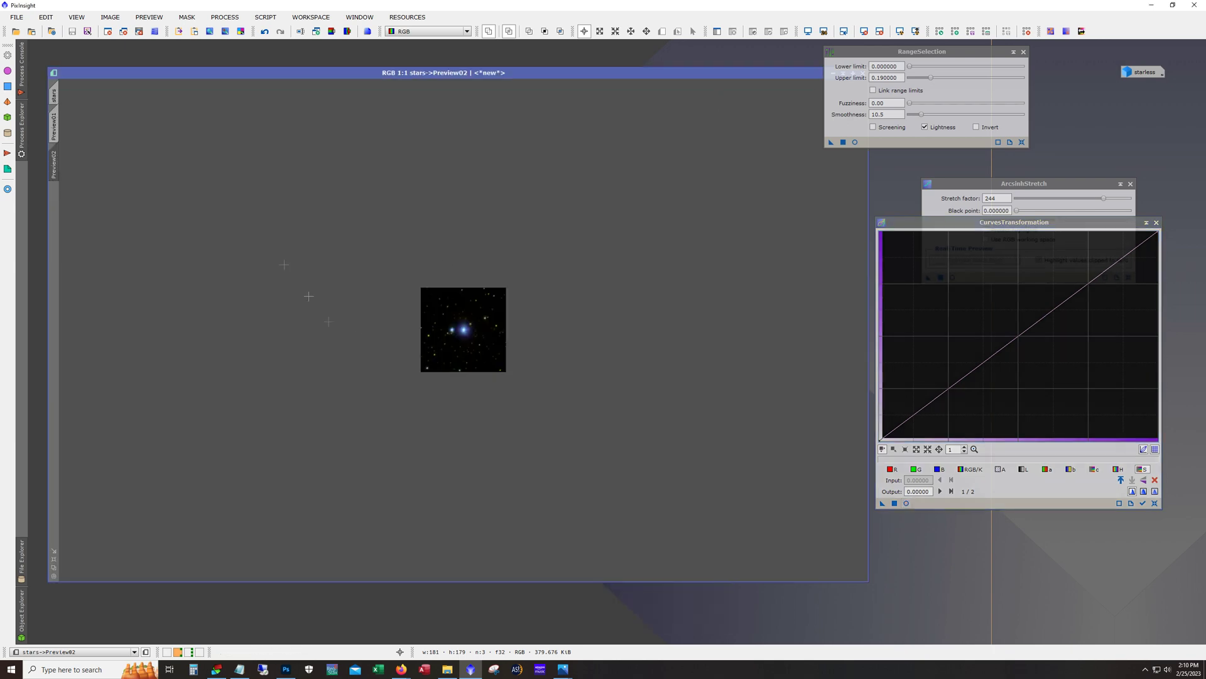
pyautogui.scroll(-3, 188, 314)
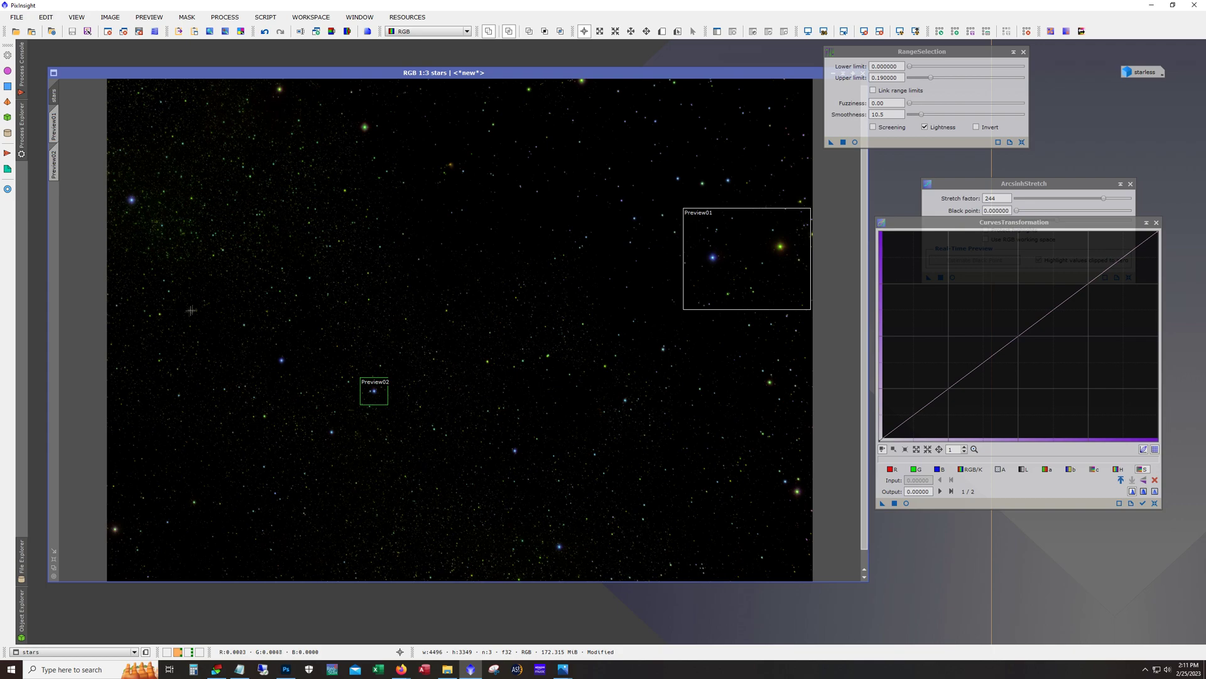
# Step: Delete the previews, apply SCNR green removal at Amount 1.00 to stars, then invert it
pyautogui.click(149, 17)
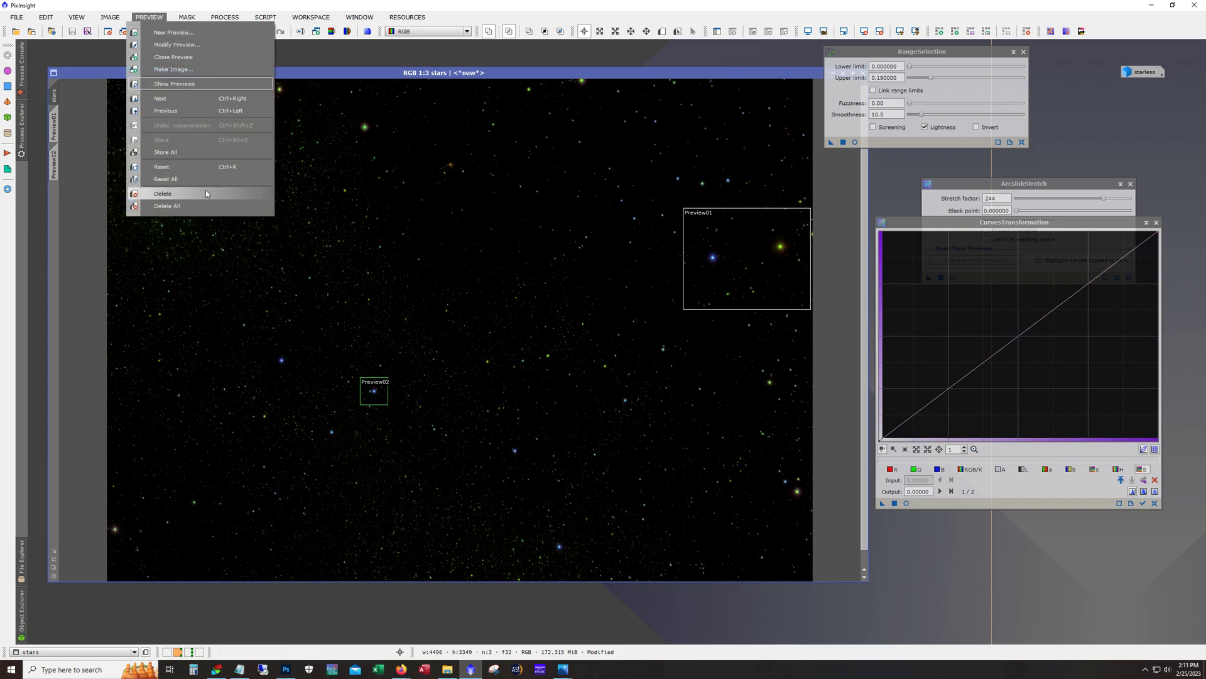
pyautogui.click(166, 206)
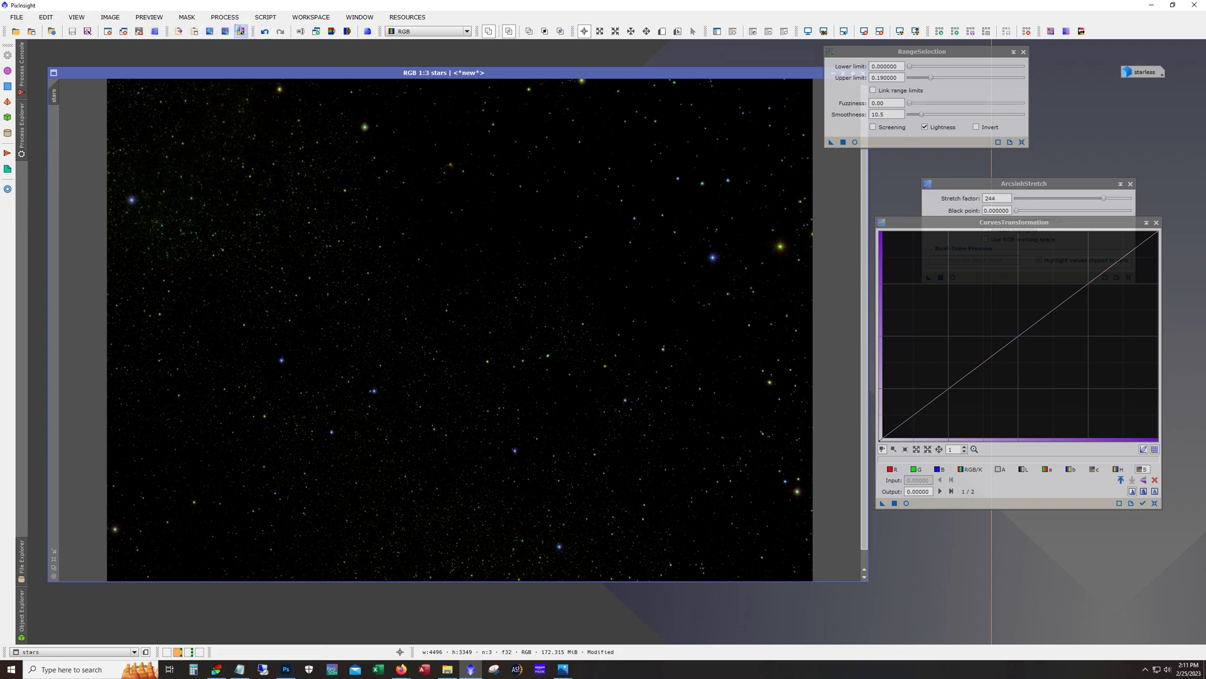
pyautogui.click(223, 17)
pyautogui.moveTo(251, 31)
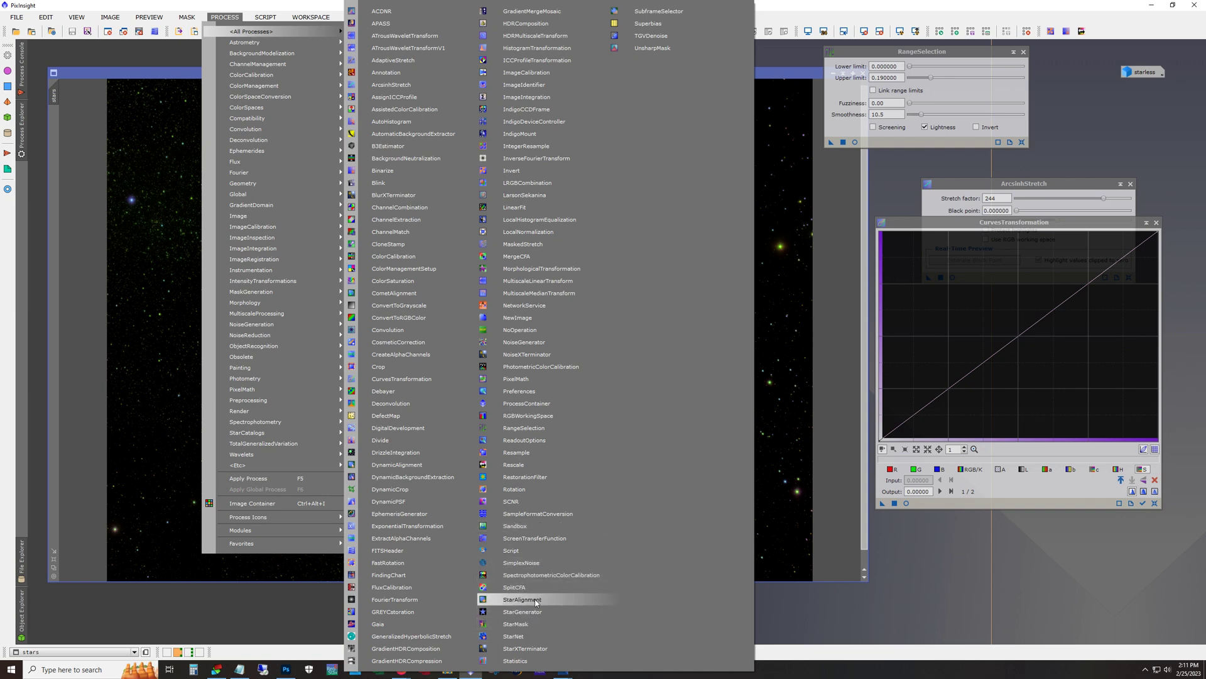
pyautogui.click(511, 500)
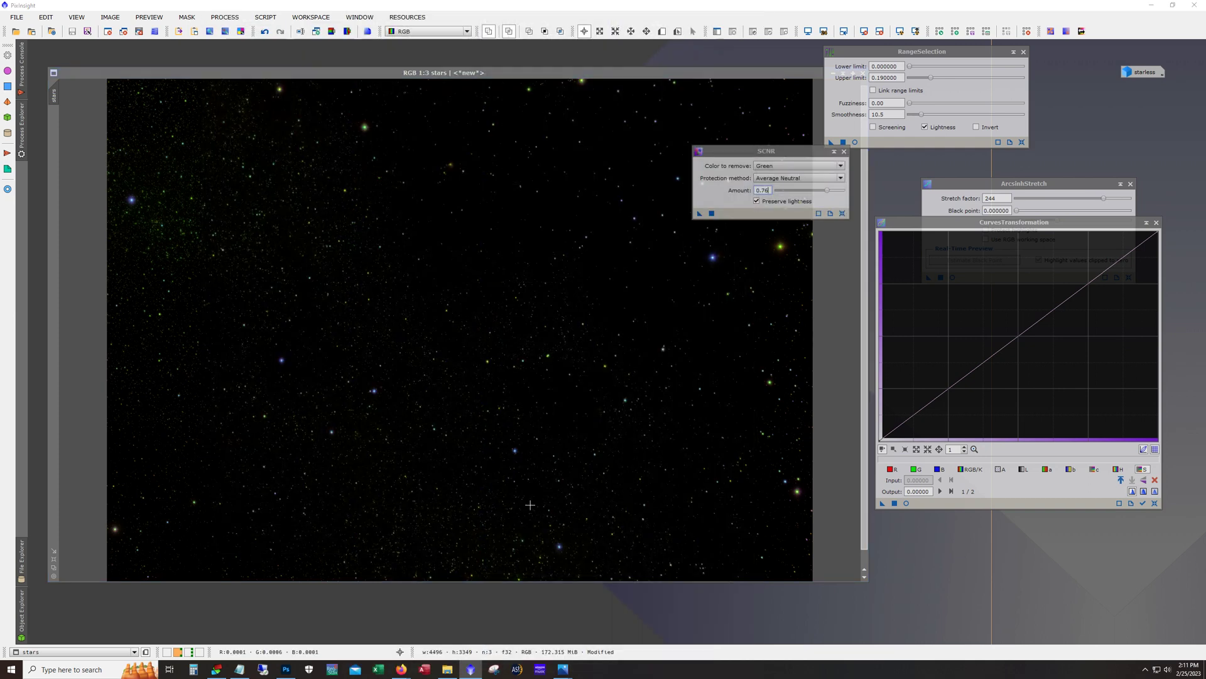
pyautogui.moveTo(763, 153); pyautogui.dragTo(932, 157)
pyautogui.click(1015, 218)
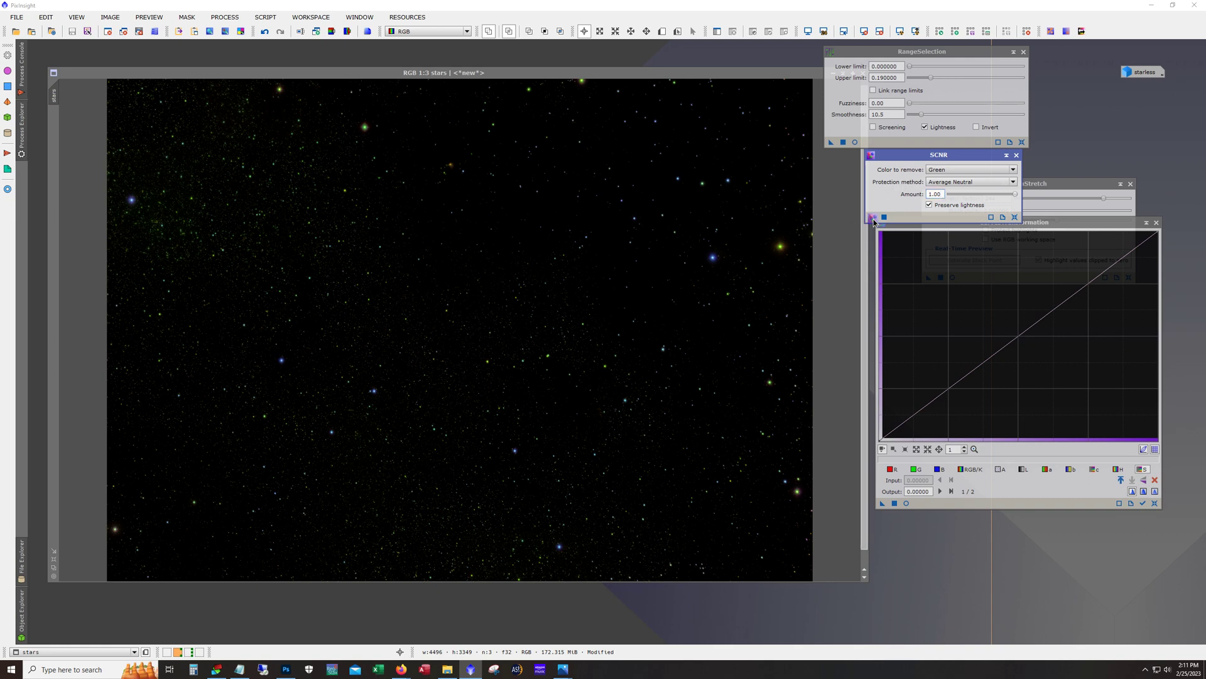
pyautogui.moveTo(872, 217); pyautogui.dragTo(450, 323)
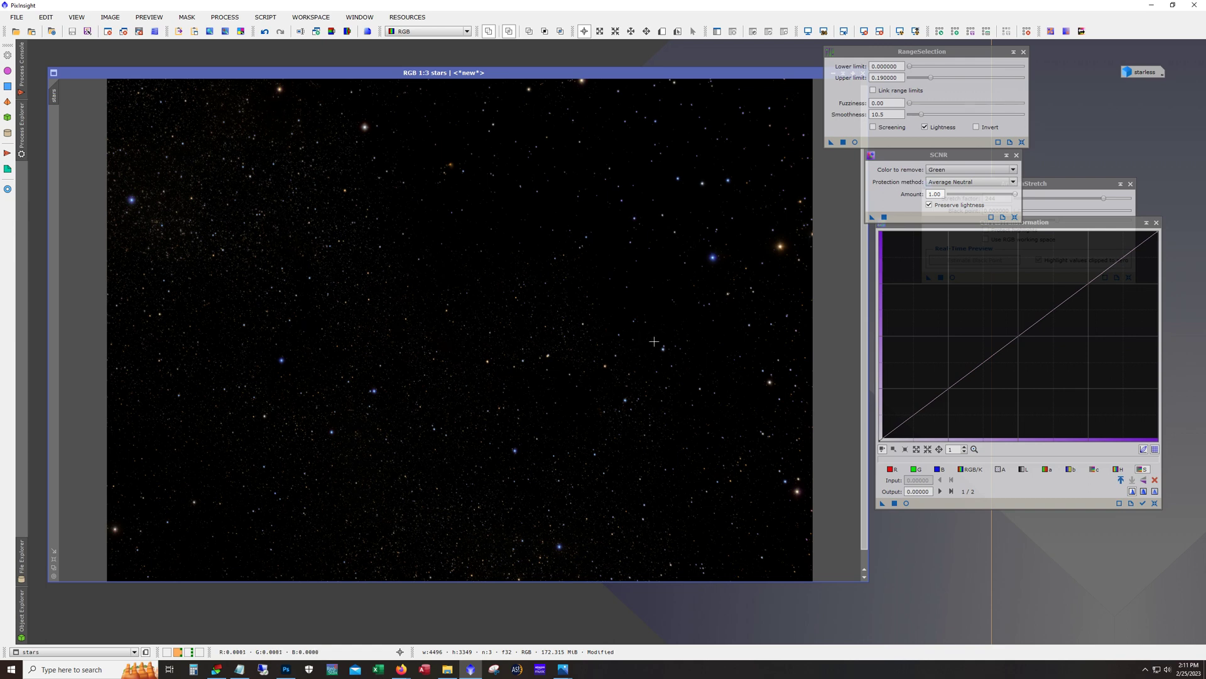
pyautogui.hotkey('ctrl', 'i')
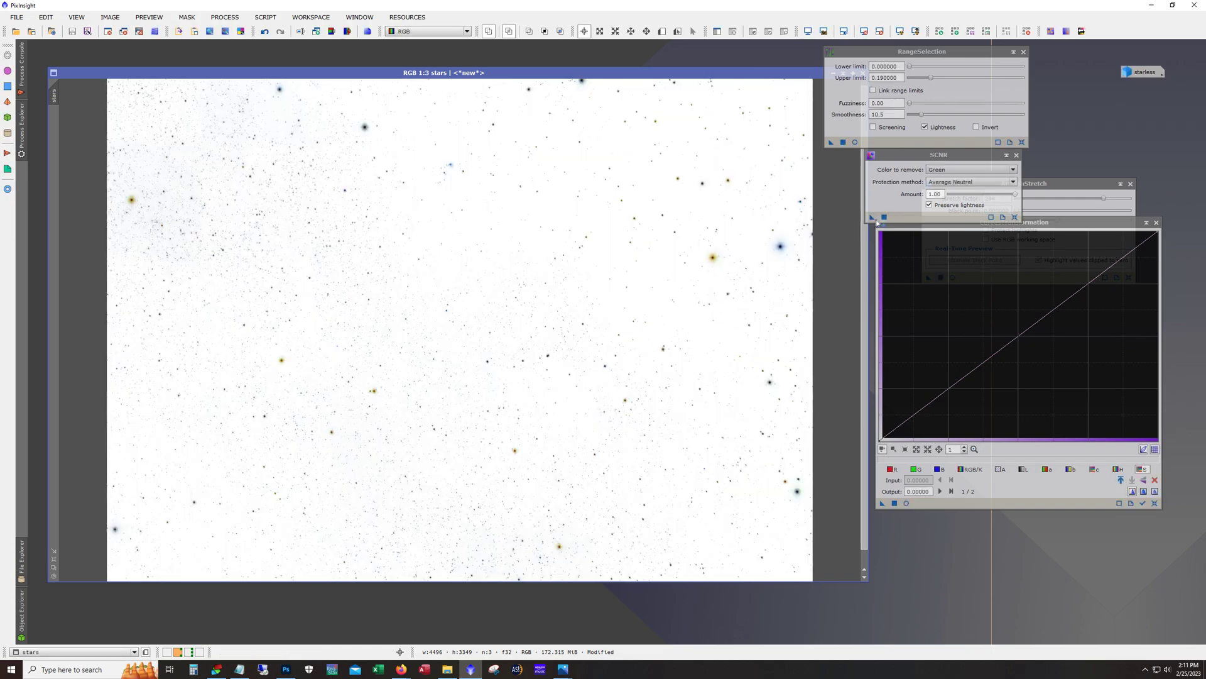
# Step: Apply a second SCNR green pass (Amount 1.00) to the inverted stars, then invert back
pyautogui.moveTo(872, 217); pyautogui.dragTo(659, 263)
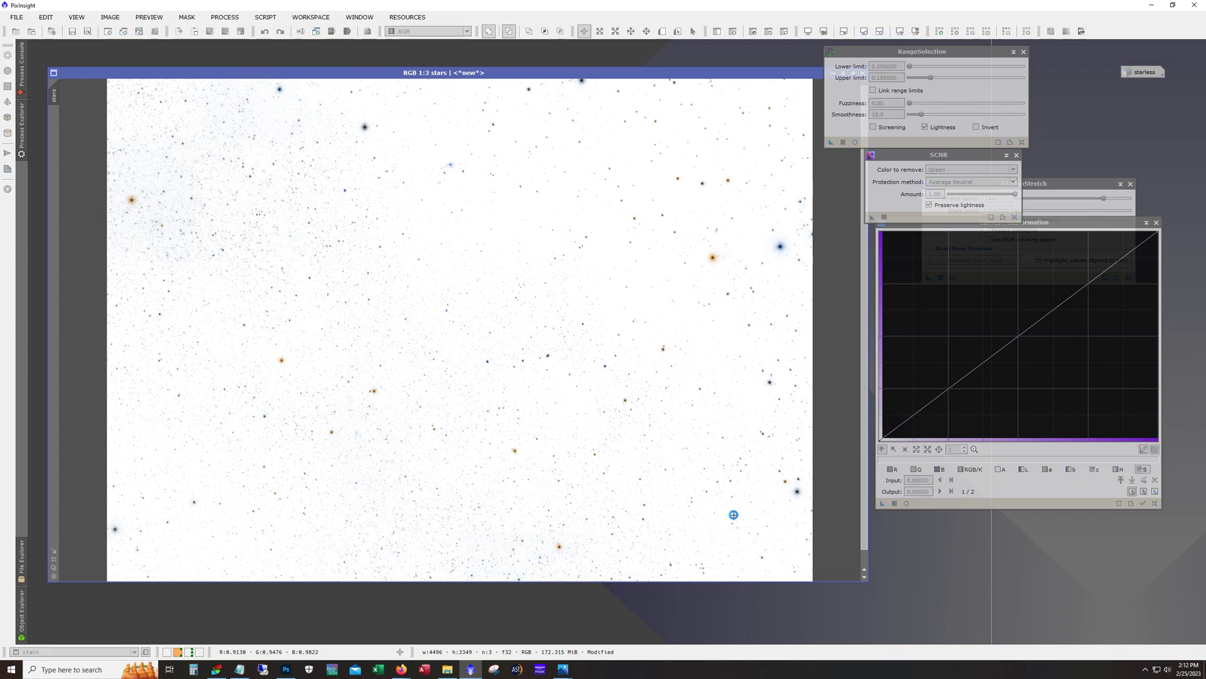
pyautogui.hotkey('ctrl', 'i')
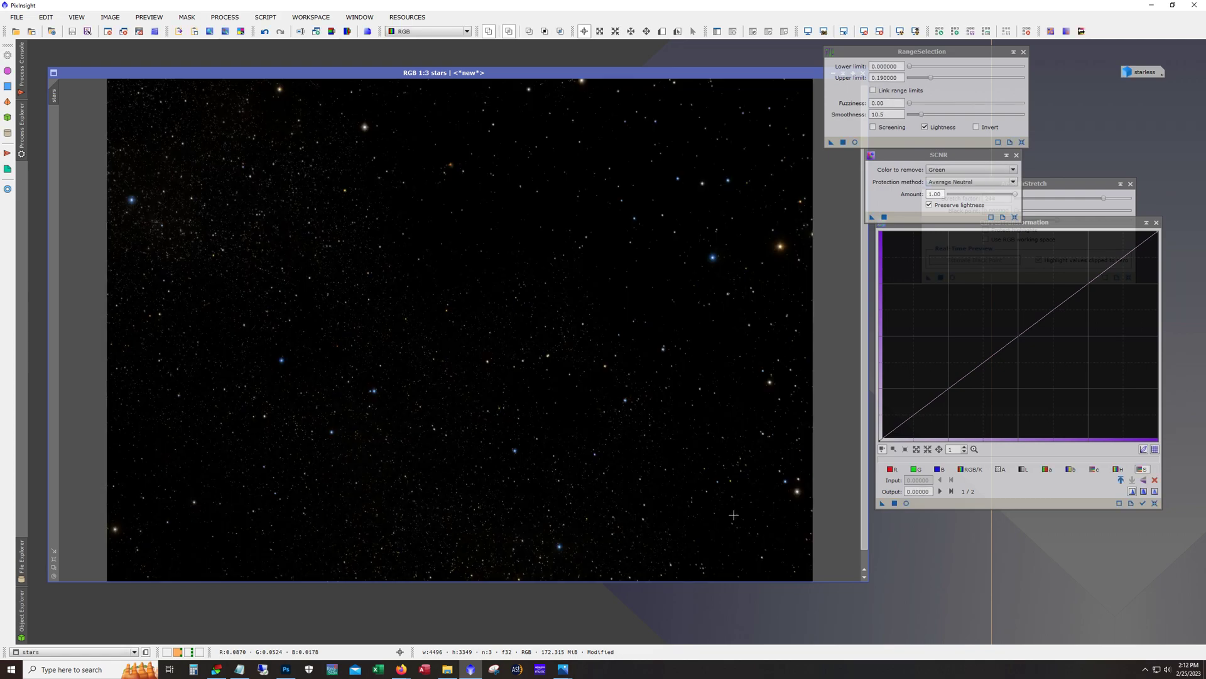
# Step: Zoom and pan around the stars image to inspect the corrected star colours, then zoom out
pyautogui.scroll(3, 573, 473)
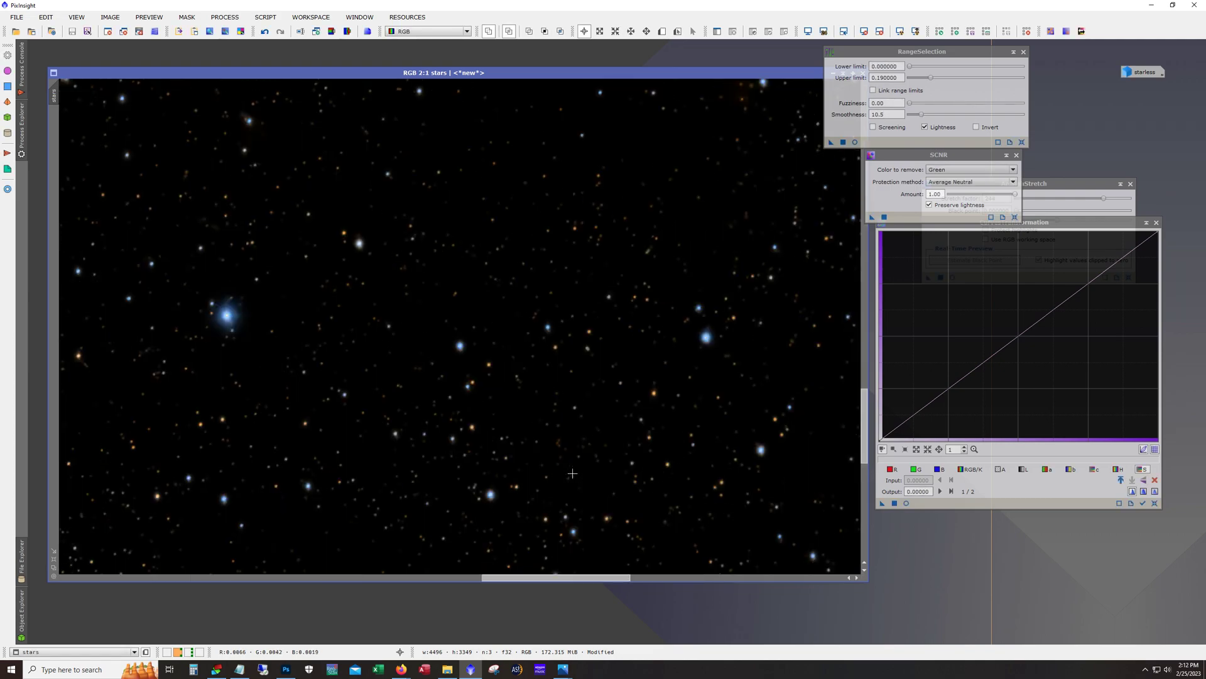
pyautogui.moveTo(866, 431); pyautogui.dragTo(864, 476)
pyautogui.moveTo(579, 579); pyautogui.dragTo(533, 580)
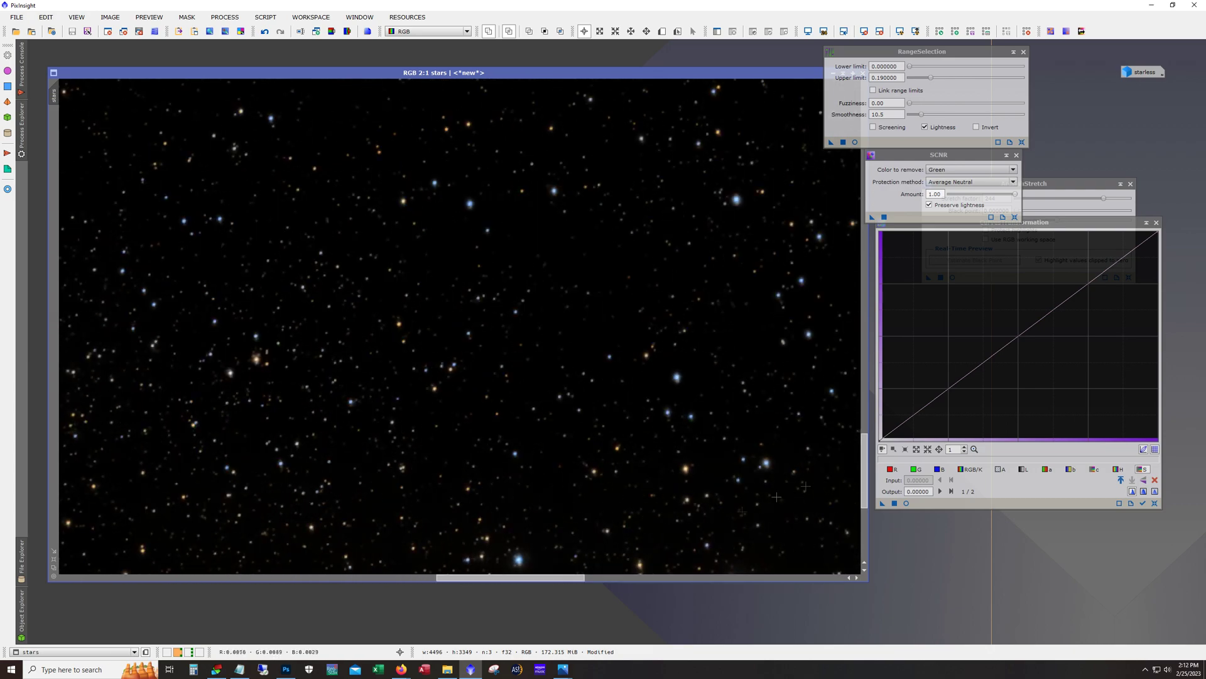
pyautogui.moveTo(870, 496); pyautogui.dragTo(893, 312)
pyautogui.scroll(-3, 549, 453)
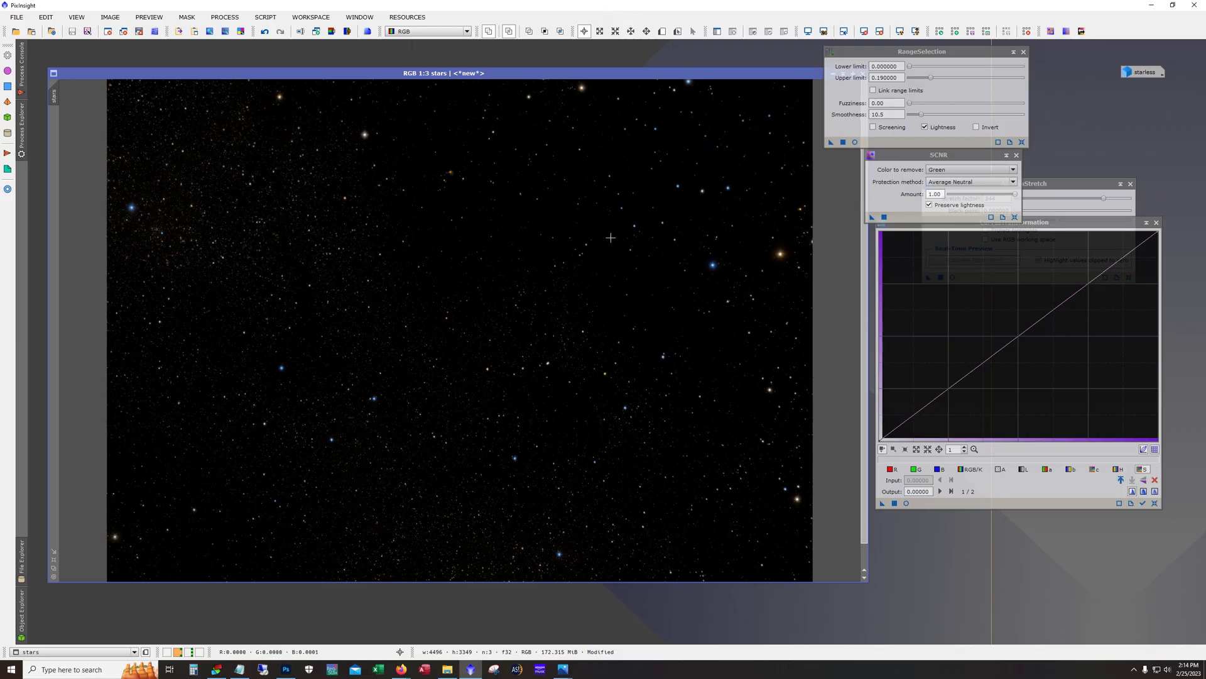
pyautogui.scroll(2, 611, 237)
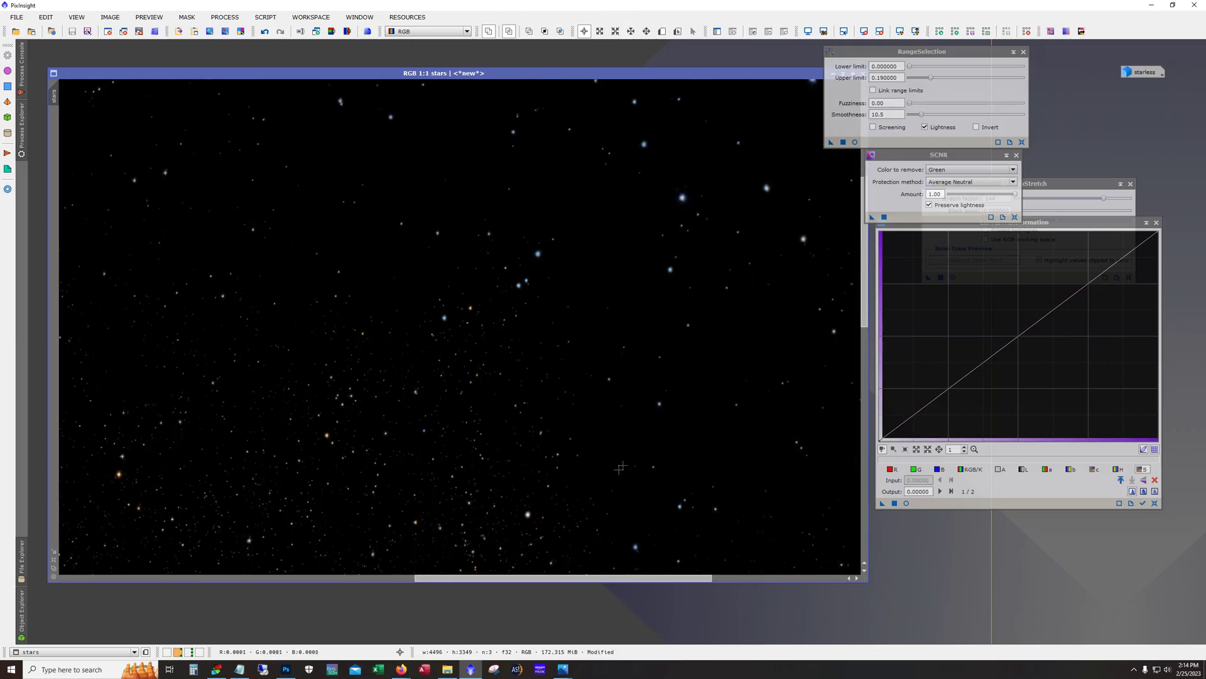
pyautogui.moveTo(559, 576); pyautogui.dragTo(691, 576)
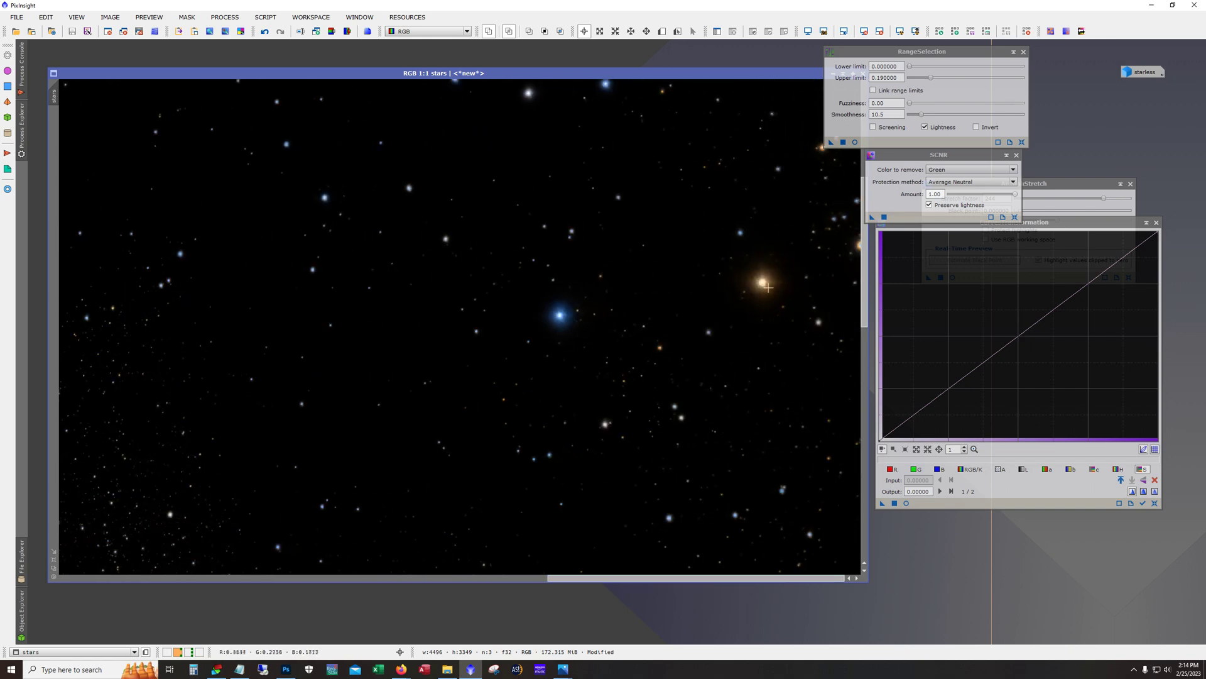
pyautogui.moveTo(865, 317); pyautogui.dragTo(860, 421)
pyautogui.moveTo(737, 576); pyautogui.dragTo(449, 587)
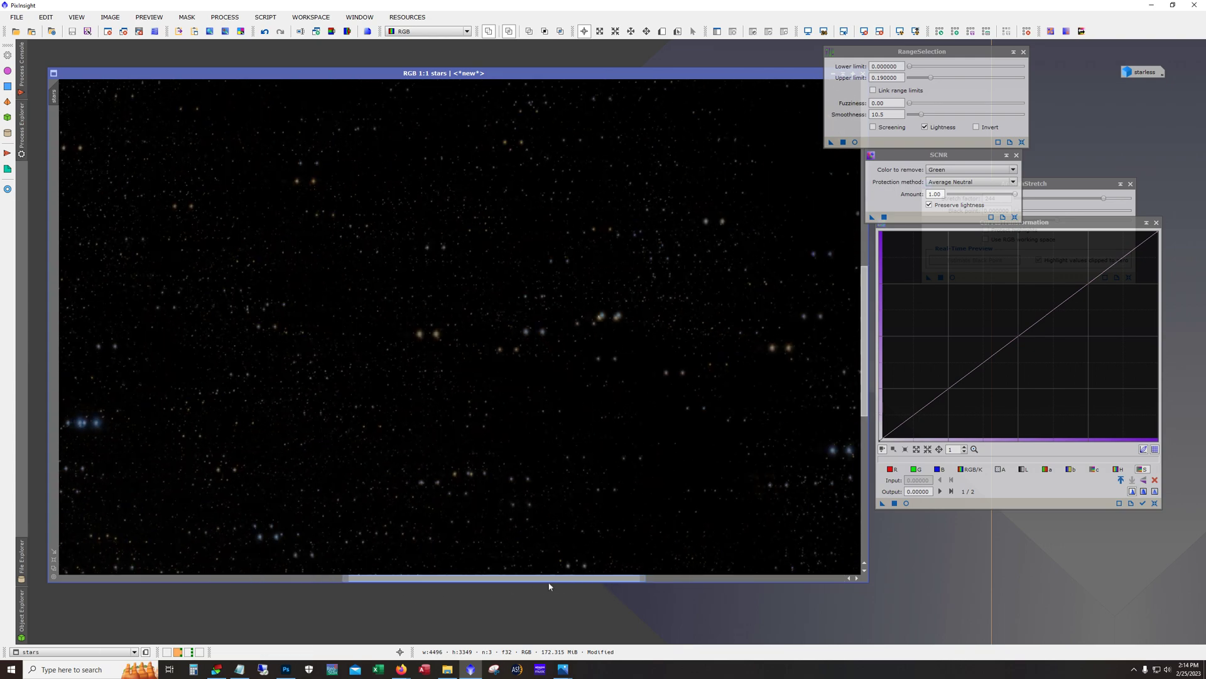
pyautogui.scroll(-2, 559, 403)
pyautogui.scroll(-1, 559, 403)
pyautogui.scroll(1, 559, 402)
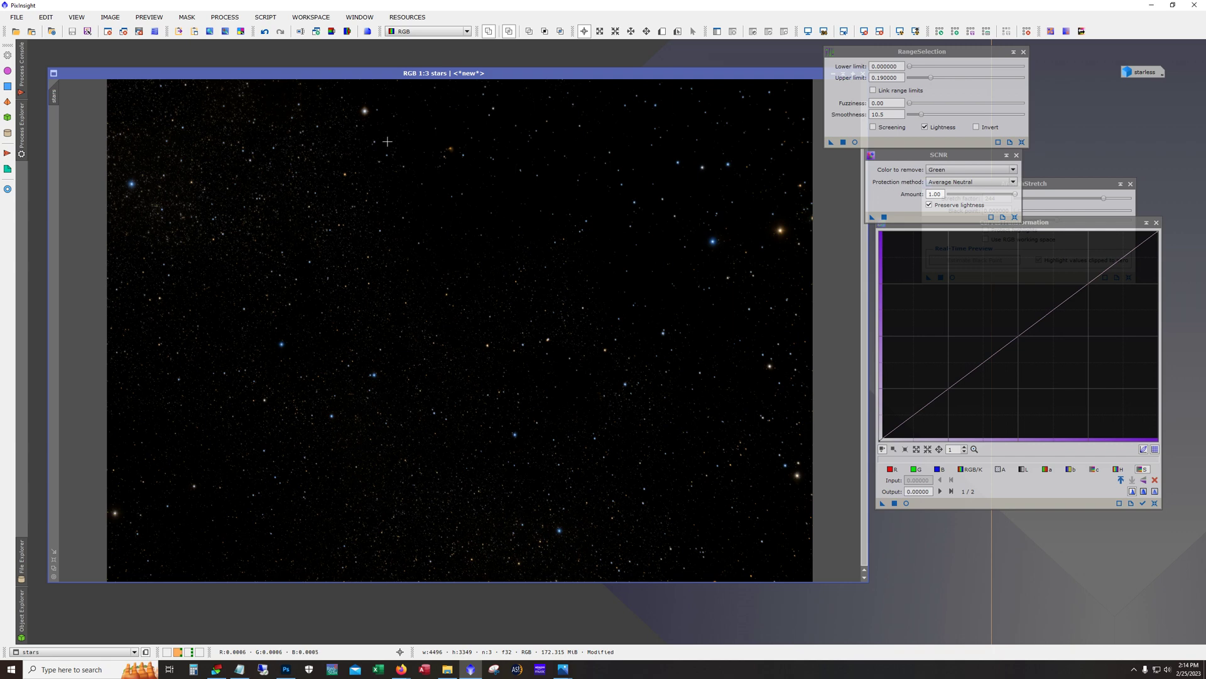
# Step: Run the ColorMask script with Yellow (hues 0–120) on stars to produce stars_cmY
pyautogui.click(265, 17)
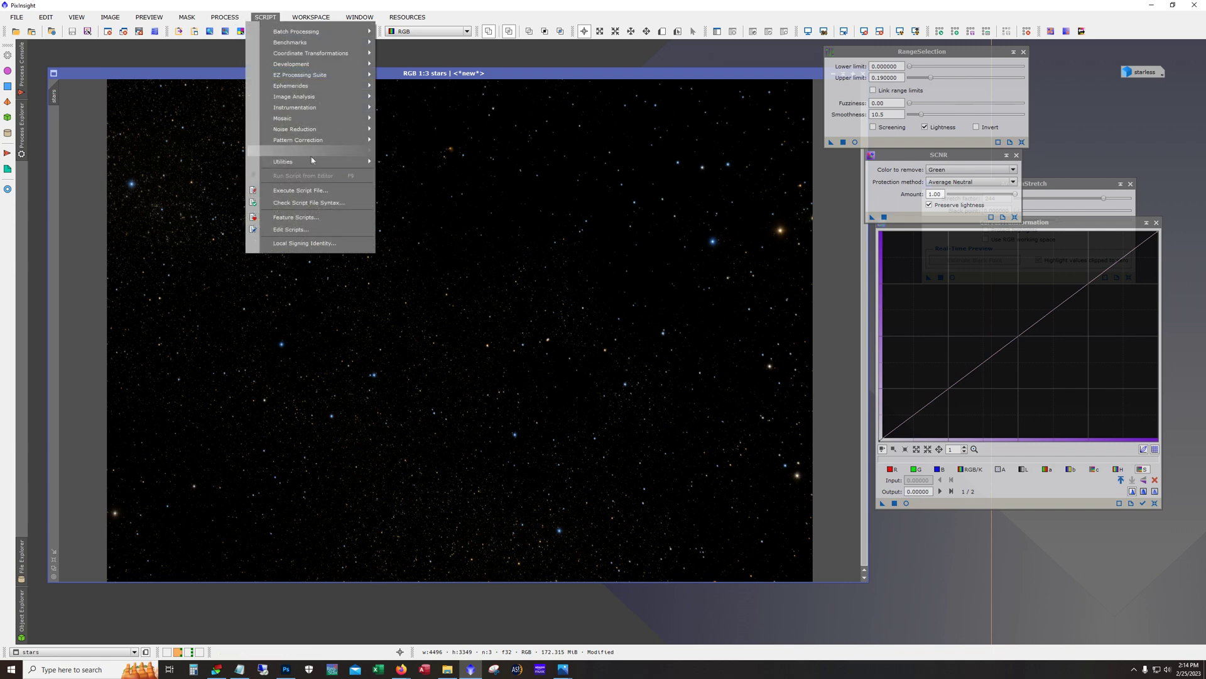
pyautogui.moveTo(311, 161)
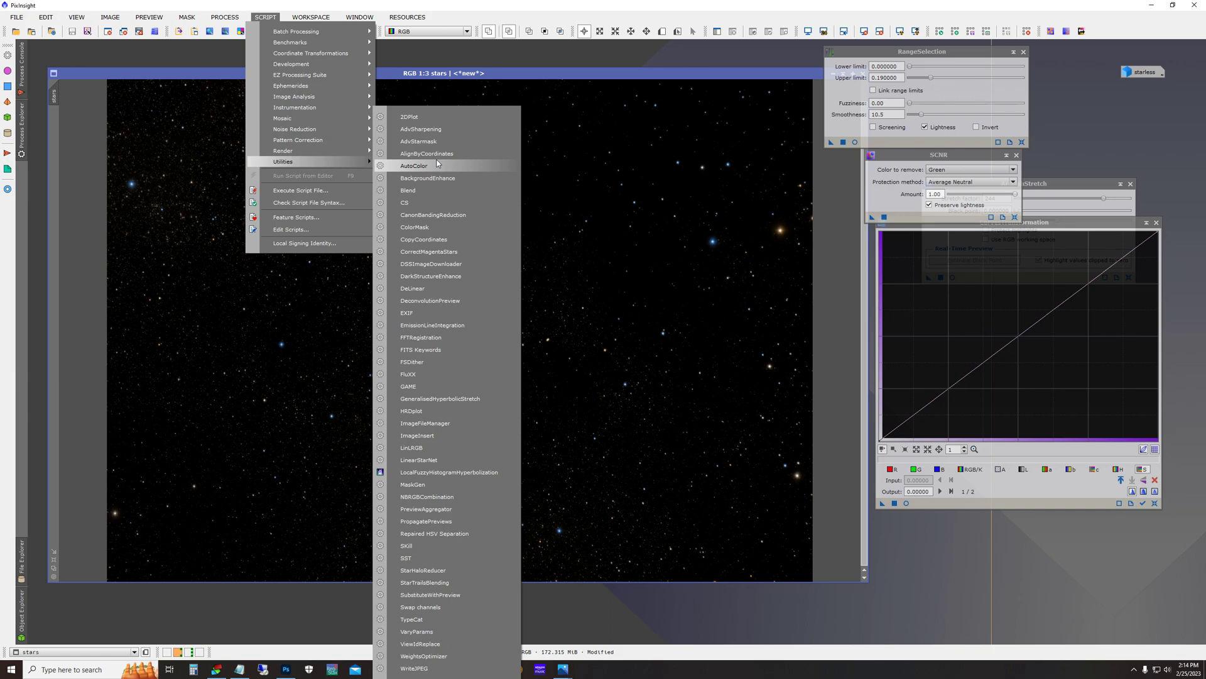
pyautogui.click(434, 226)
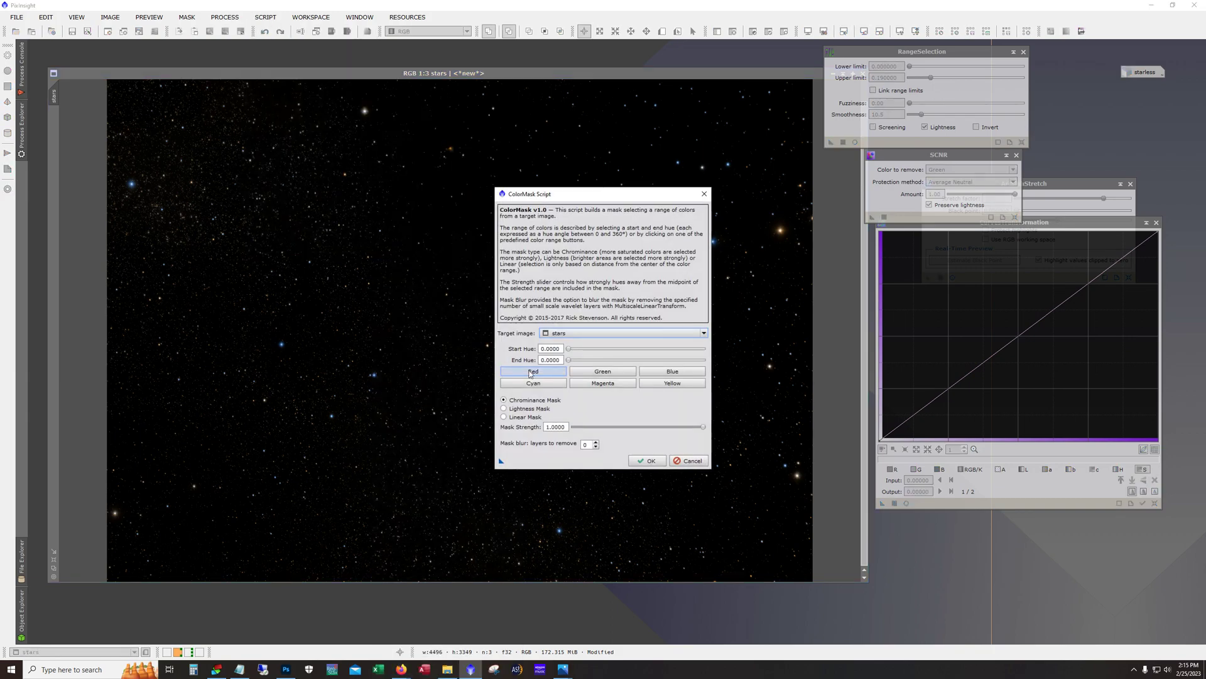
pyautogui.click(672, 382)
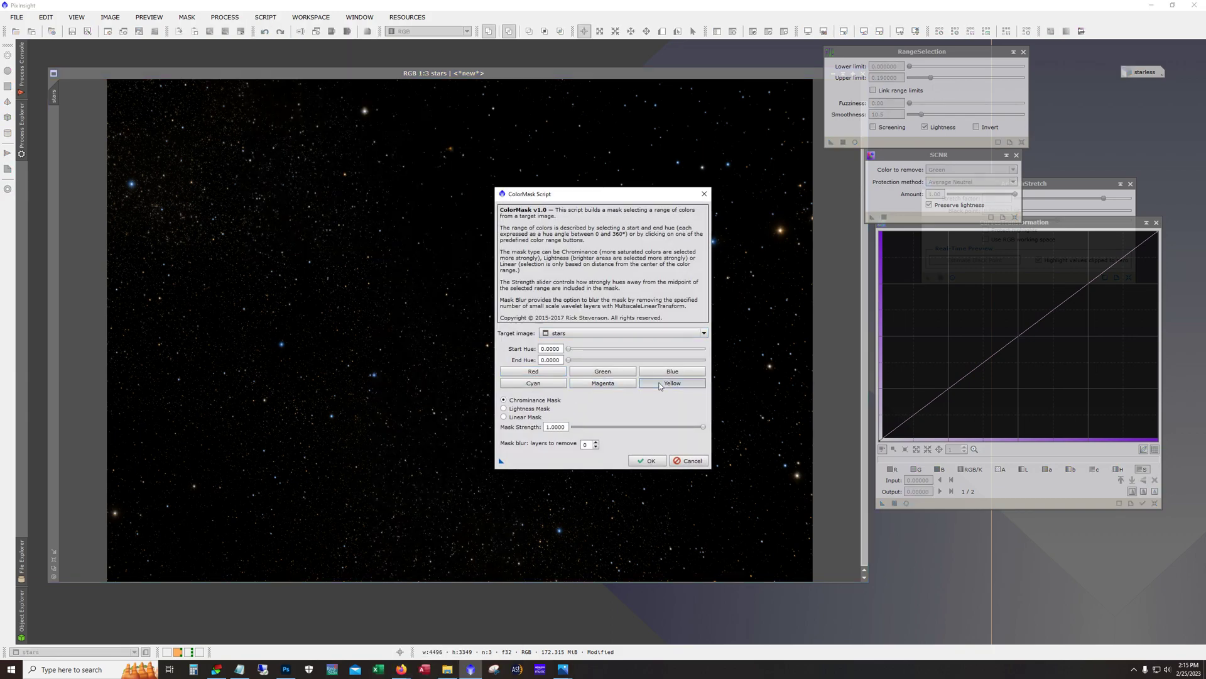
pyautogui.click(644, 463)
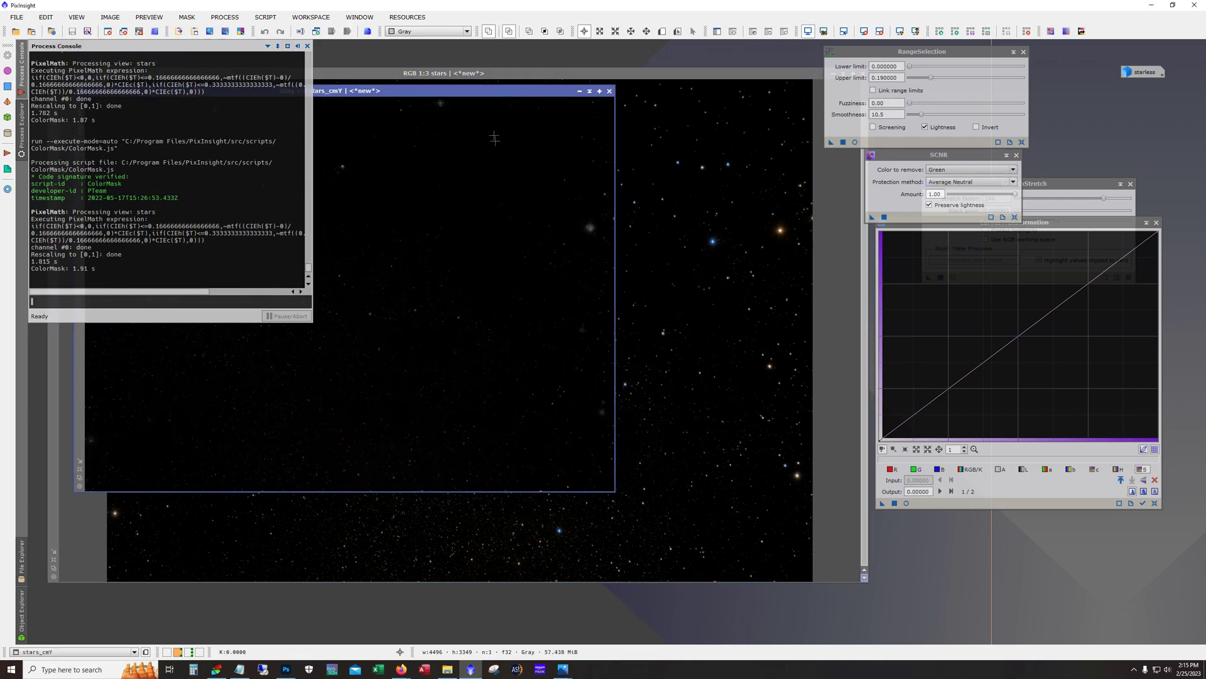
pyautogui.moveTo(481, 90); pyautogui.dragTo(498, 125)
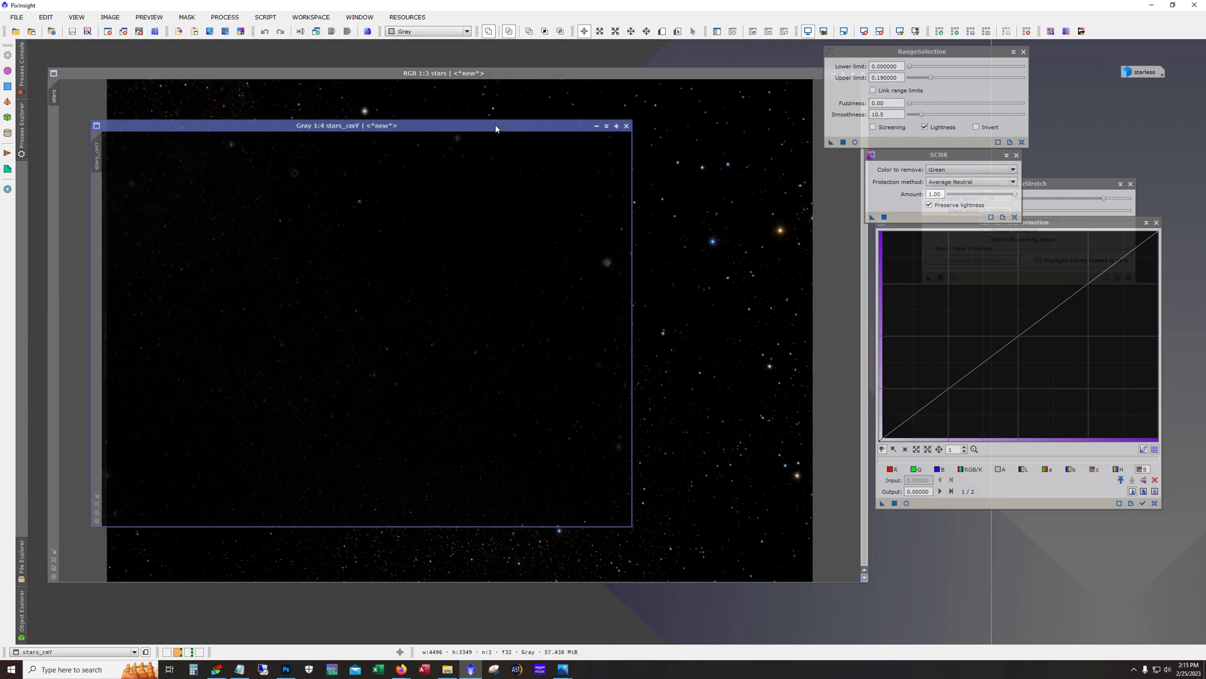
pyautogui.click(720, 252)
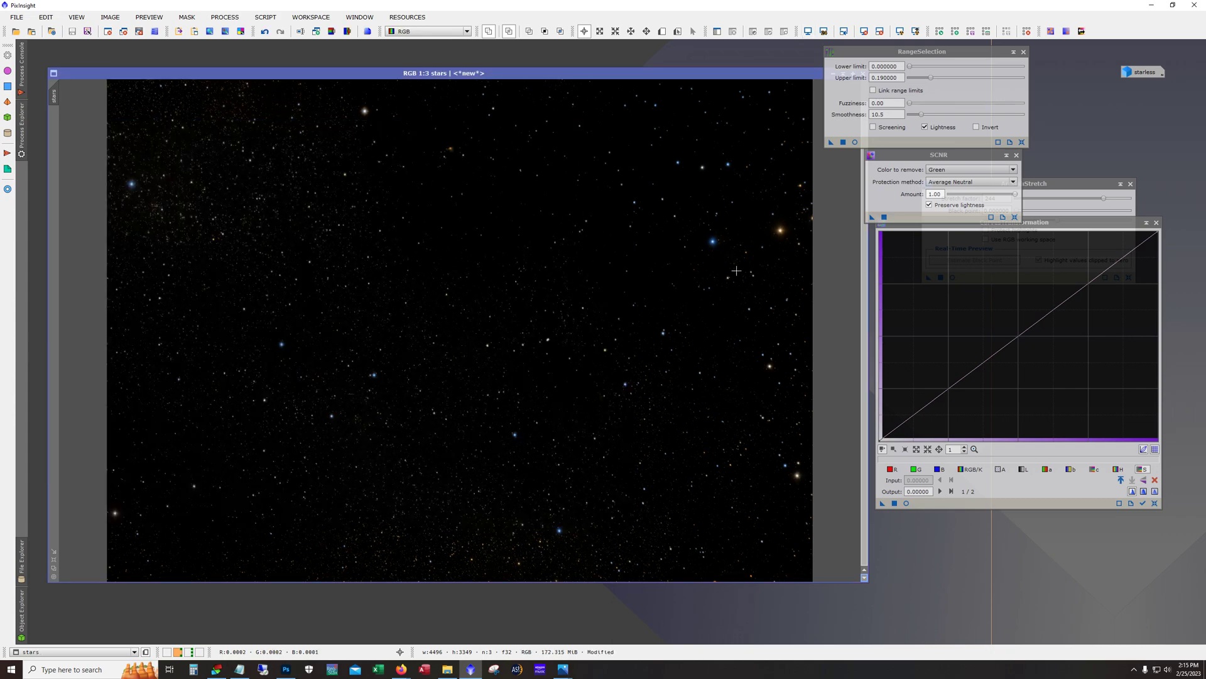
# Step: Invert the stars image, apply stars_cmY as its mask, and iconize the mask window
pyautogui.hotkey('ctrl', 'i')
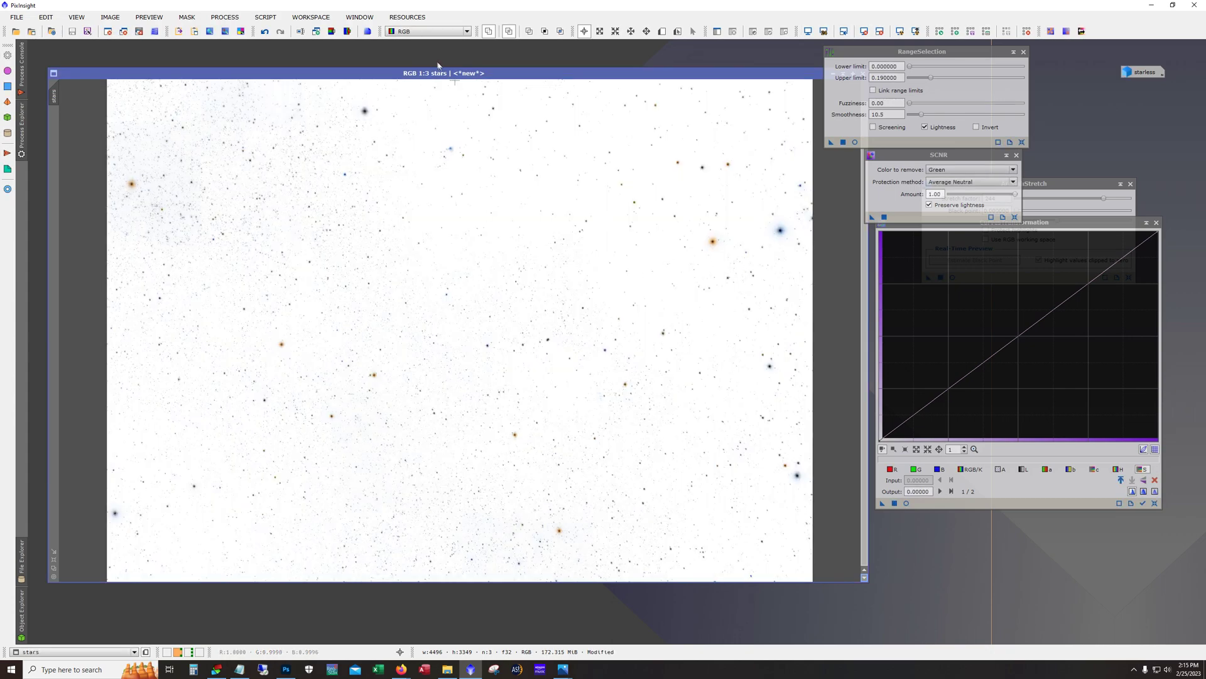
pyautogui.moveTo(402, 73); pyautogui.dragTo(524, 79)
pyautogui.click(154, 166)
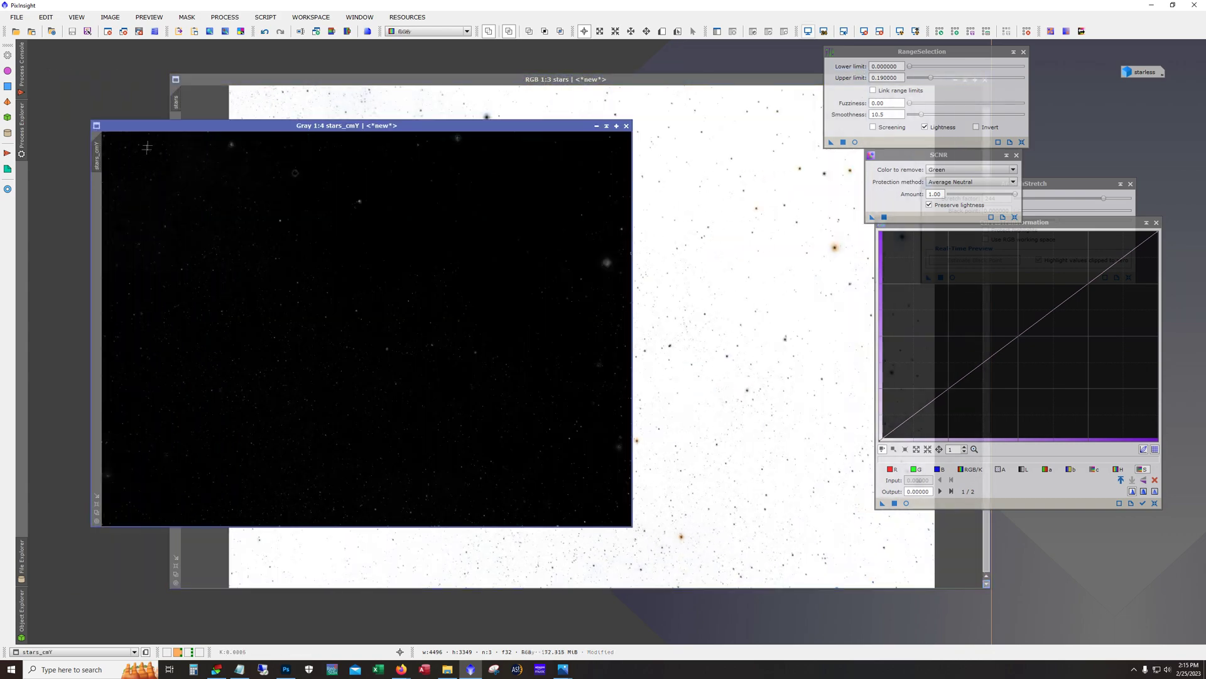
pyautogui.moveTo(94, 153); pyautogui.dragTo(176, 100)
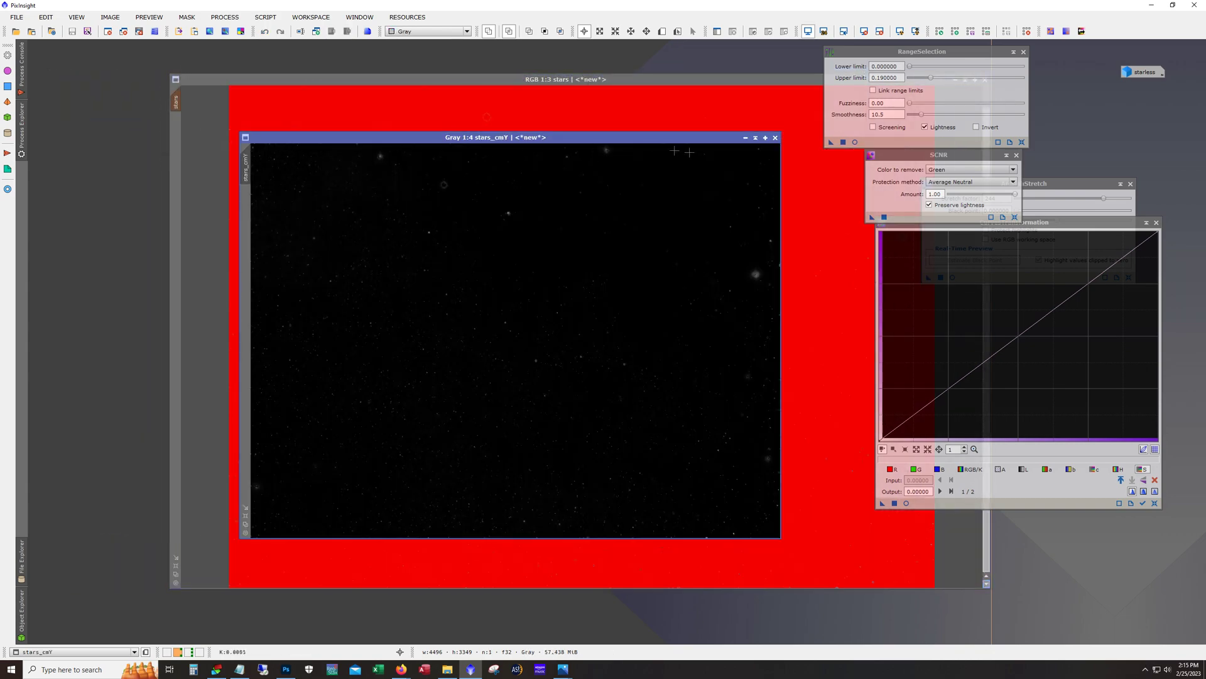
pyautogui.click(746, 137)
pyautogui.moveTo(529, 343); pyautogui.dragTo(98, 237)
# Step: Hide the mask overlay, inspect the masked stars, and select the blue curve channel
pyautogui.click(190, 19)
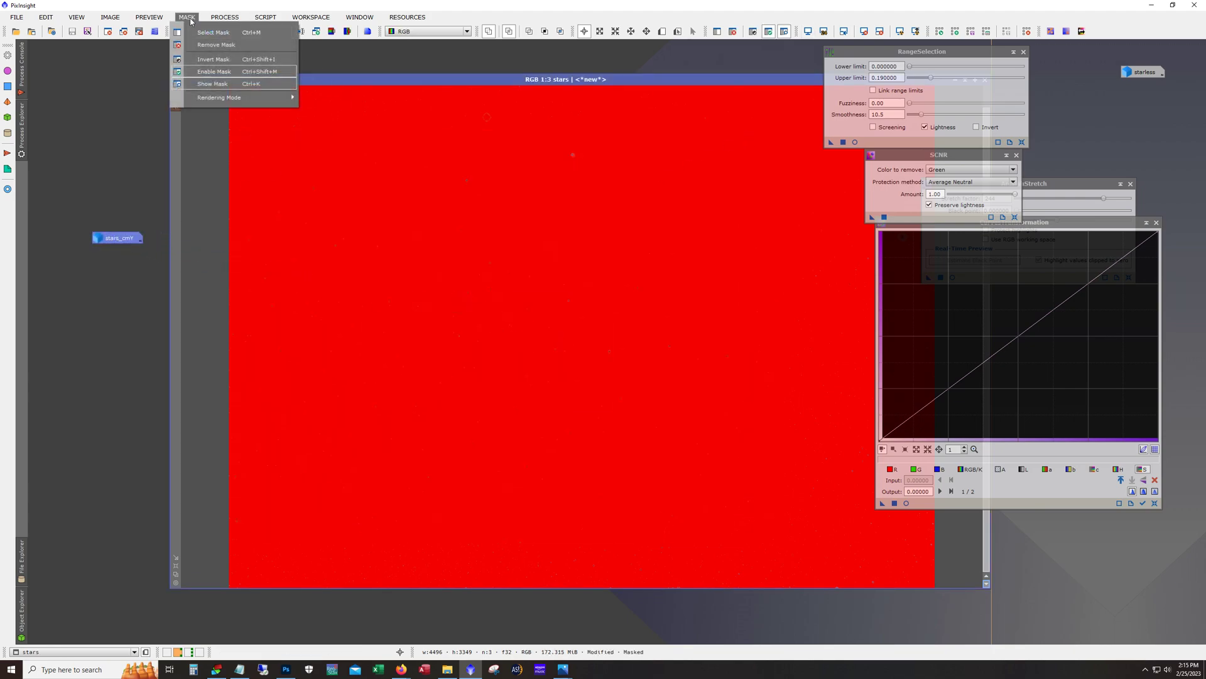
pyautogui.click(201, 59)
pyautogui.scroll(2, 346, 189)
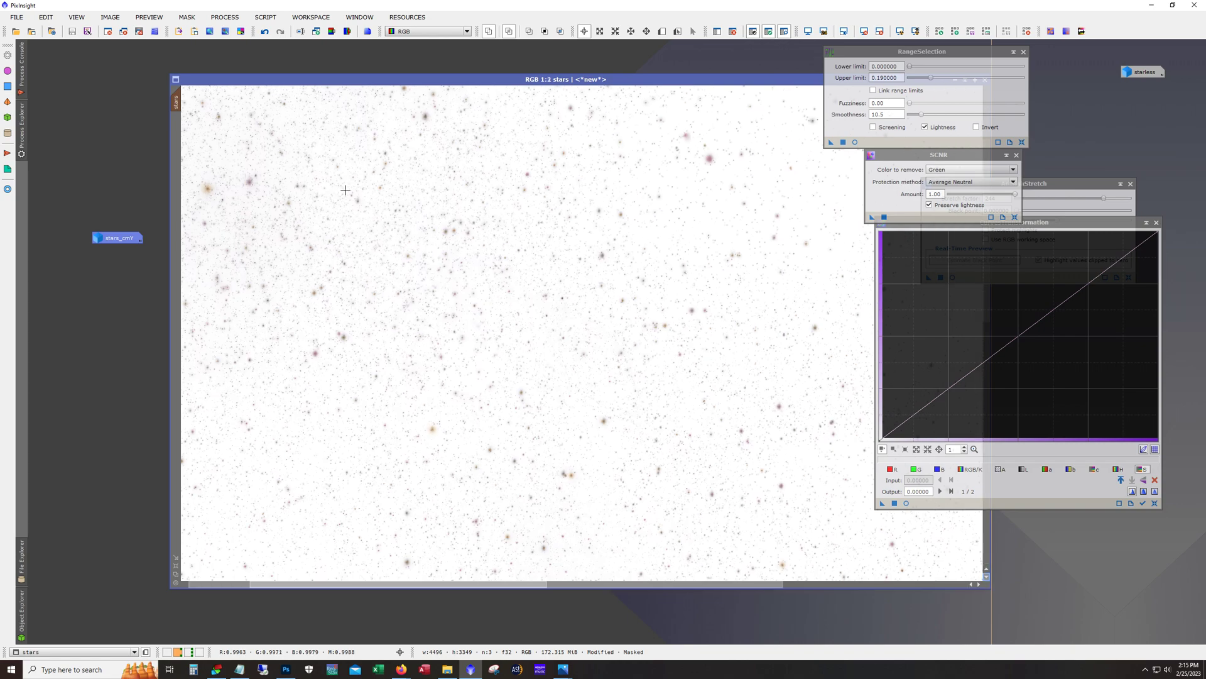
pyautogui.scroll(1, 272, 223)
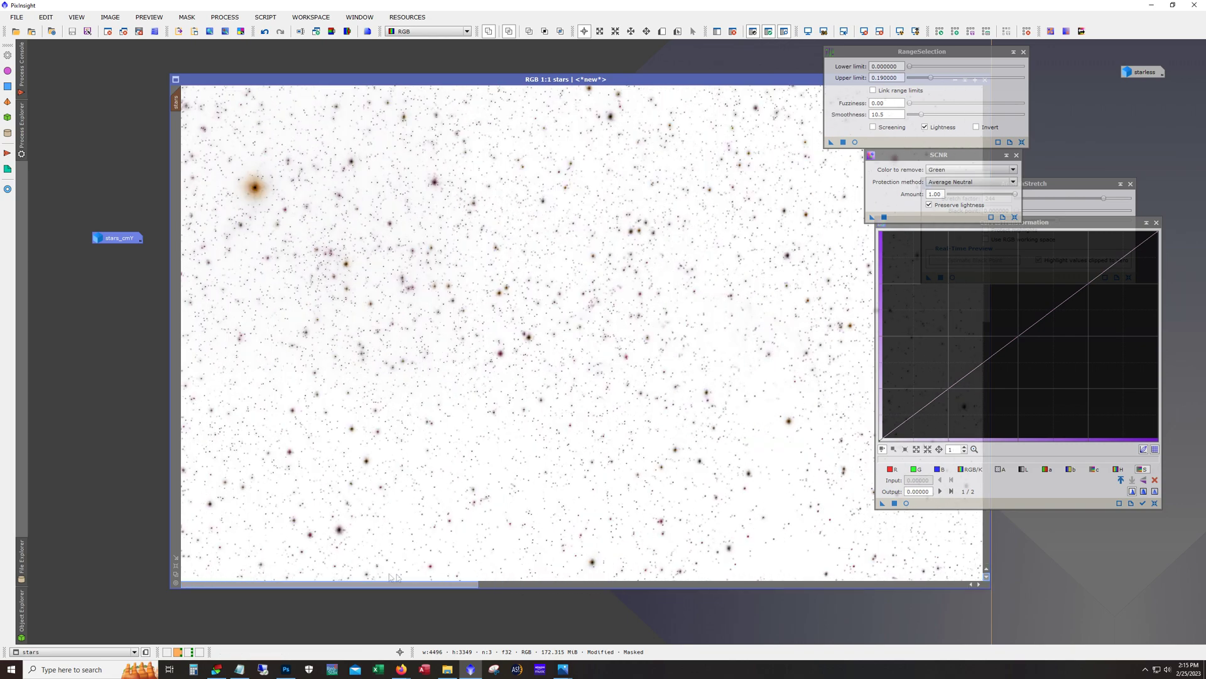
pyautogui.scroll(1, 396, 402)
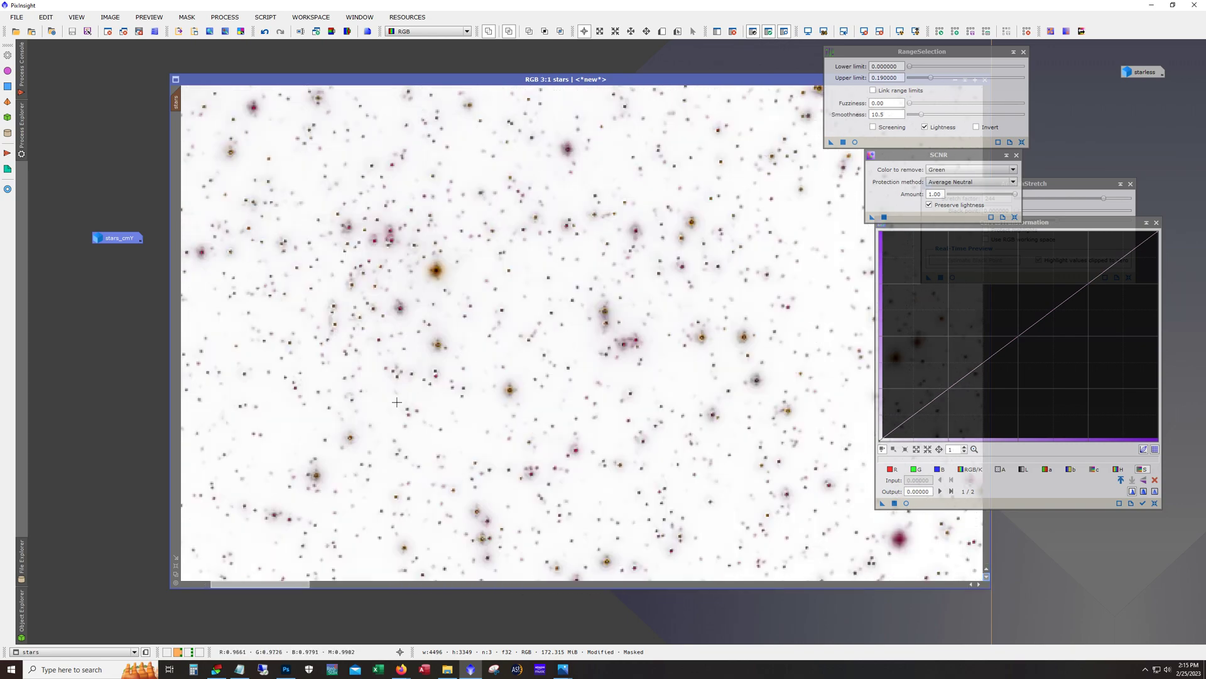
pyautogui.scroll(-1, 399, 399)
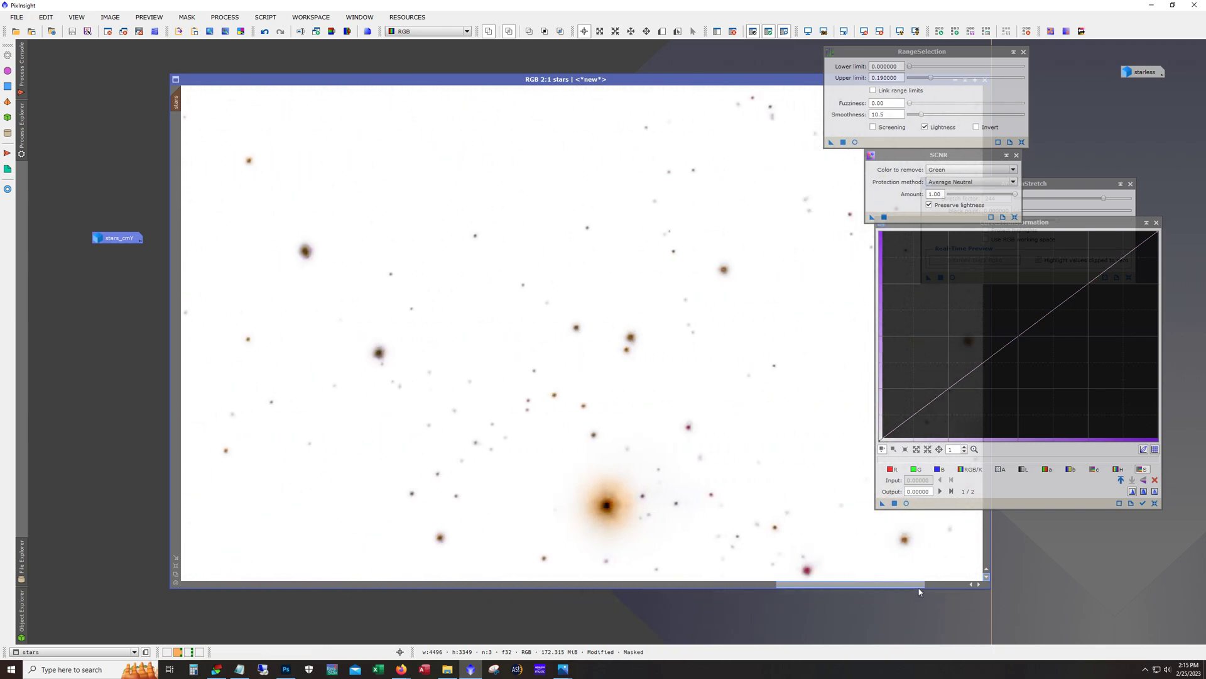
pyautogui.scroll(-5, 218, 157)
pyautogui.scroll(1, 218, 157)
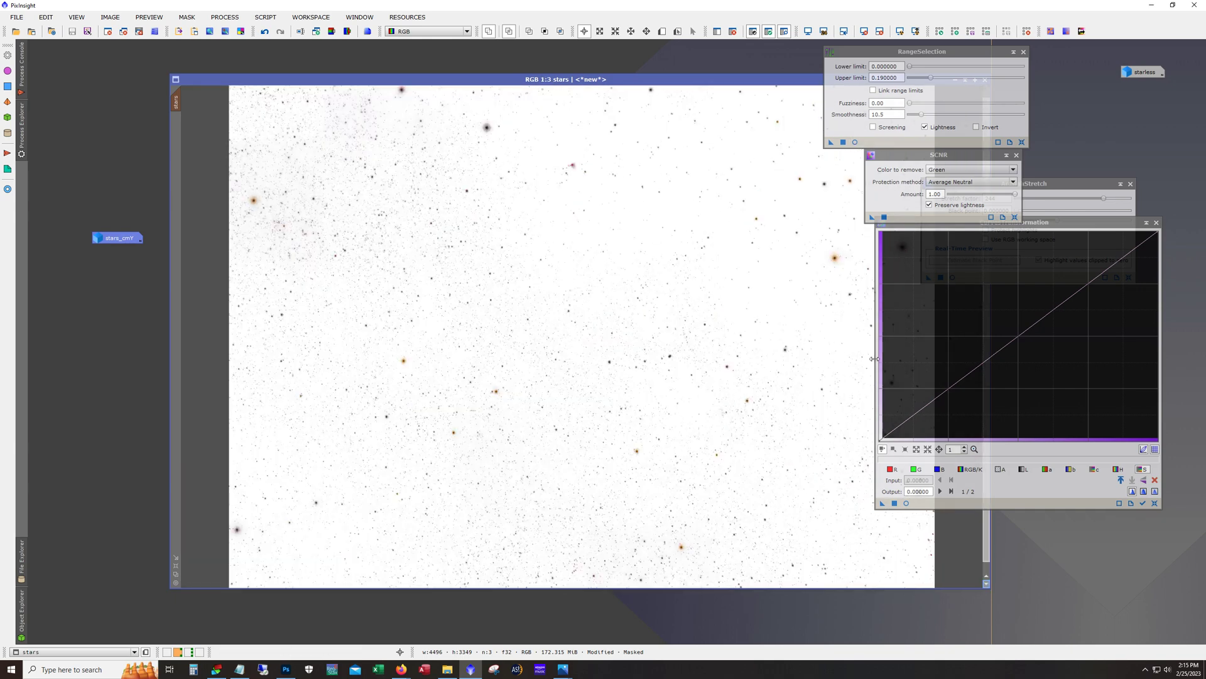
pyautogui.click(940, 468)
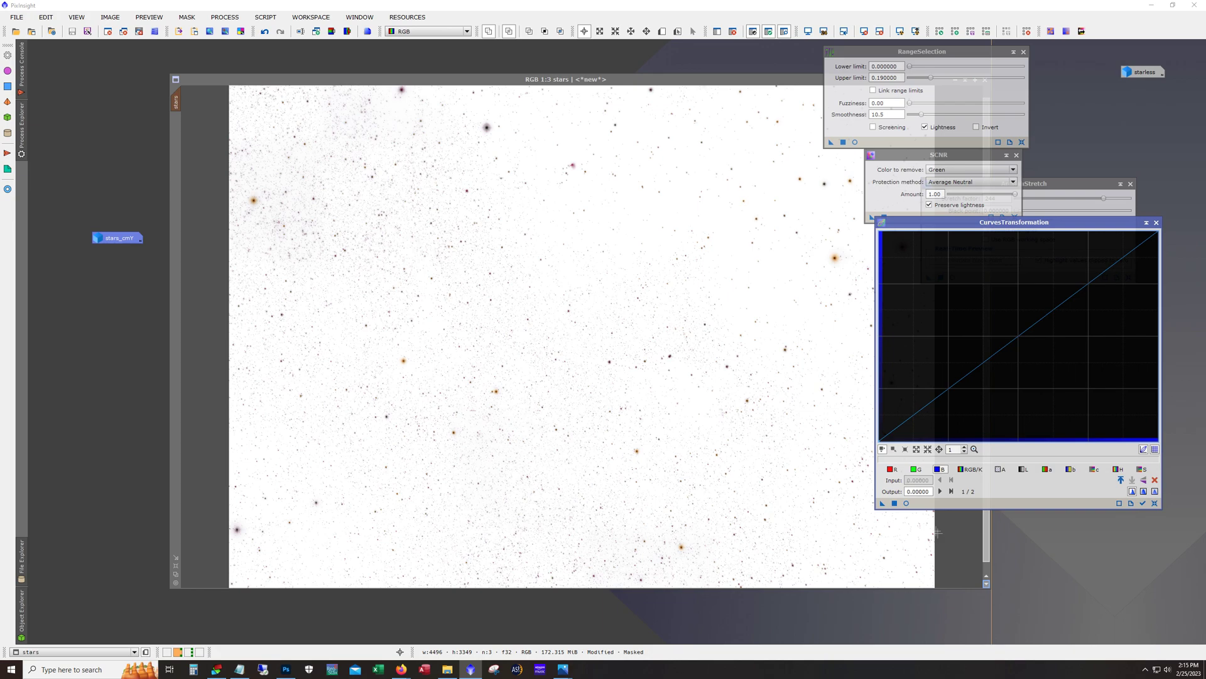
# Step: Raise the blue curve point (0.43845 to 0.56502), apply it to stars, then remove the mask
pyautogui.click(906, 503)
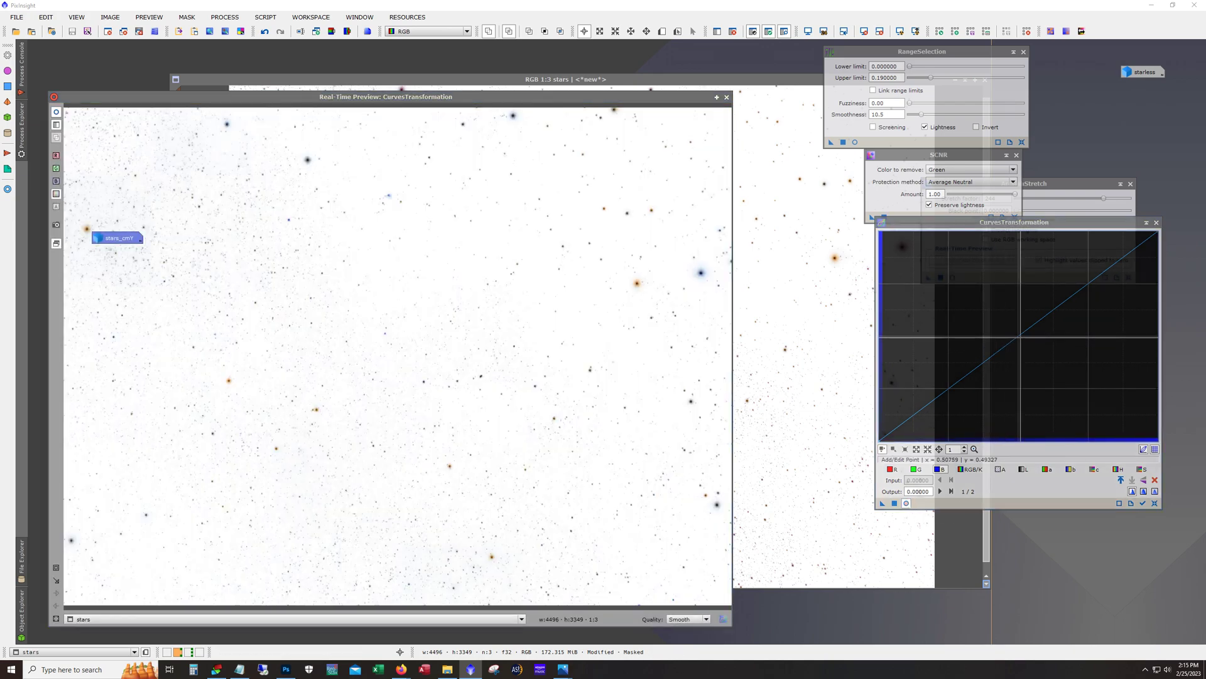
pyautogui.moveTo(1020, 337); pyautogui.dragTo(1001, 322)
pyautogui.click(895, 503)
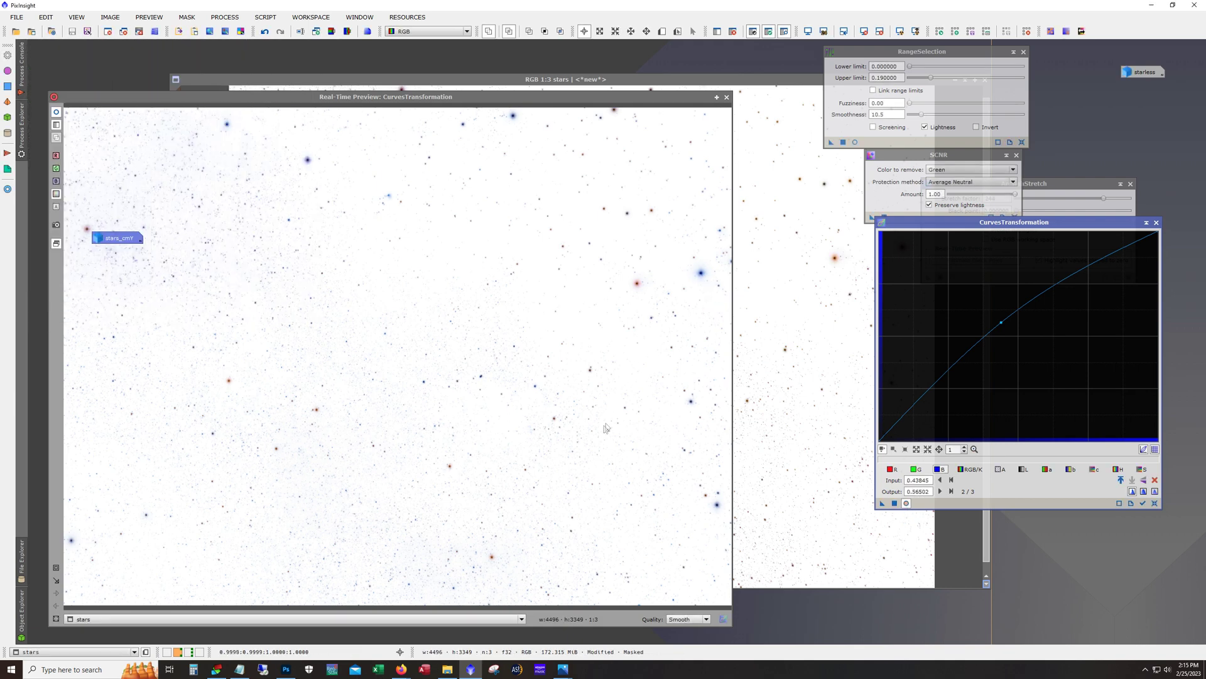
pyautogui.click(727, 98)
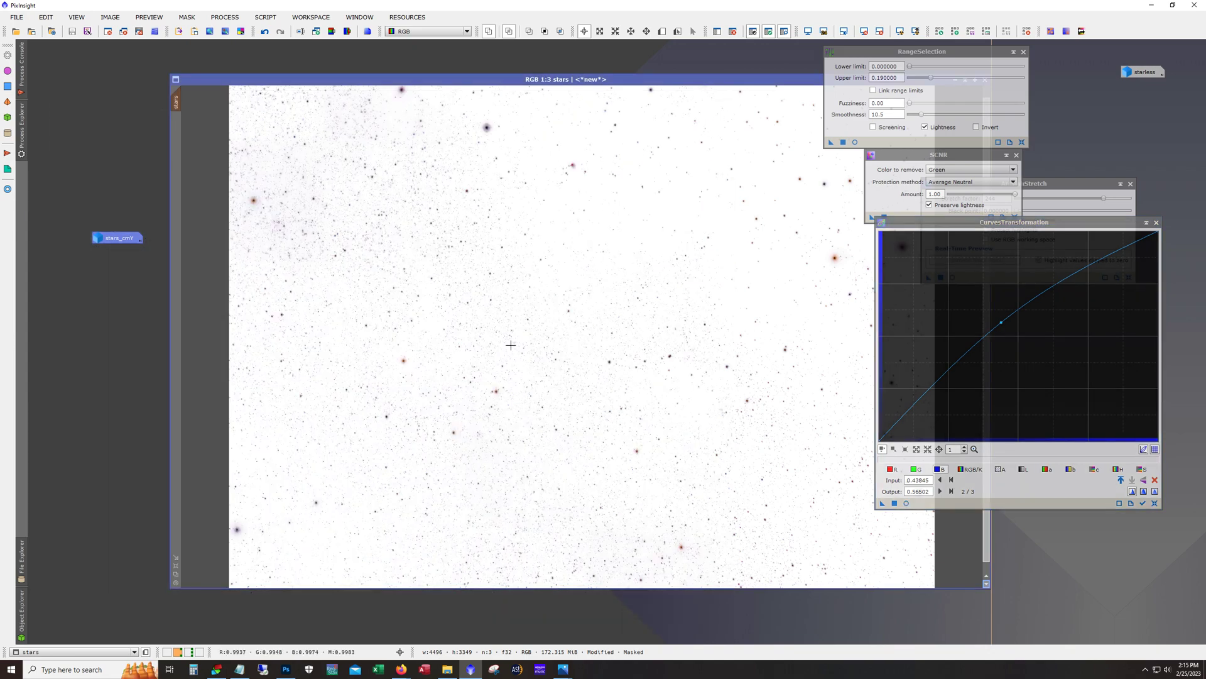
pyautogui.click(733, 31)
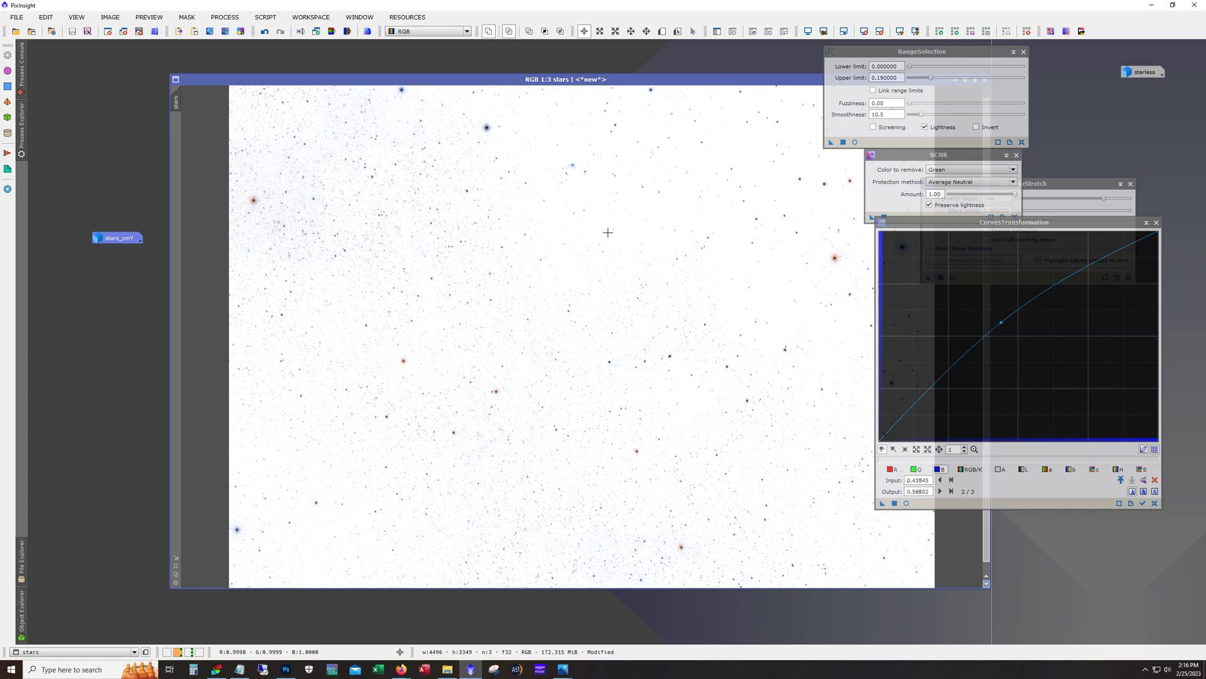
# Step: Revert the stars inversion and compare star colours zoomed in using undo and redo
pyautogui.hotkey('ctrl', 'i')
pyautogui.scroll(3, 590, 246)
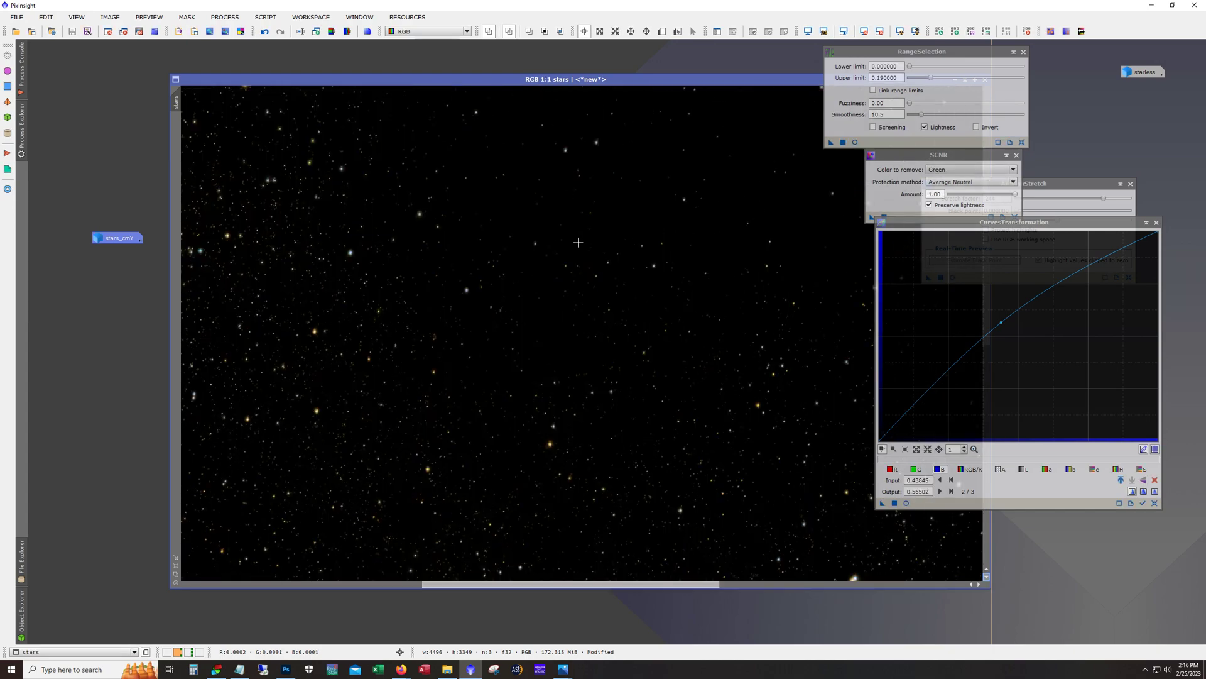
pyautogui.moveTo(538, 583); pyautogui.dragTo(859, 583)
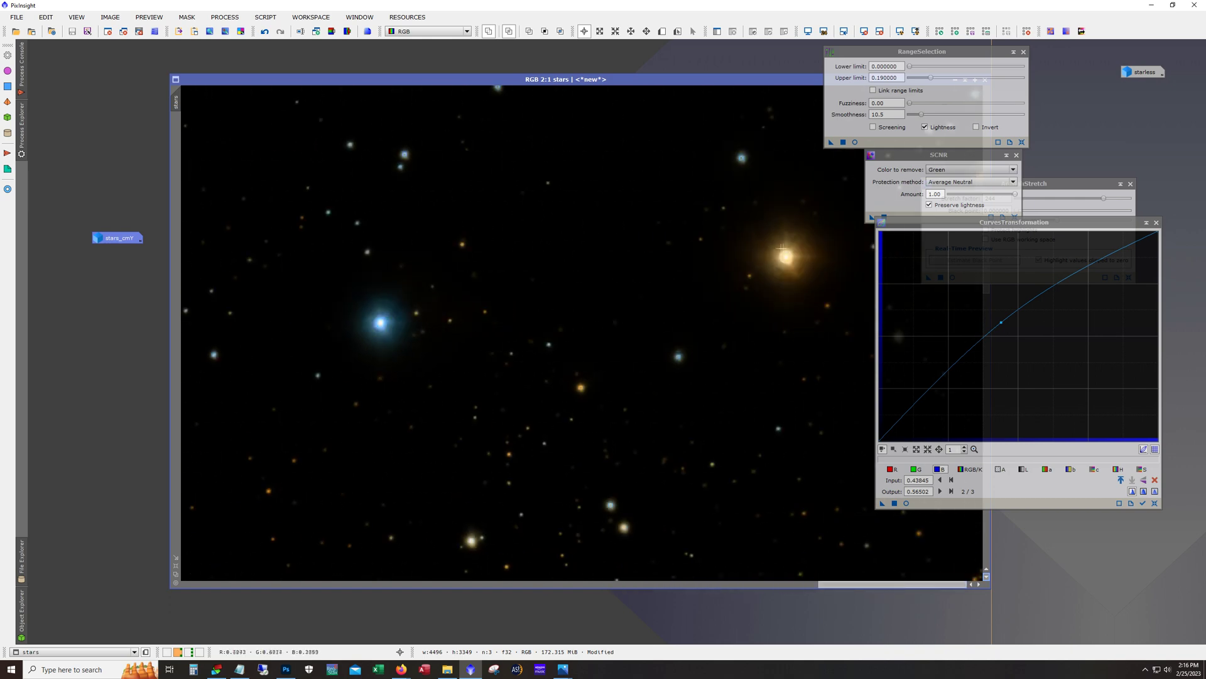
pyautogui.scroll(1, 798, 262)
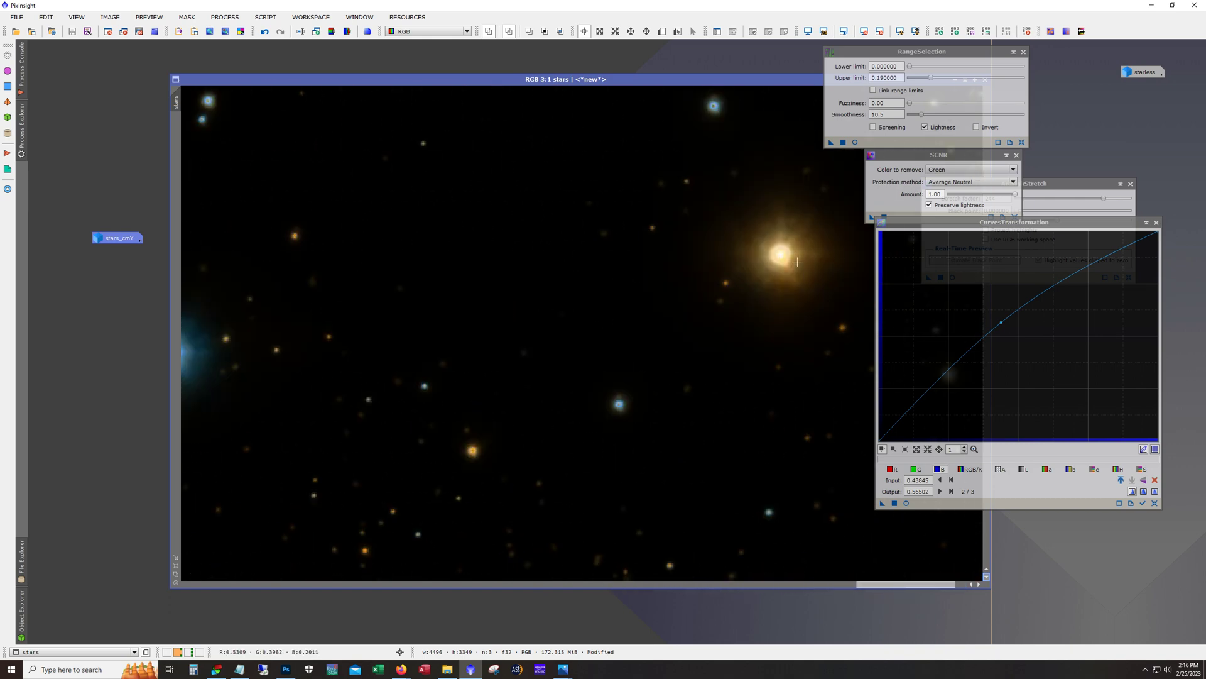
pyautogui.scroll(-1, 797, 262)
pyautogui.moveTo(685, 583); pyautogui.dragTo(880, 587)
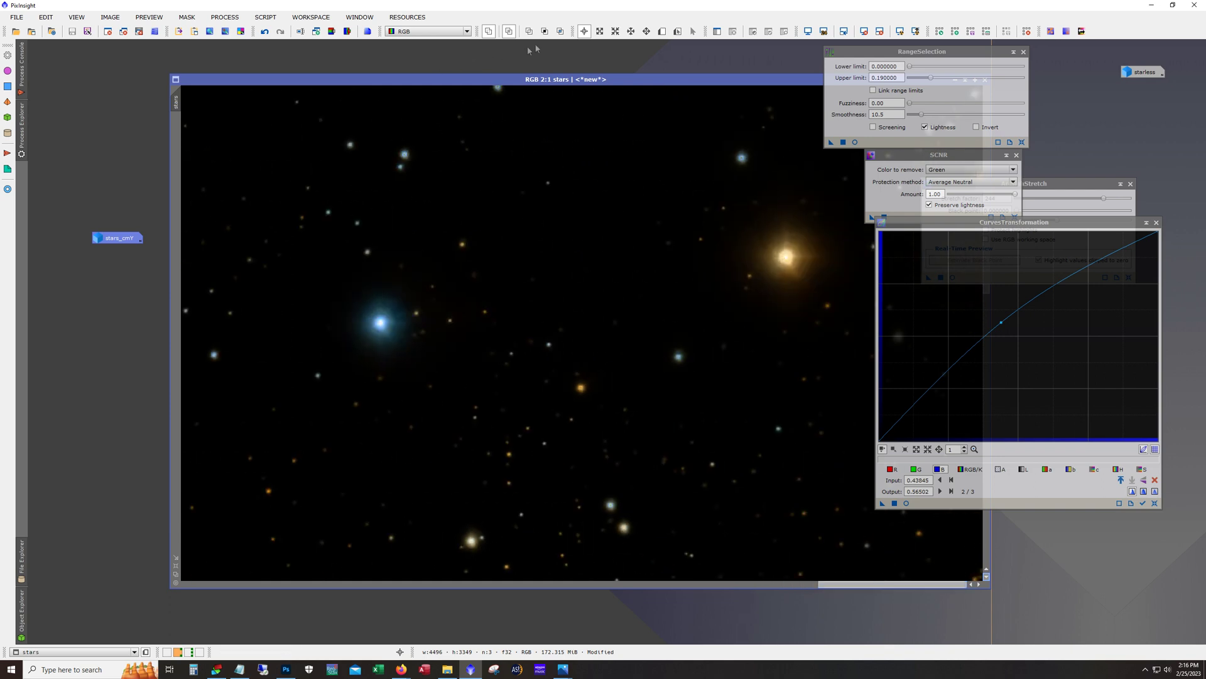
pyautogui.click(264, 31)
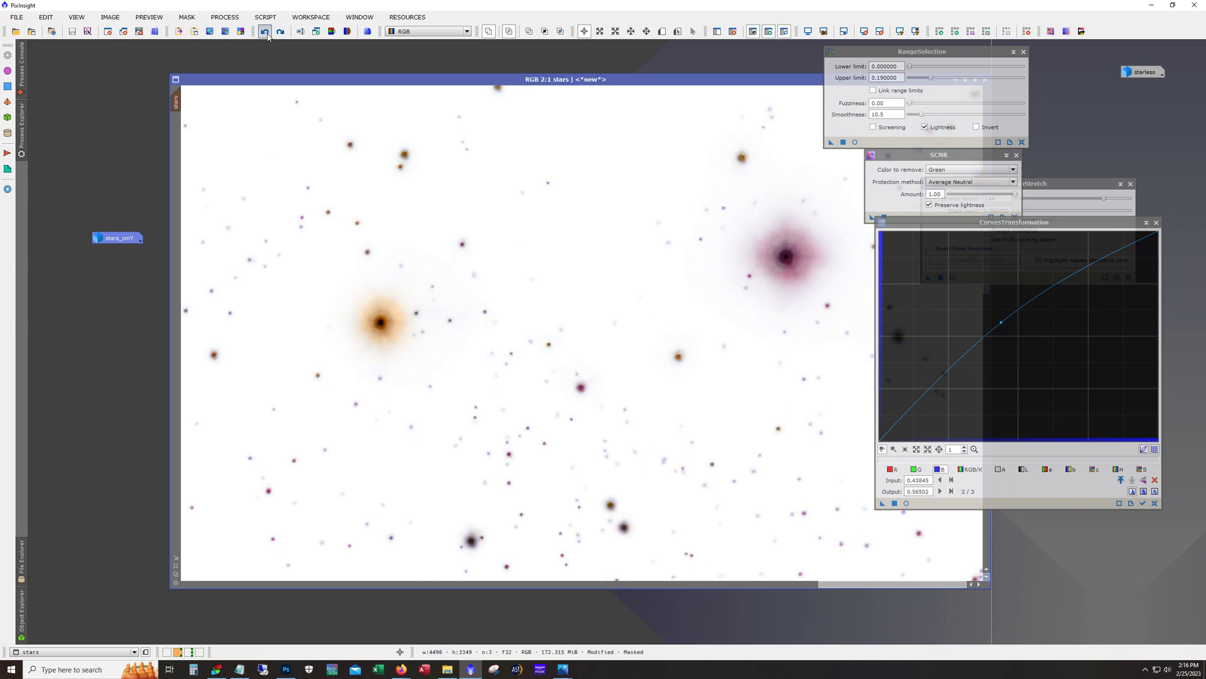
pyautogui.click(268, 35)
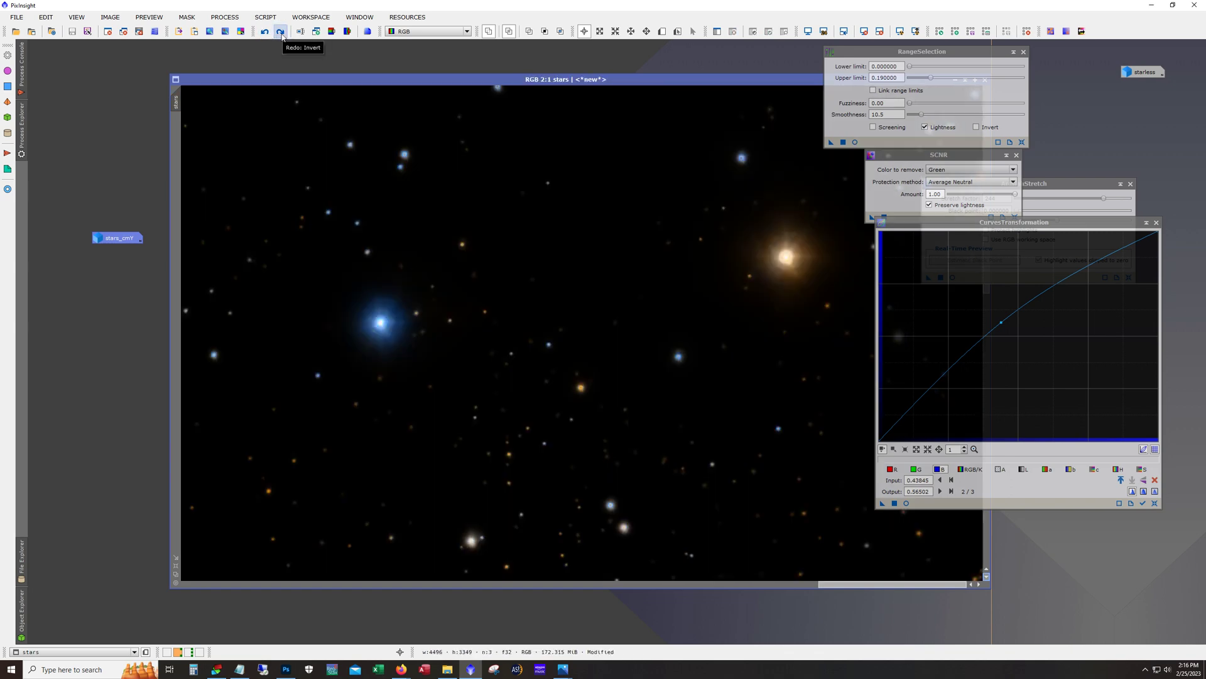
pyautogui.click(281, 32)
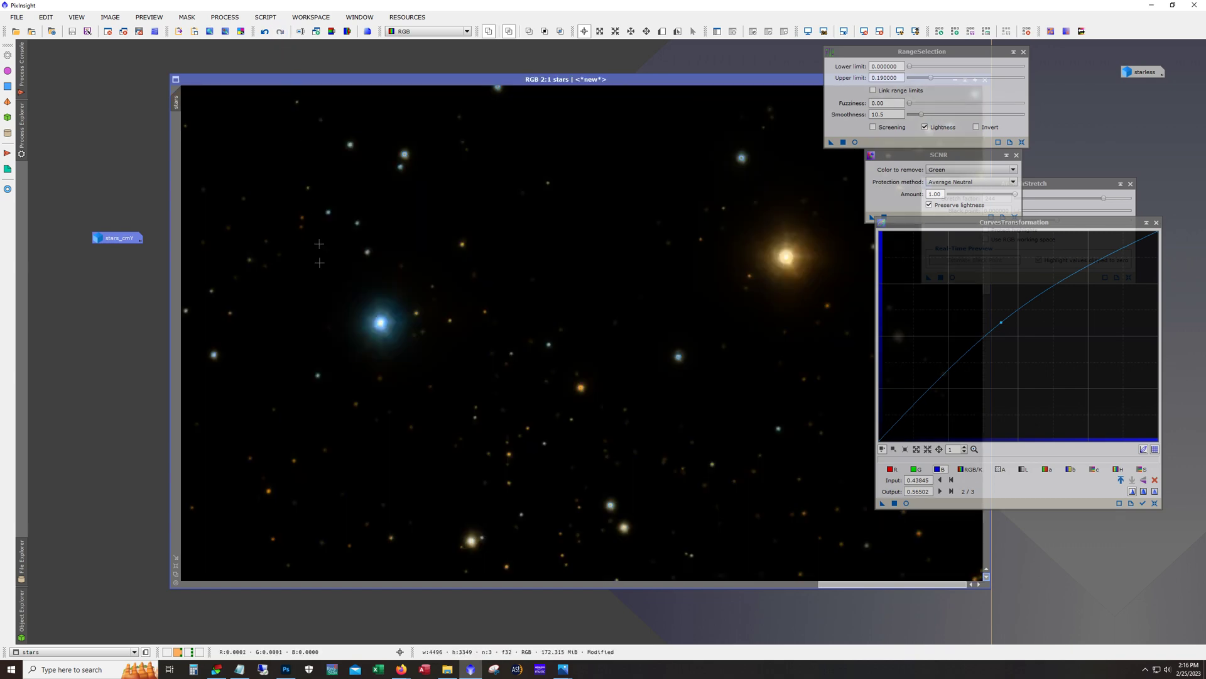
pyautogui.scroll(-3, 487, 392)
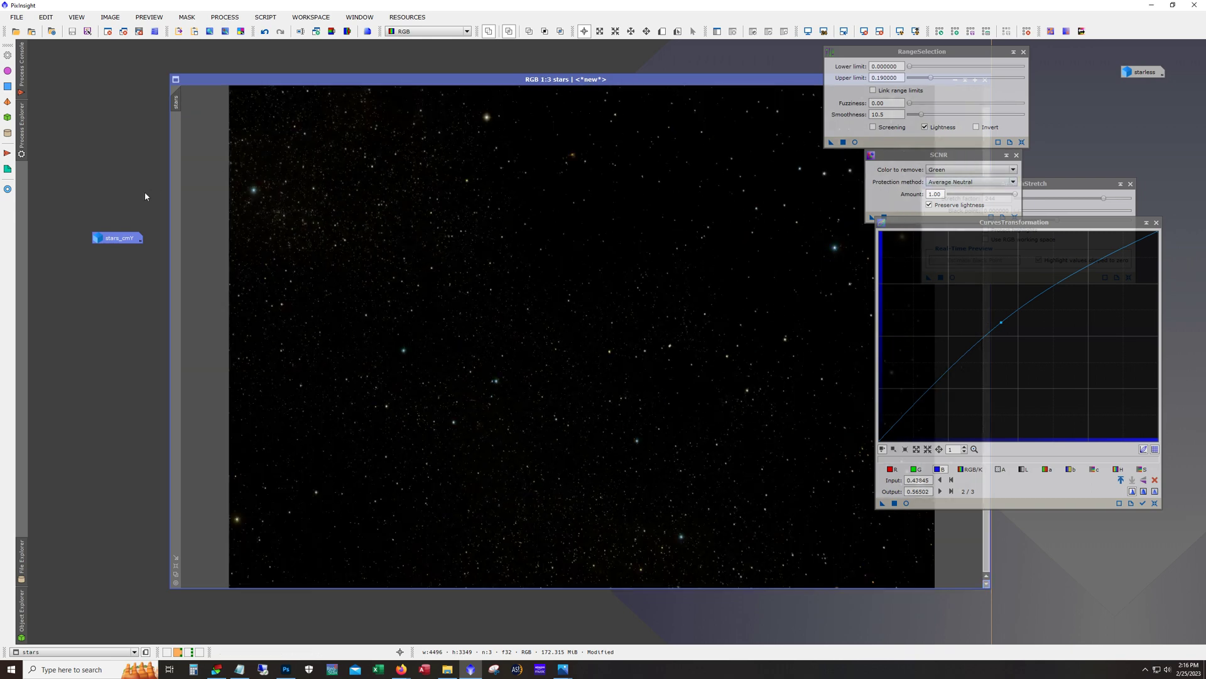
# Step: Reapply stars_cmY as the mask on the non-inverted stars image with its overlay hidden
pyautogui.doubleClick(125, 238)
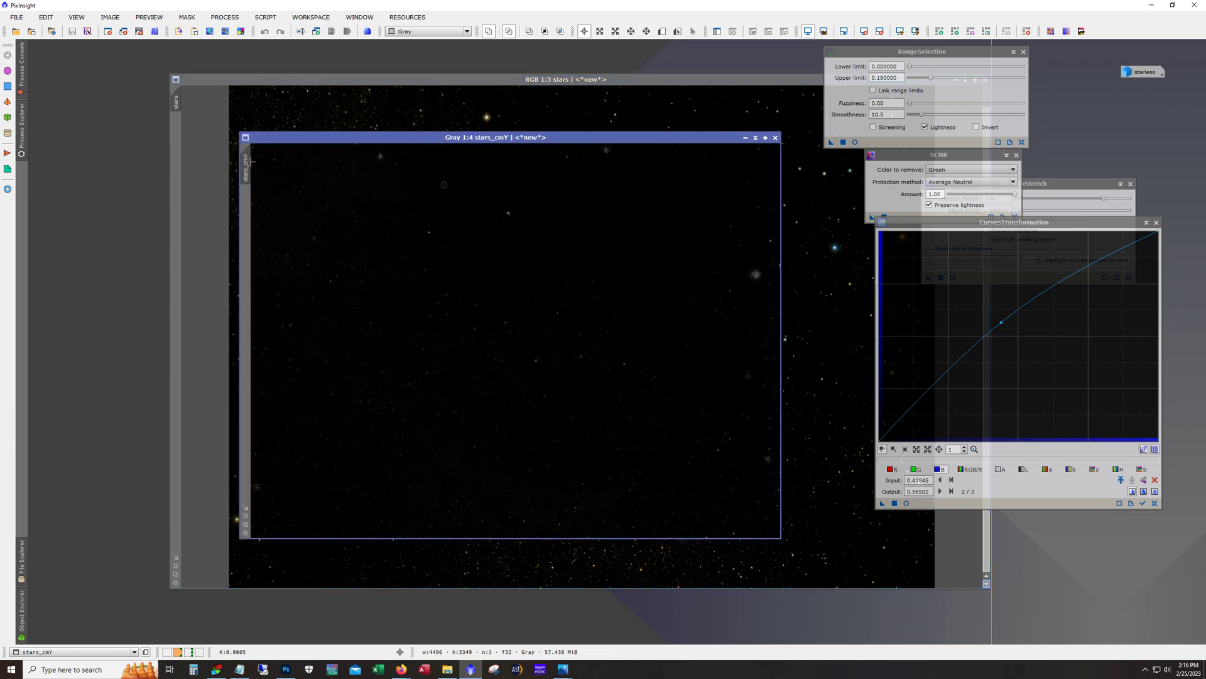
pyautogui.moveTo(252, 165); pyautogui.dragTo(180, 156)
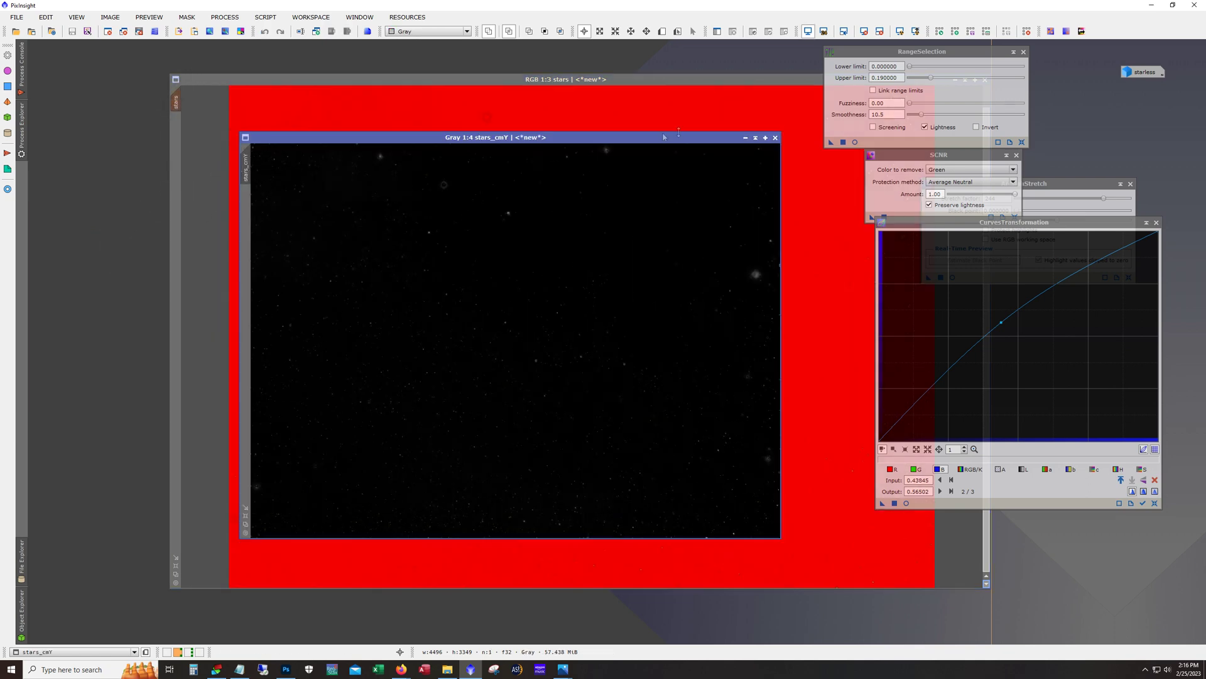
pyautogui.click(745, 137)
pyautogui.click(188, 17)
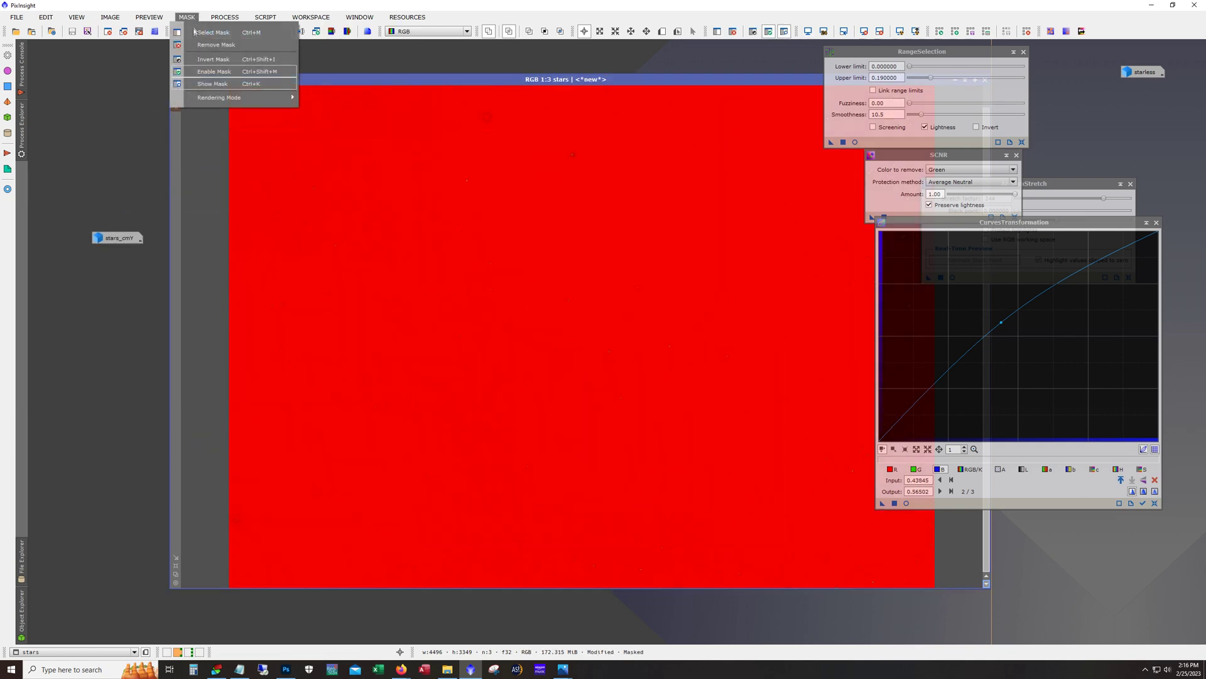
pyautogui.click(205, 62)
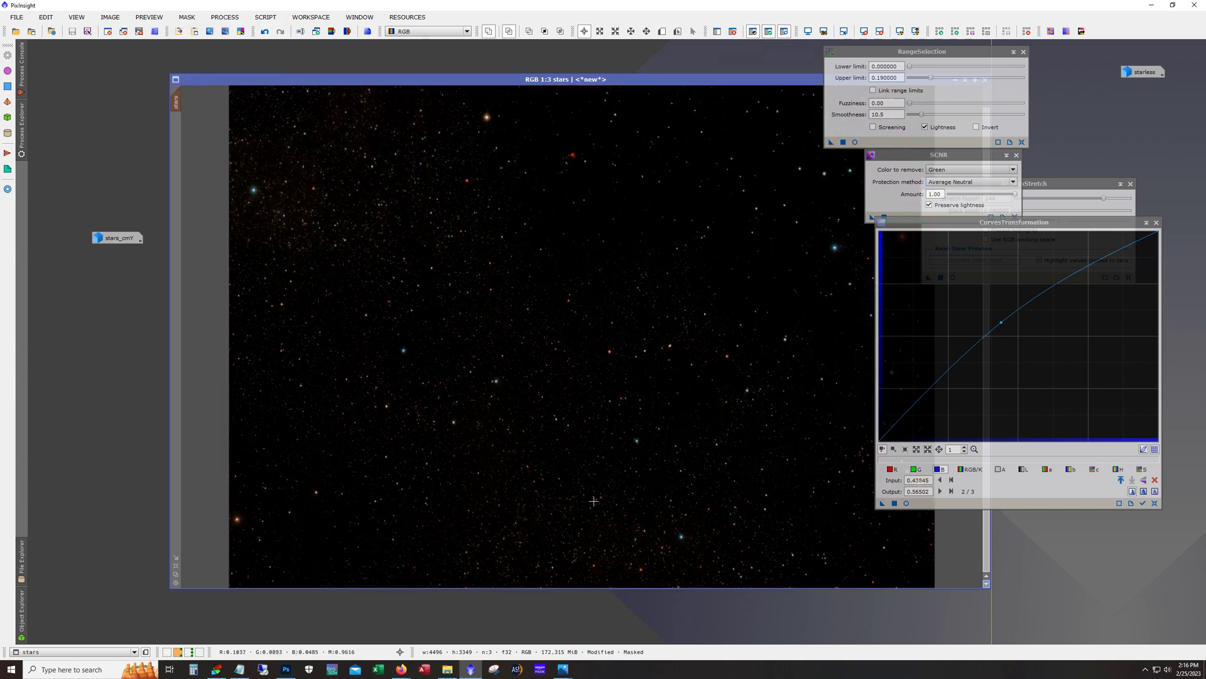
pyautogui.scroll(3, 585, 226)
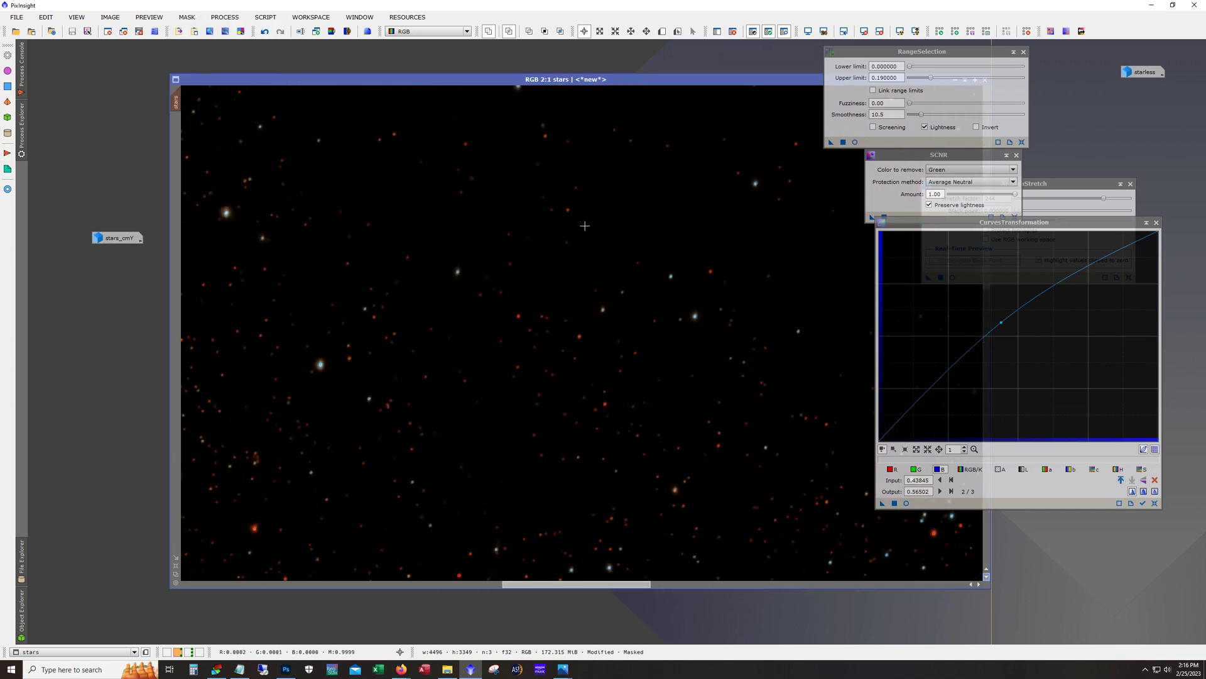
pyautogui.moveTo(576, 583); pyautogui.dragTo(875, 584)
# Step: Apply SCNR green removal at Amount 0.55 to the masked stars image
pyautogui.scroll(-3, 538, 327)
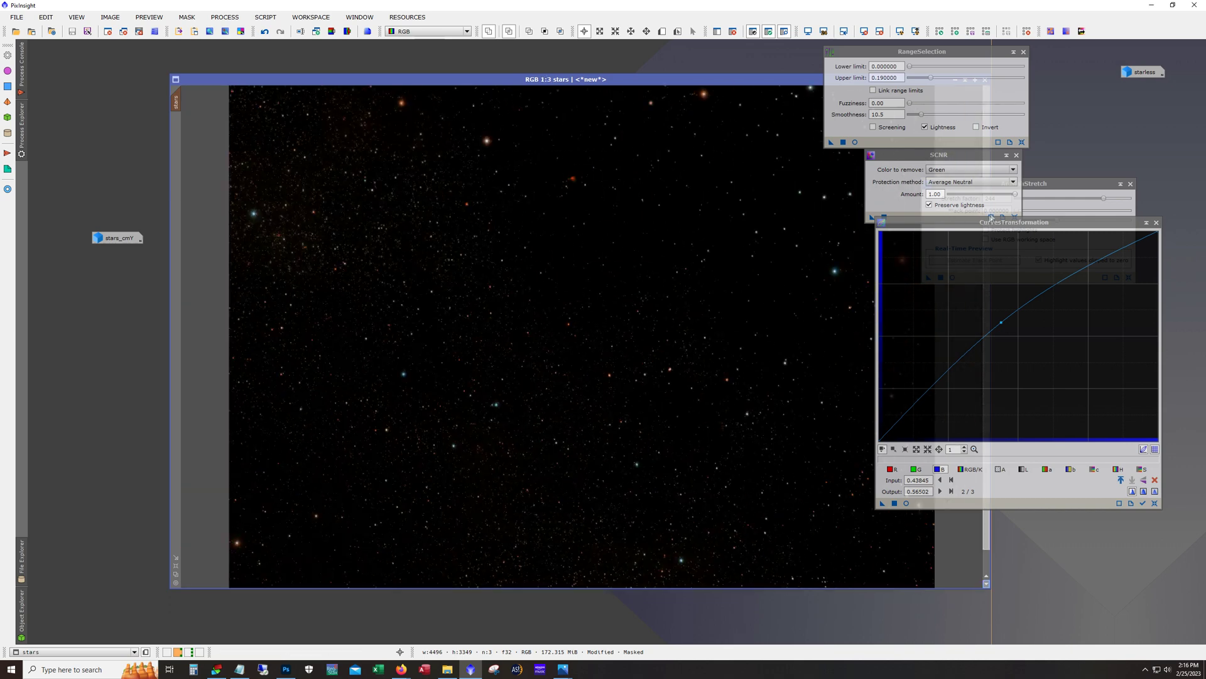
pyautogui.moveTo(1015, 194); pyautogui.dragTo(986, 194)
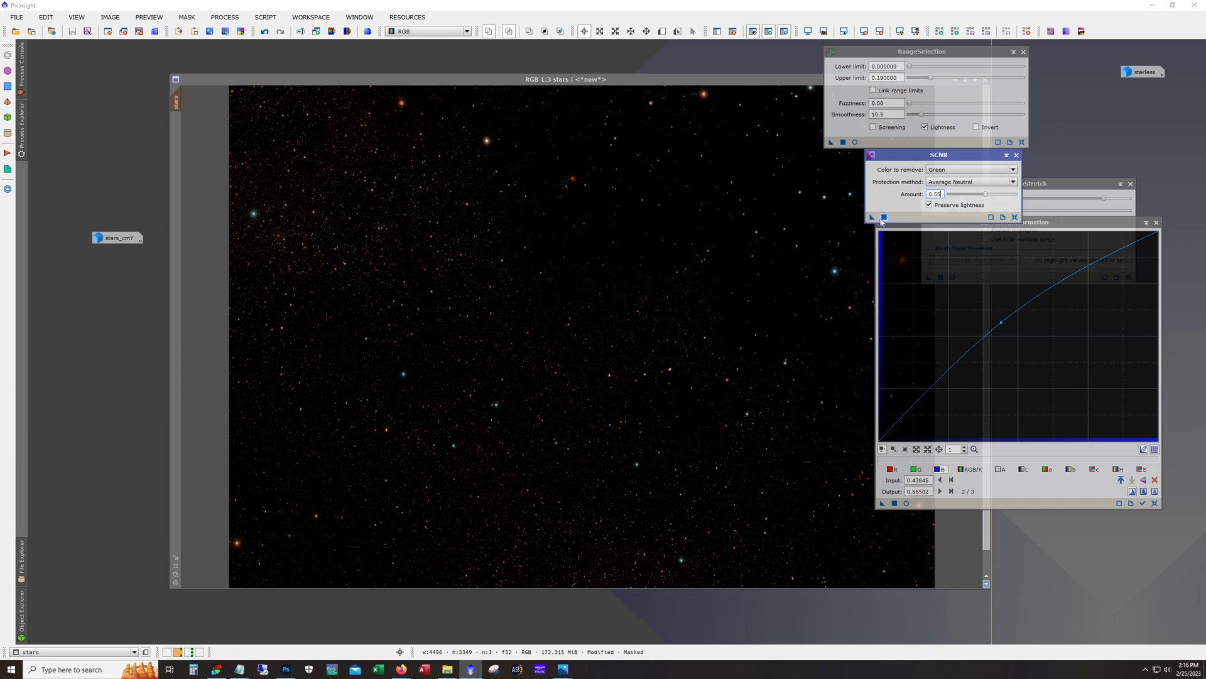
pyautogui.moveTo(871, 217); pyautogui.dragTo(737, 424)
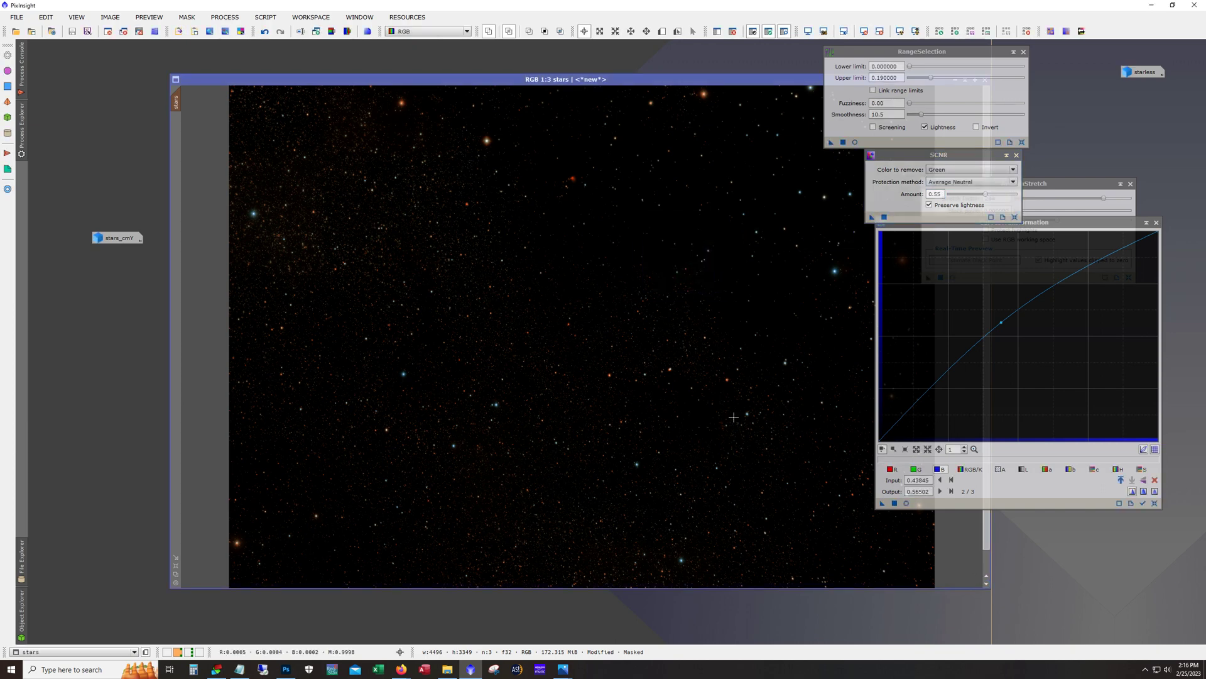
pyautogui.scroll(2, 667, 346)
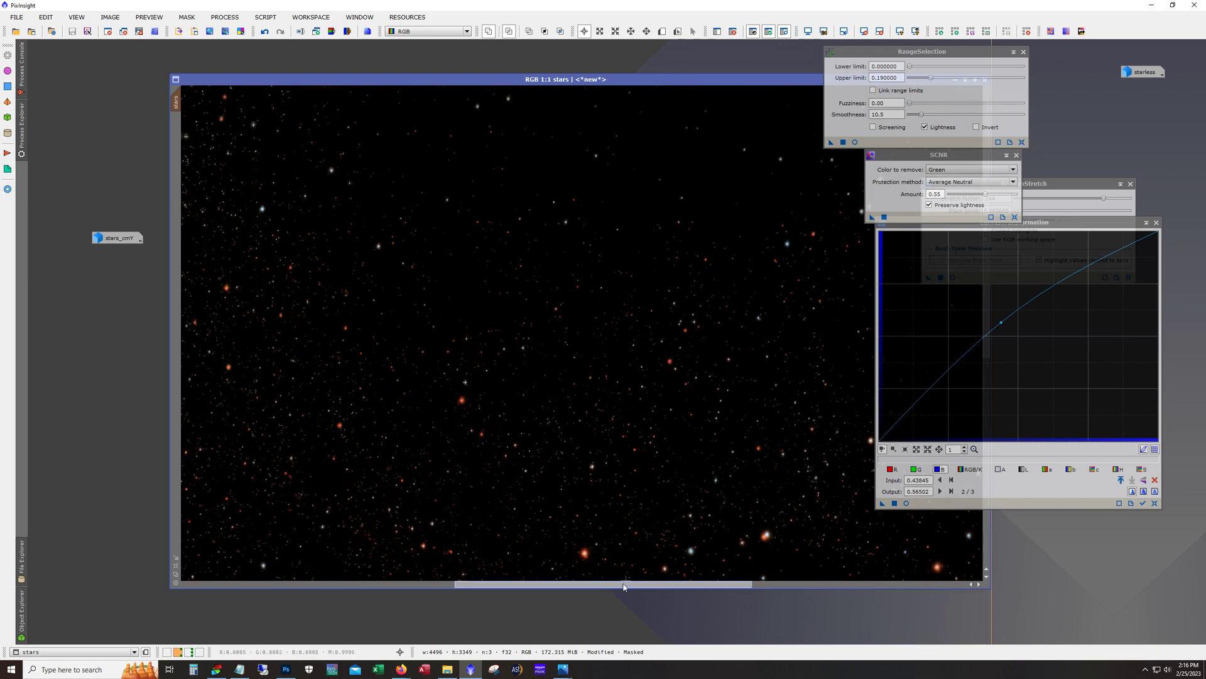
pyautogui.moveTo(738, 593); pyautogui.dragTo(899, 591)
pyautogui.scroll(1, 743, 279)
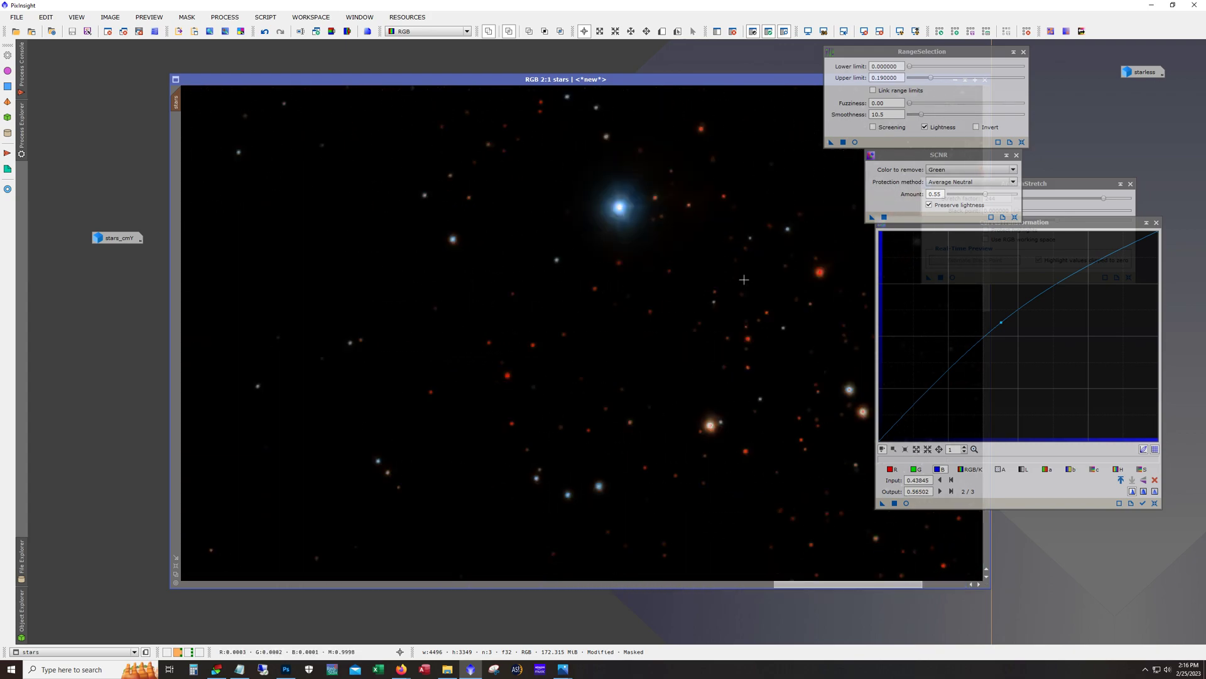
# Step: Remove the stars_cmY mask from the stars image
pyautogui.click(733, 31)
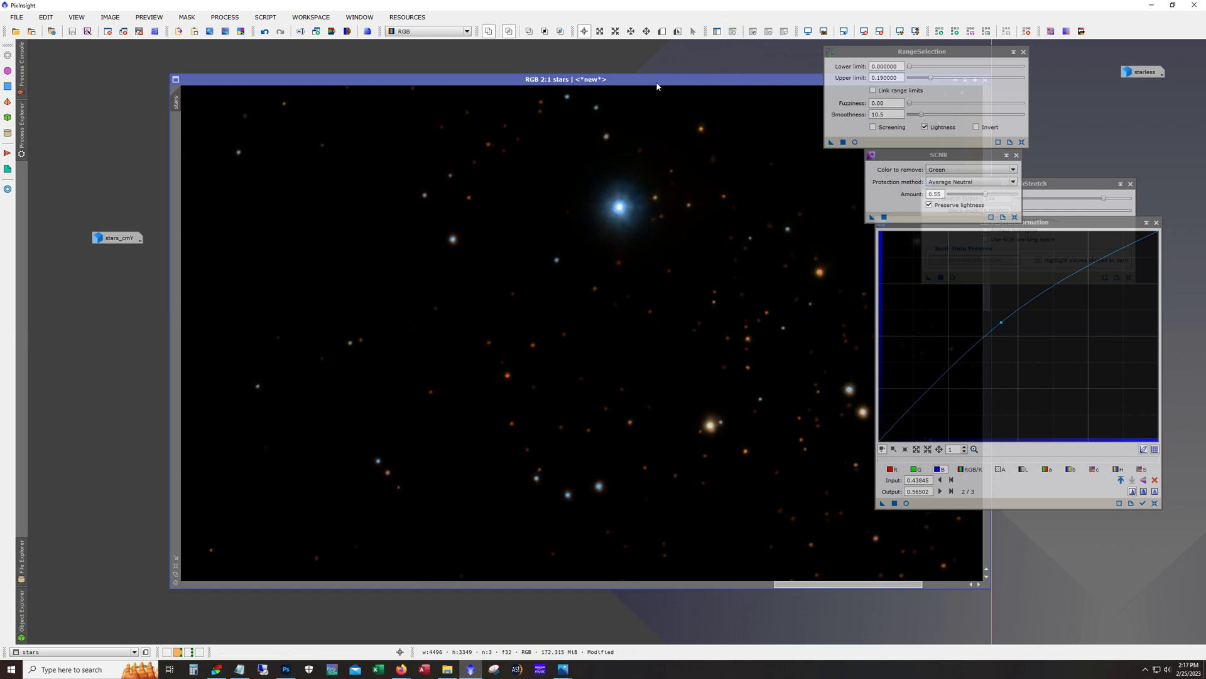
pyautogui.moveTo(656, 79); pyautogui.dragTo(578, 69)
pyautogui.moveTo(772, 575); pyautogui.dragTo(817, 574)
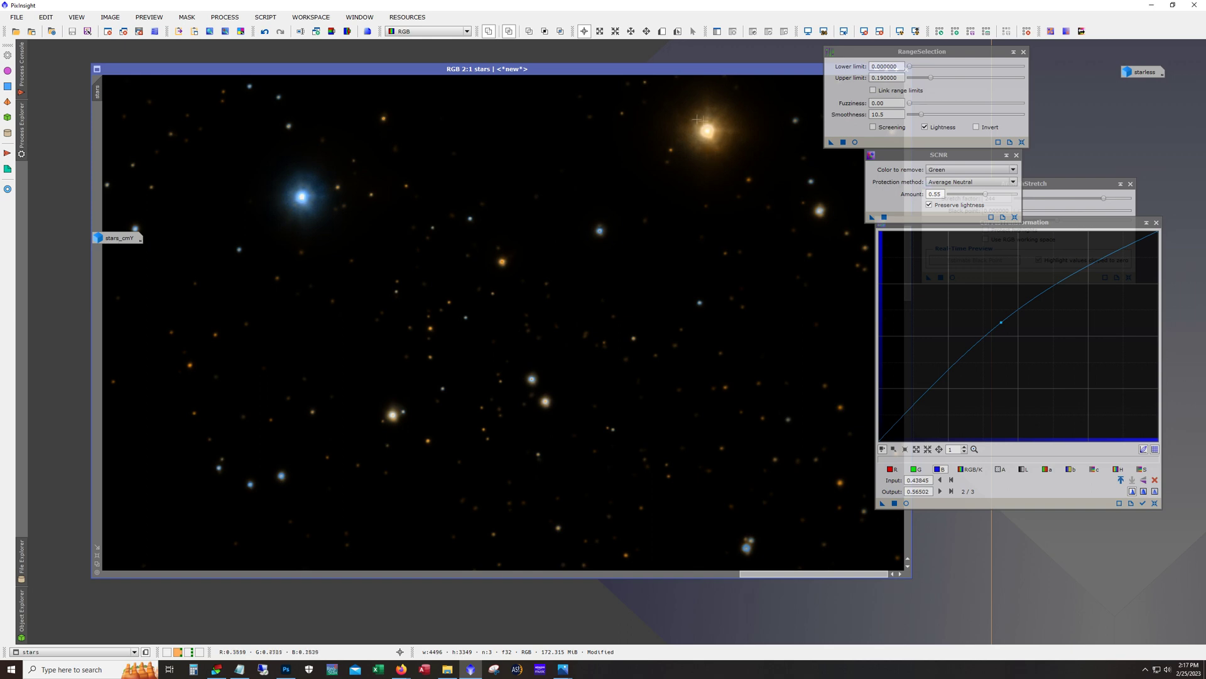
pyautogui.scroll(-3, 517, 208)
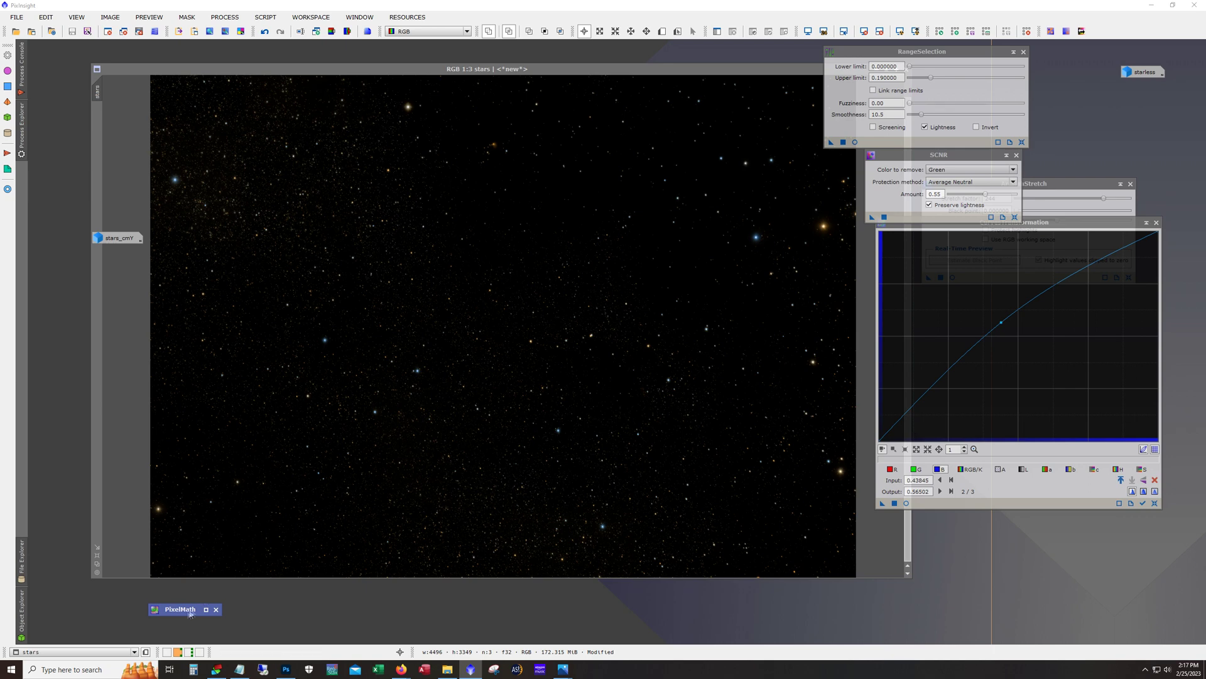
# Step: Run PixelMath expression ~((~starless)*(~stars)) with new-image output, creating the recombined Image32
pyautogui.doubleClick(177, 610)
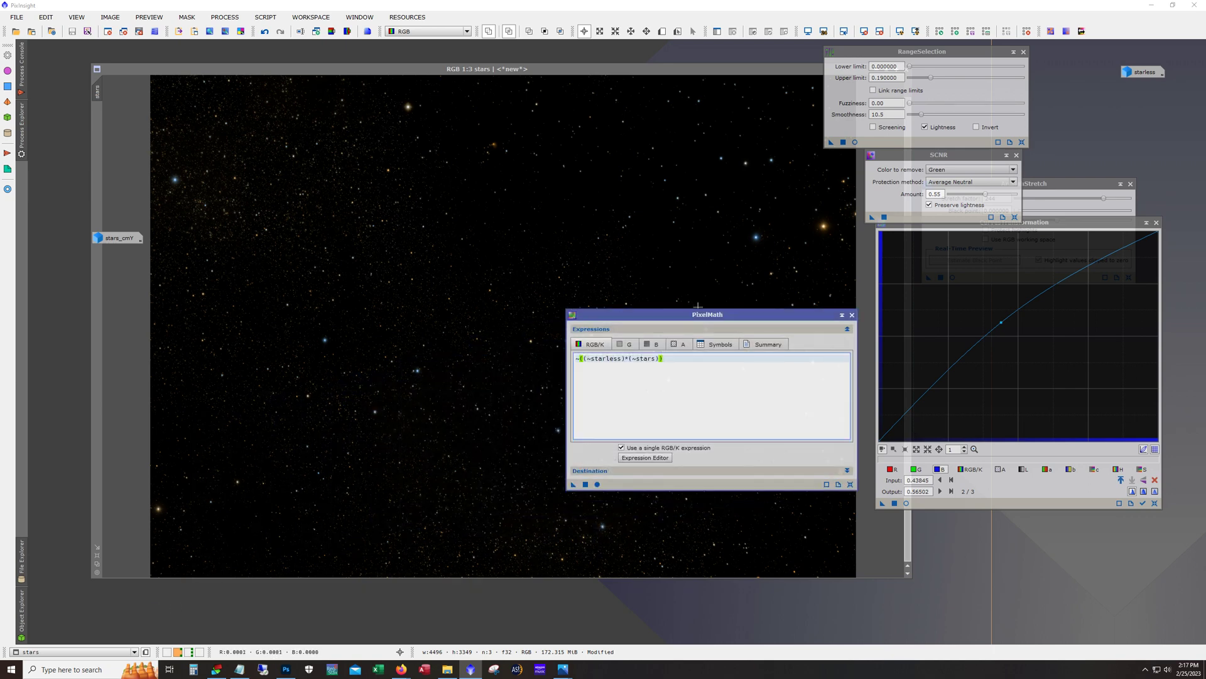
pyautogui.moveTo(697, 308); pyautogui.dragTo(458, 126)
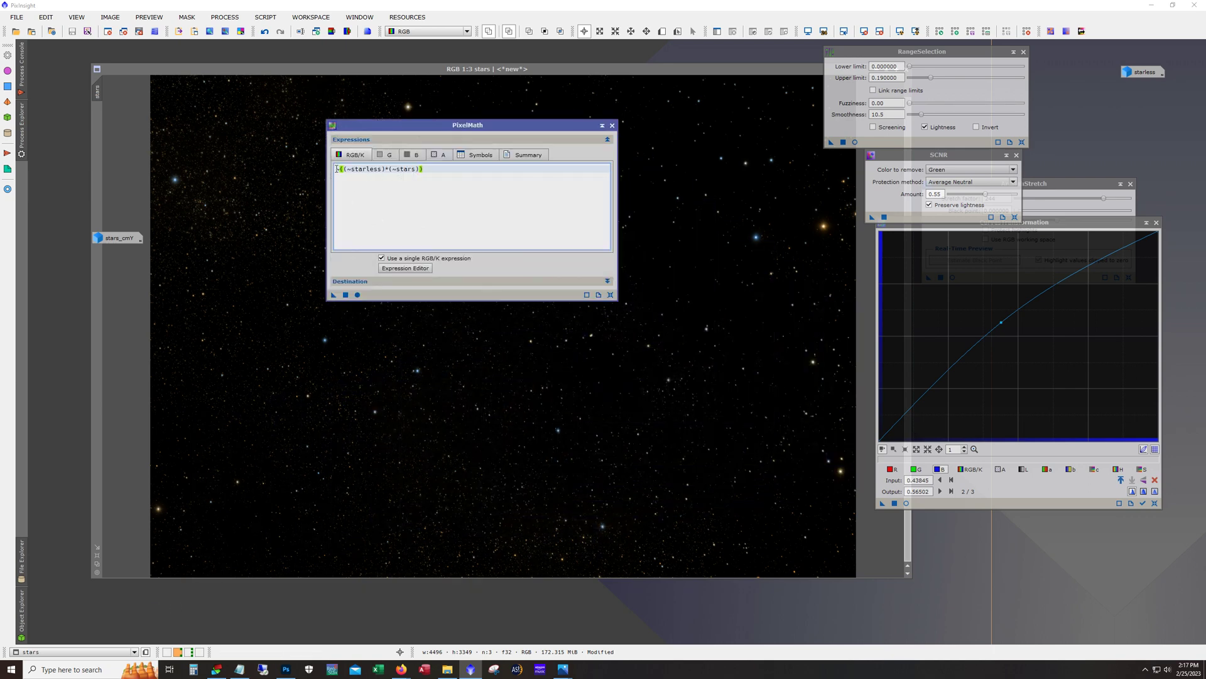
pyautogui.moveTo(337, 168); pyautogui.dragTo(425, 170)
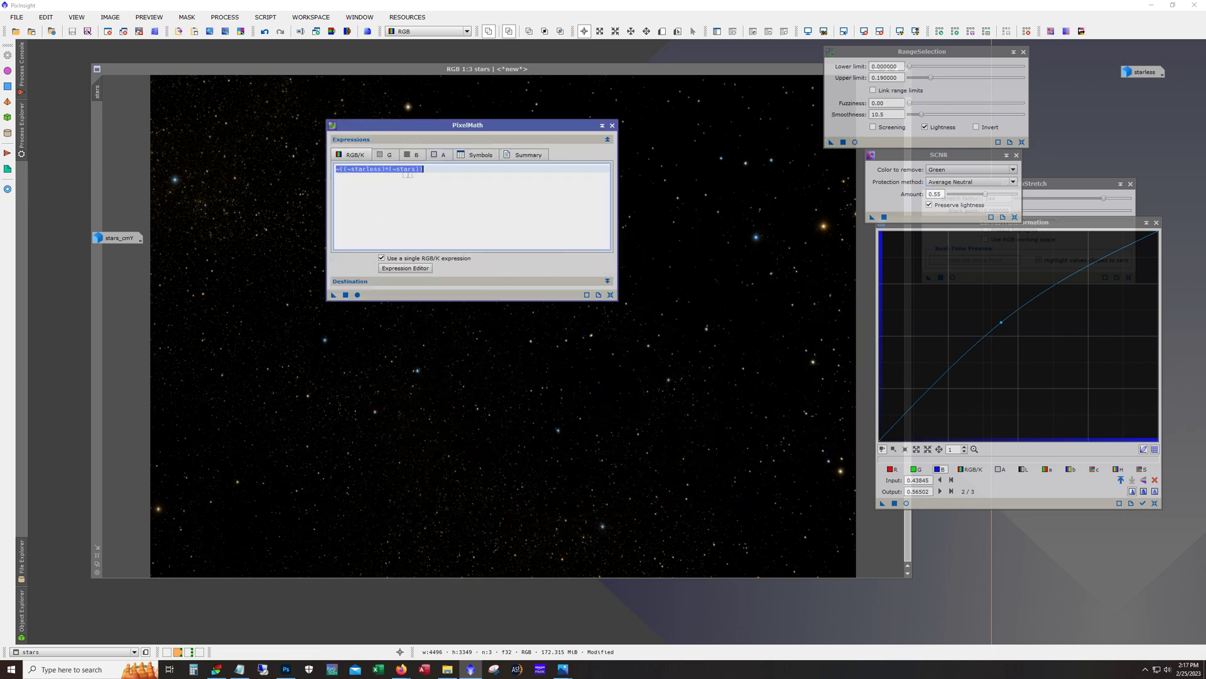
pyautogui.click(351, 281)
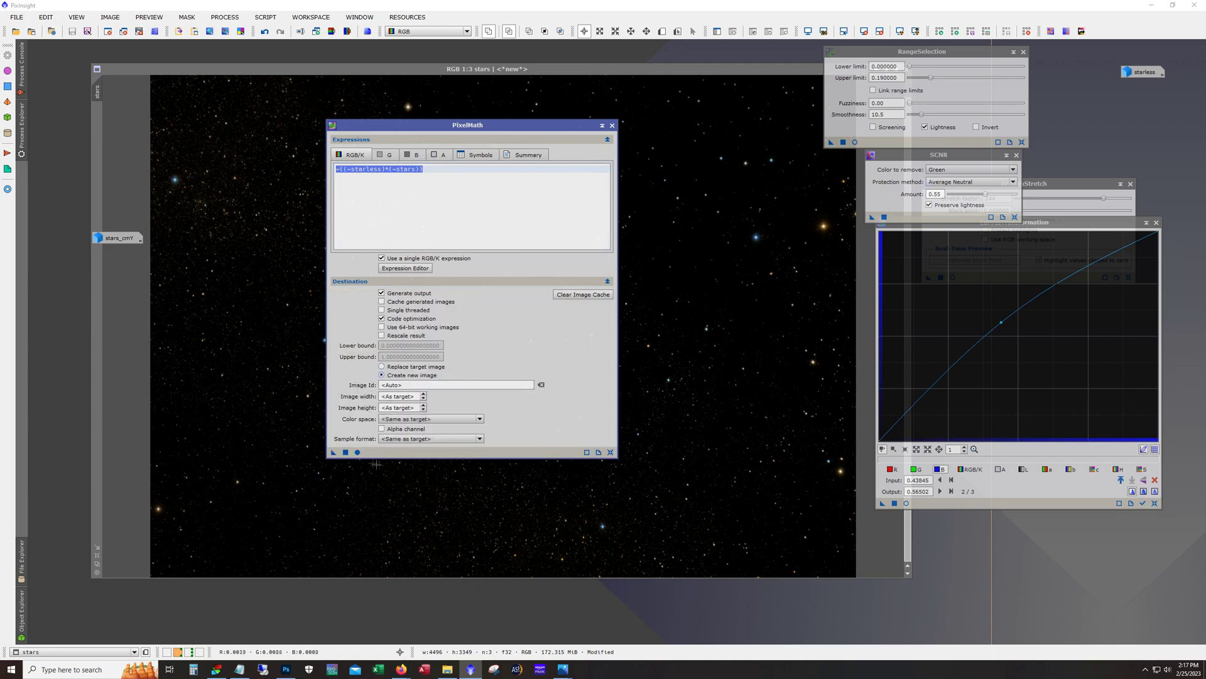
pyautogui.click(346, 452)
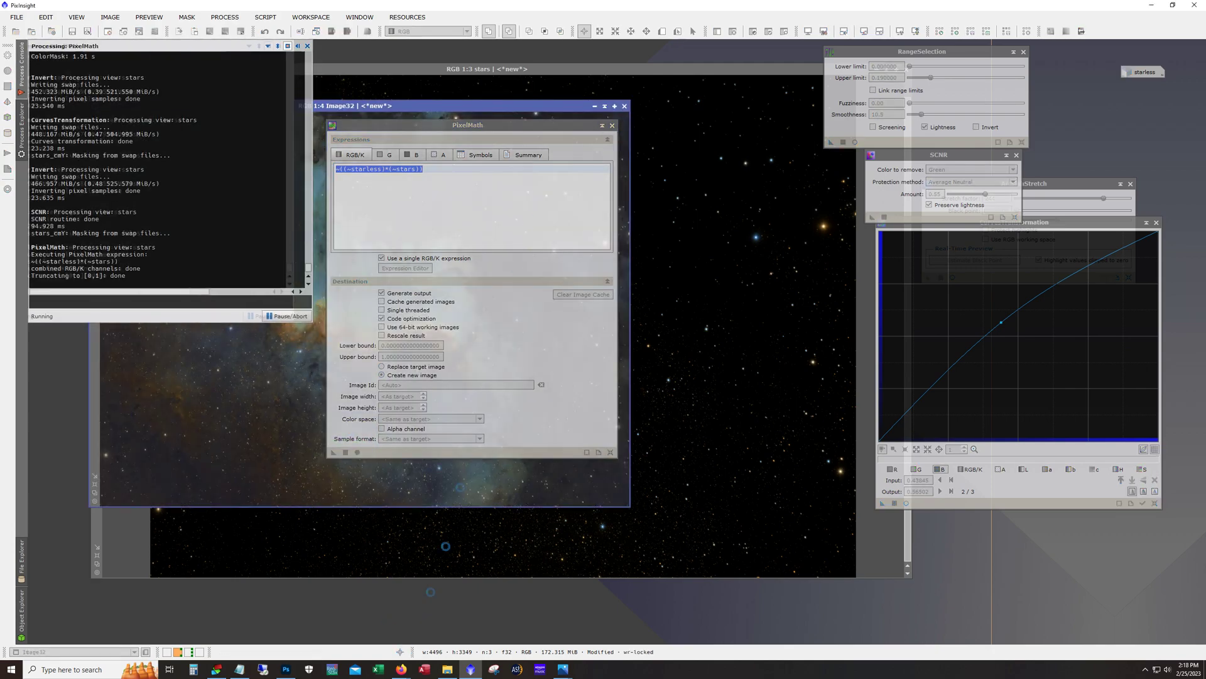
pyautogui.moveTo(494, 132); pyautogui.dragTo(880, 314)
pyautogui.moveTo(117, 237); pyautogui.dragTo(757, 234)
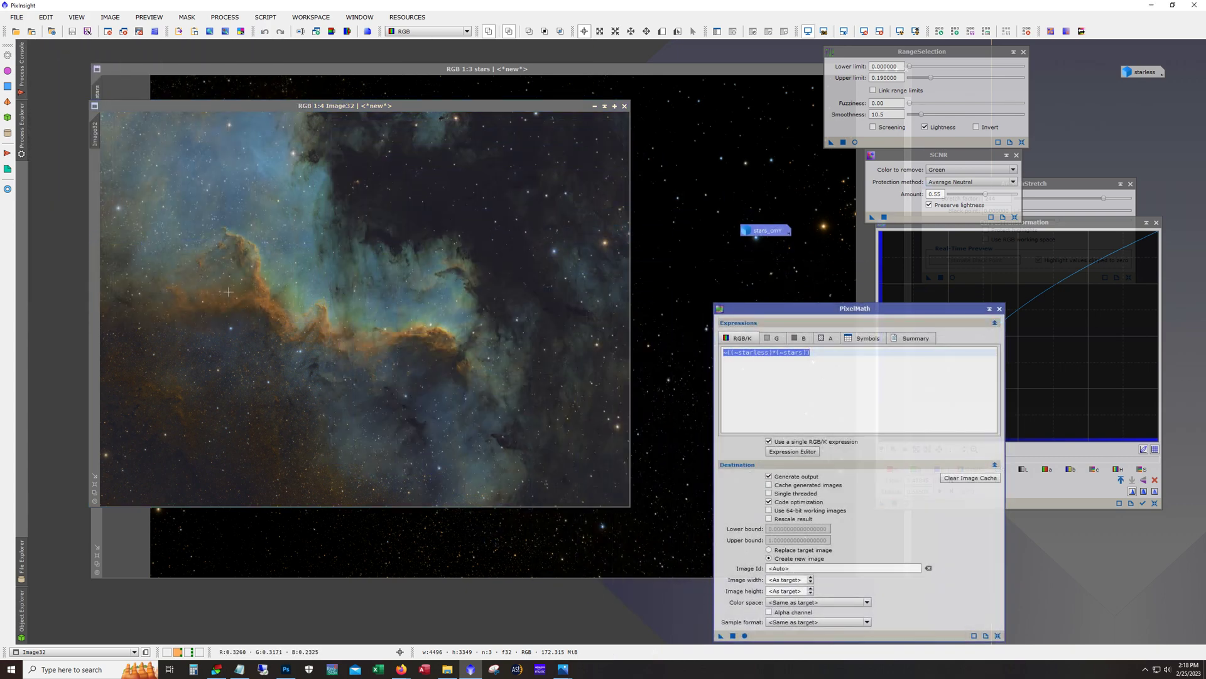
pyautogui.scroll(3, 578, 264)
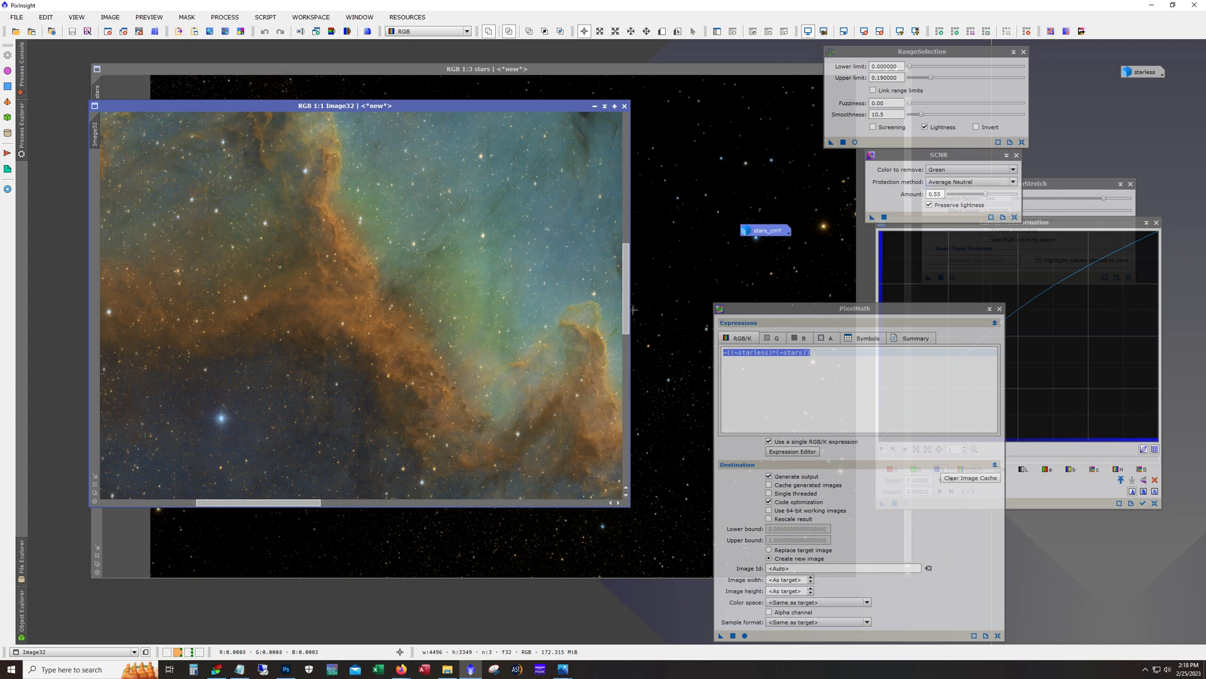
pyautogui.scroll(1, 445, 343)
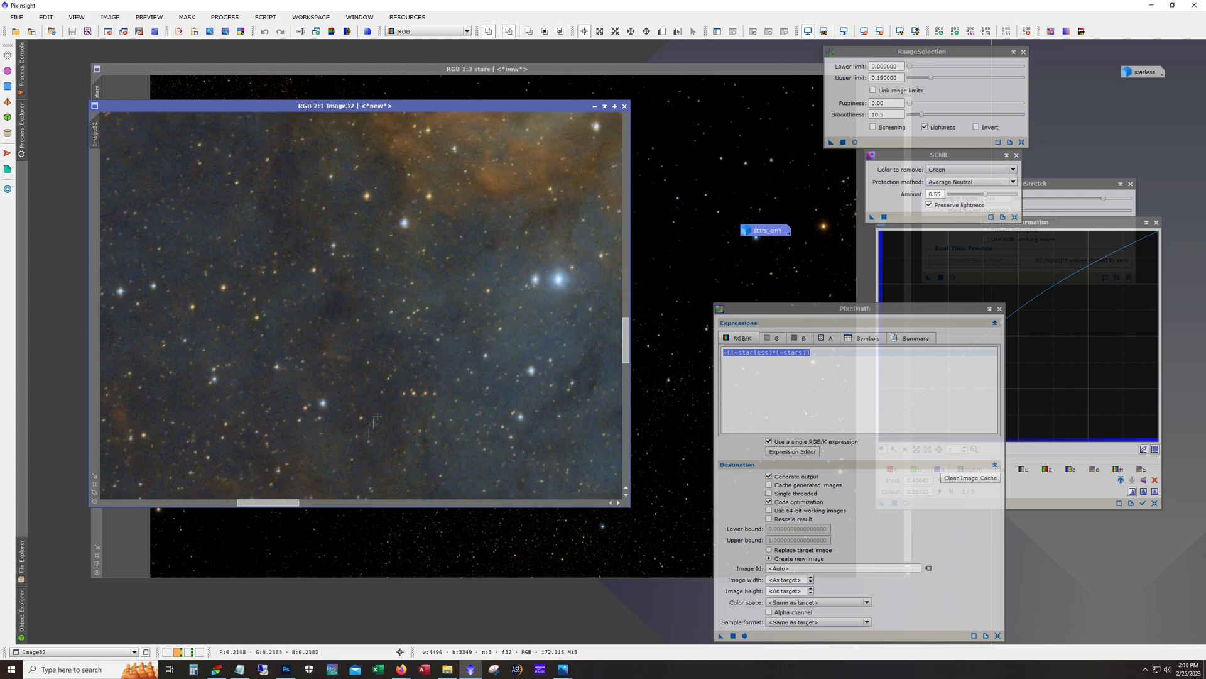
pyautogui.moveTo(277, 502); pyautogui.dragTo(506, 509)
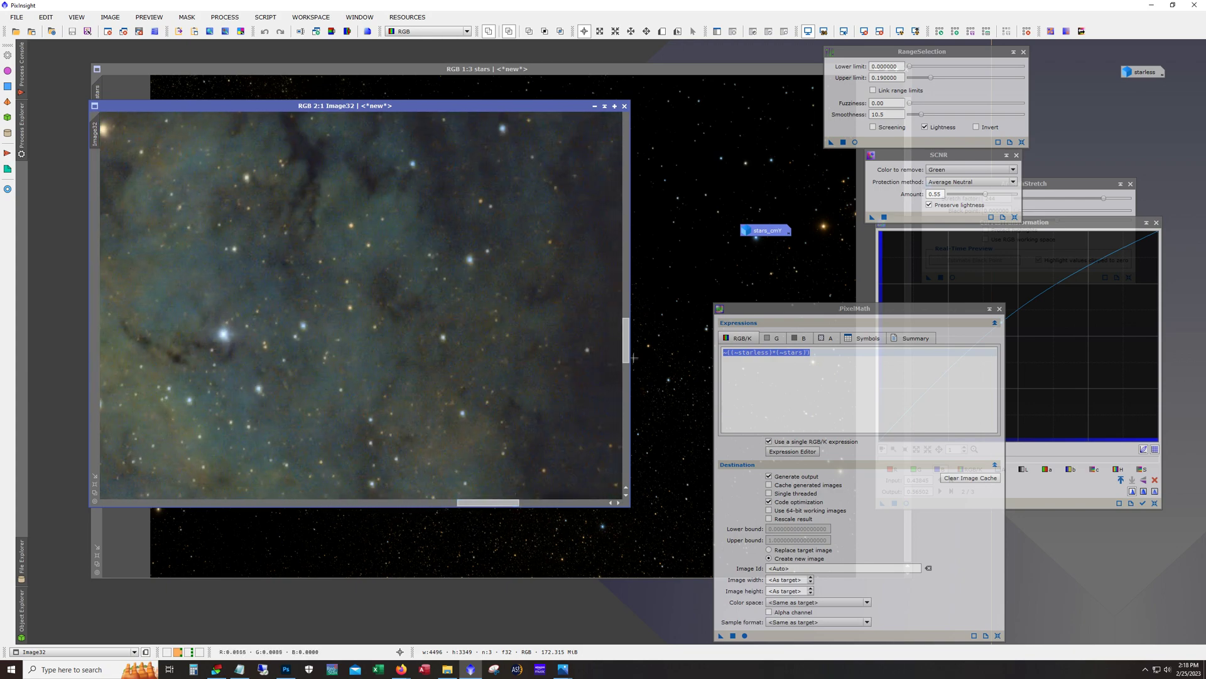
pyautogui.moveTo(634, 357); pyautogui.dragTo(644, 314)
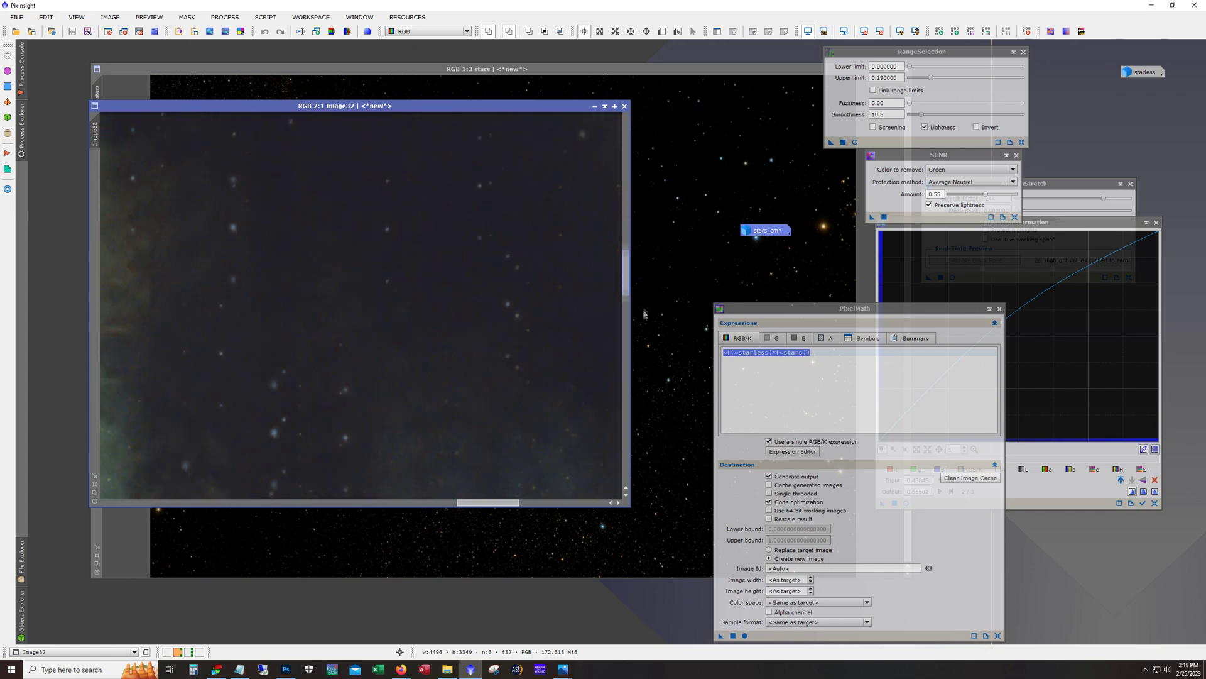
pyautogui.hotkey('ctrl', '-')
pyautogui.hotkey('ctrl', '-')
pyautogui.hotkey('ctrl', '+')
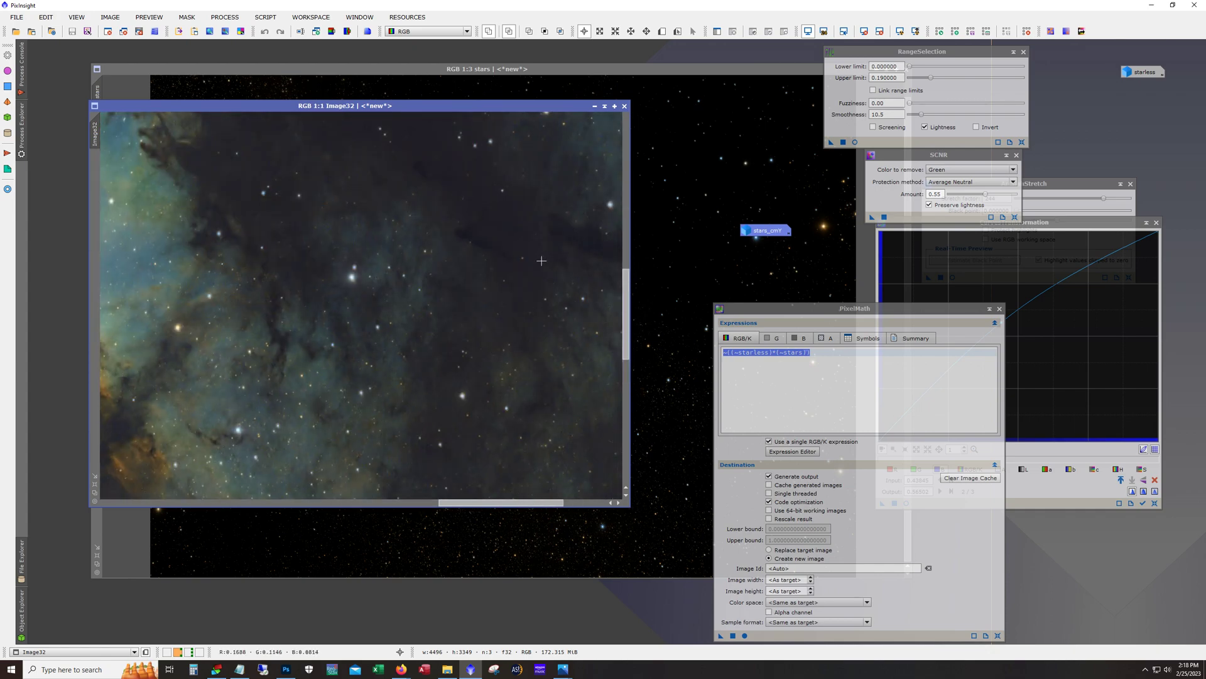
pyautogui.hotkey('ctrl', '+')
pyautogui.moveTo(515, 504); pyautogui.dragTo(567, 504)
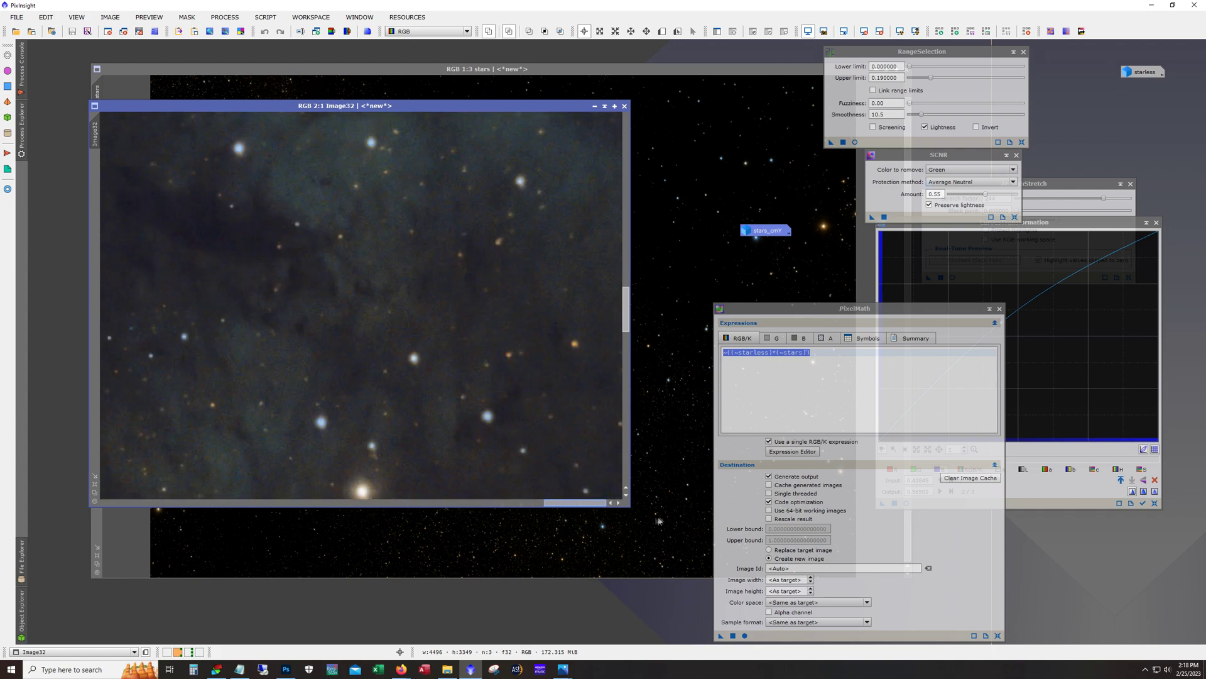
pyautogui.moveTo(626, 309); pyautogui.dragTo(626, 340)
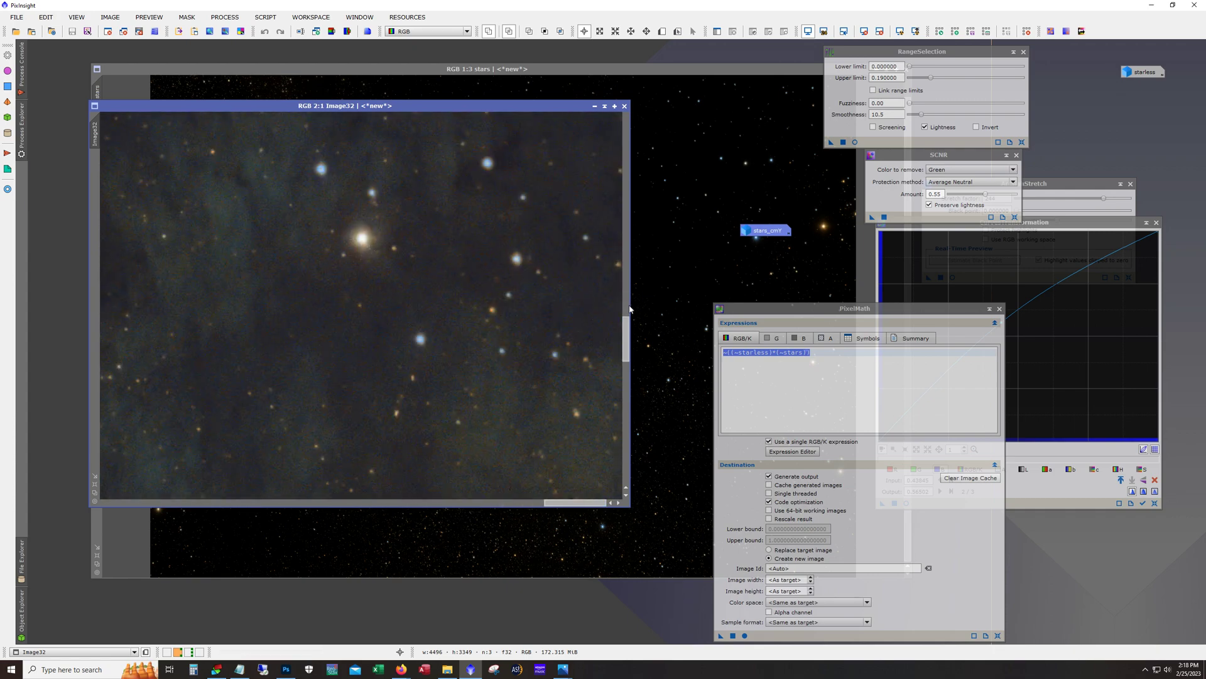
pyautogui.moveTo(624, 326); pyautogui.dragTo(626, 223)
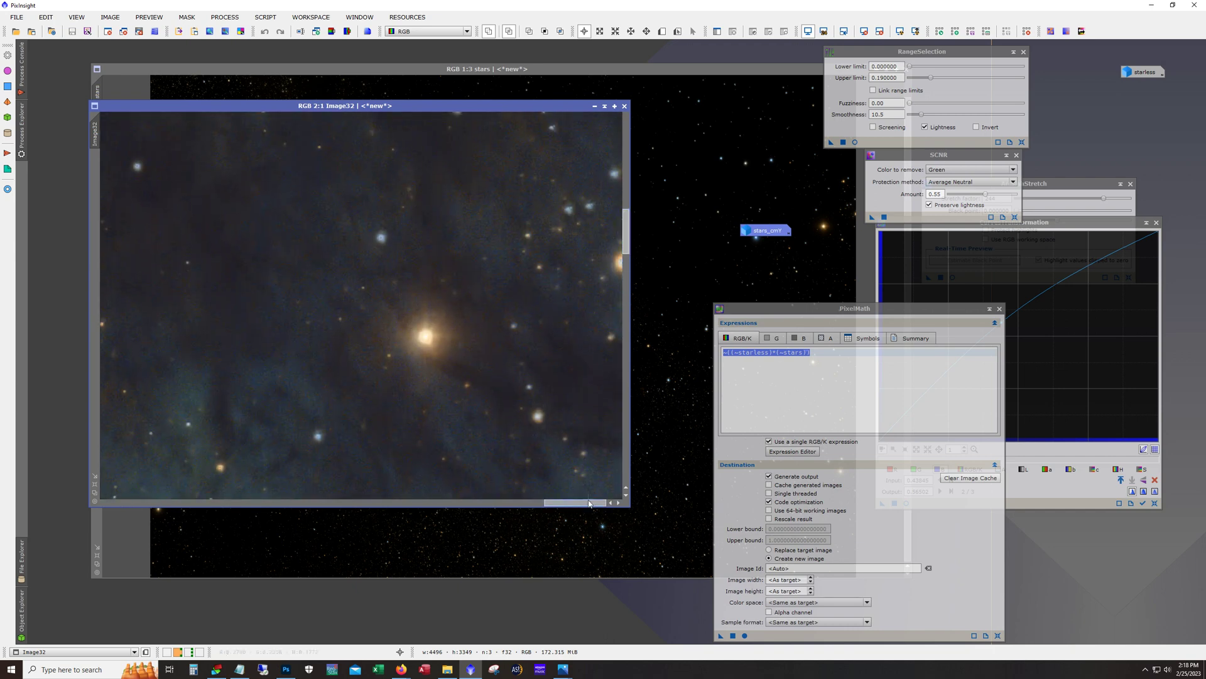
pyautogui.moveTo(585, 502); pyautogui.dragTo(565, 498)
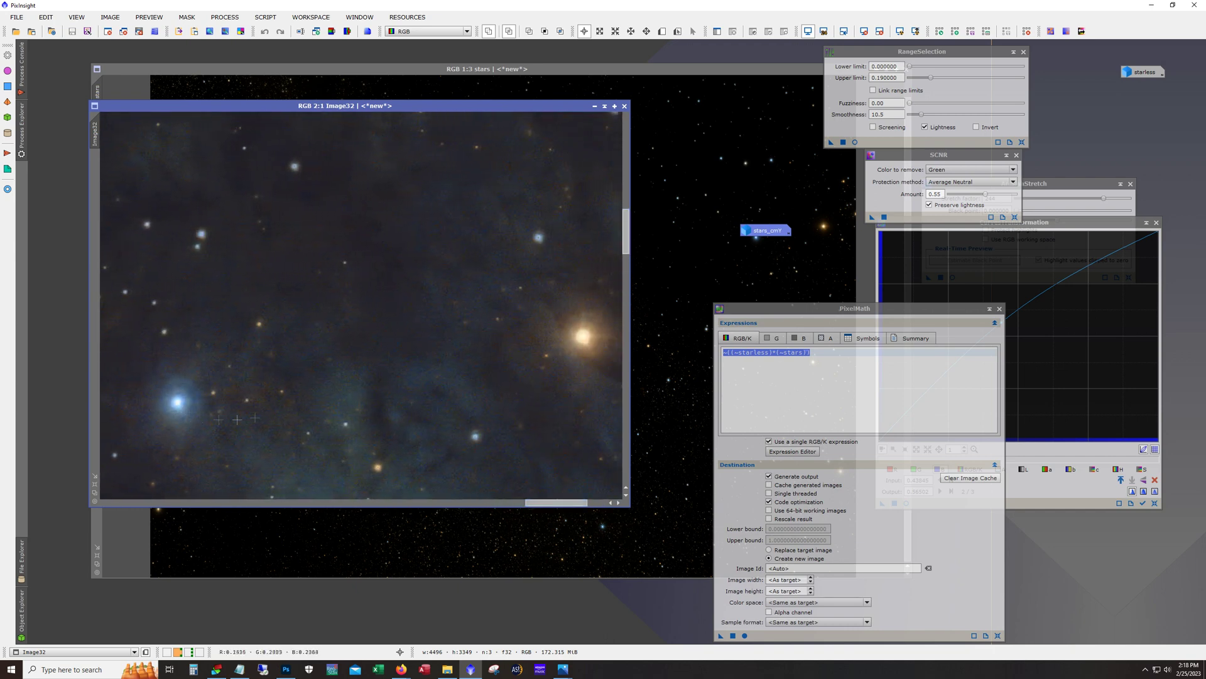
pyautogui.scroll(-4, 355, 339)
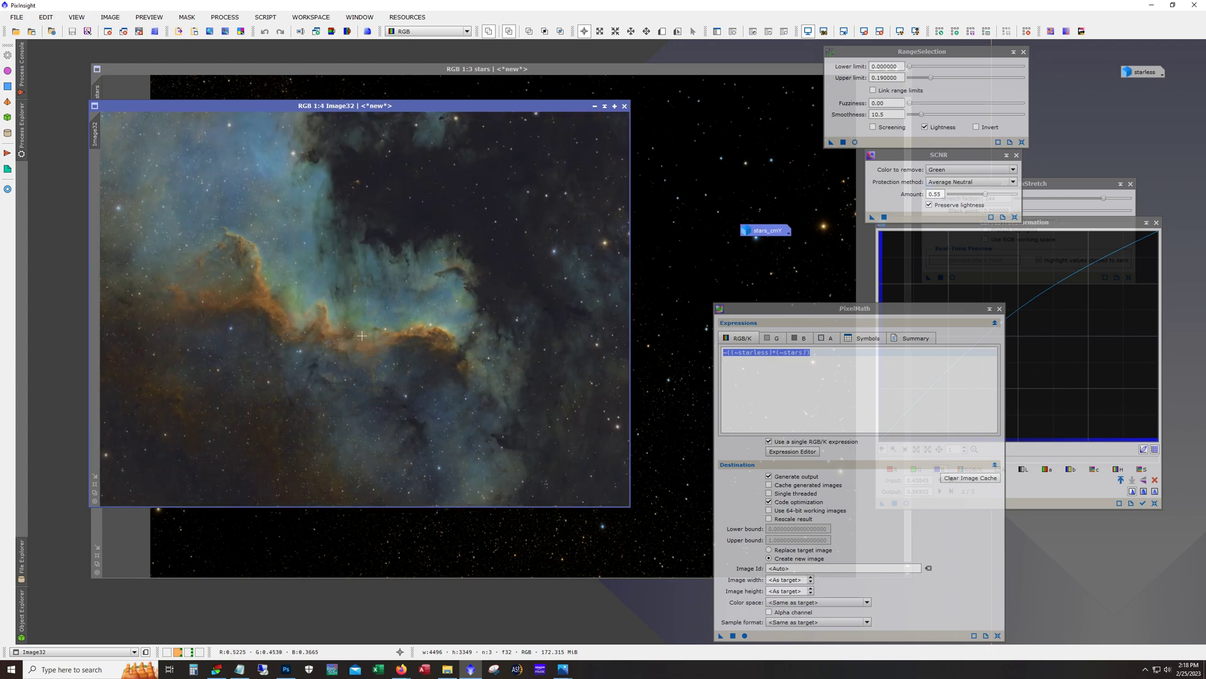
# Step: Apply NoiseXTerminator to Image32, lowering Denoise from 0.90 to 0.56 with Detail 0.34
pyautogui.click(238, 20)
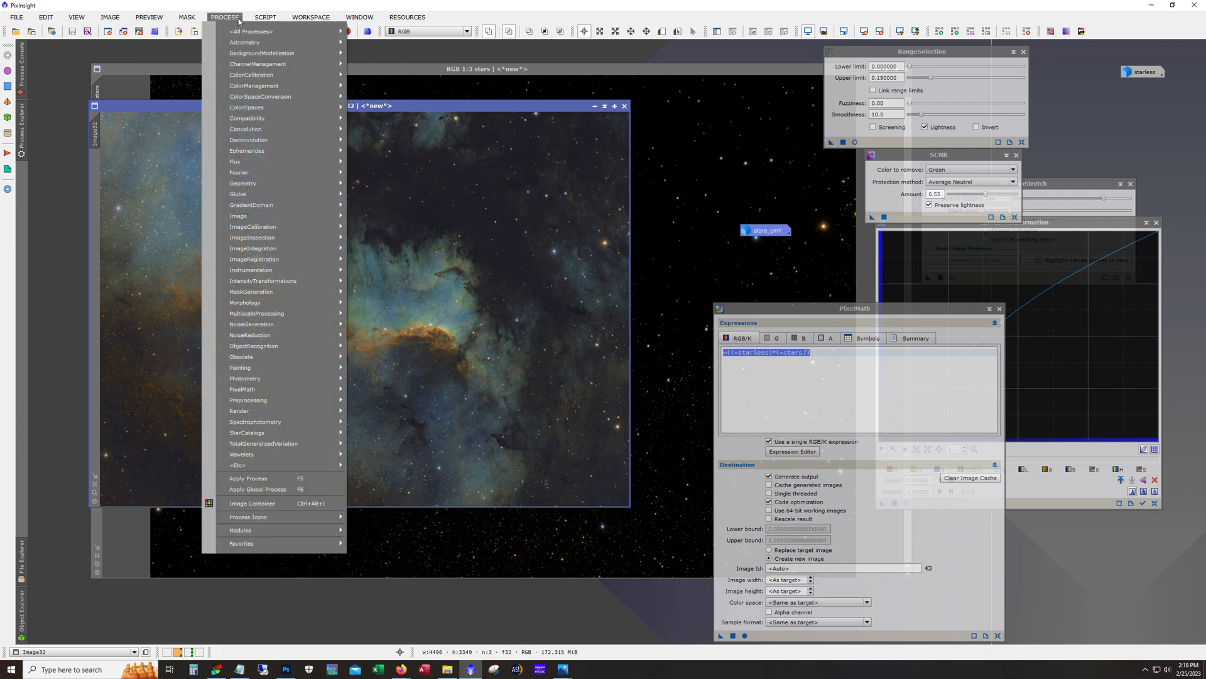
pyautogui.moveTo(238, 32)
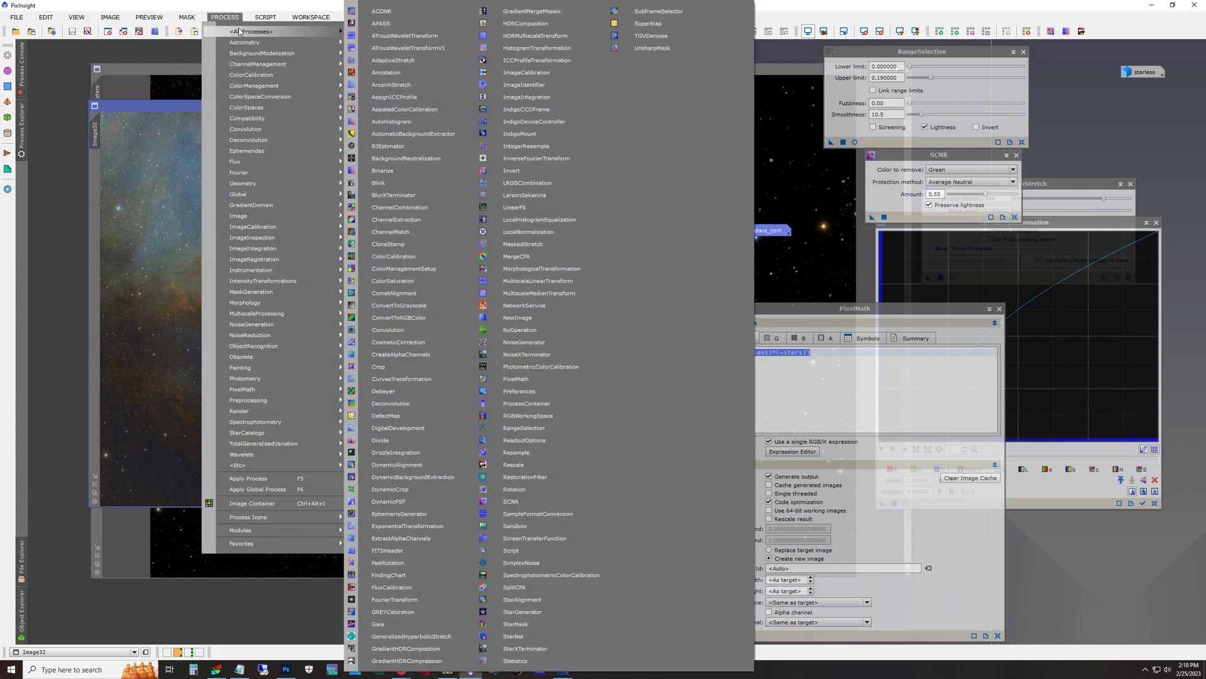
pyautogui.click(526, 355)
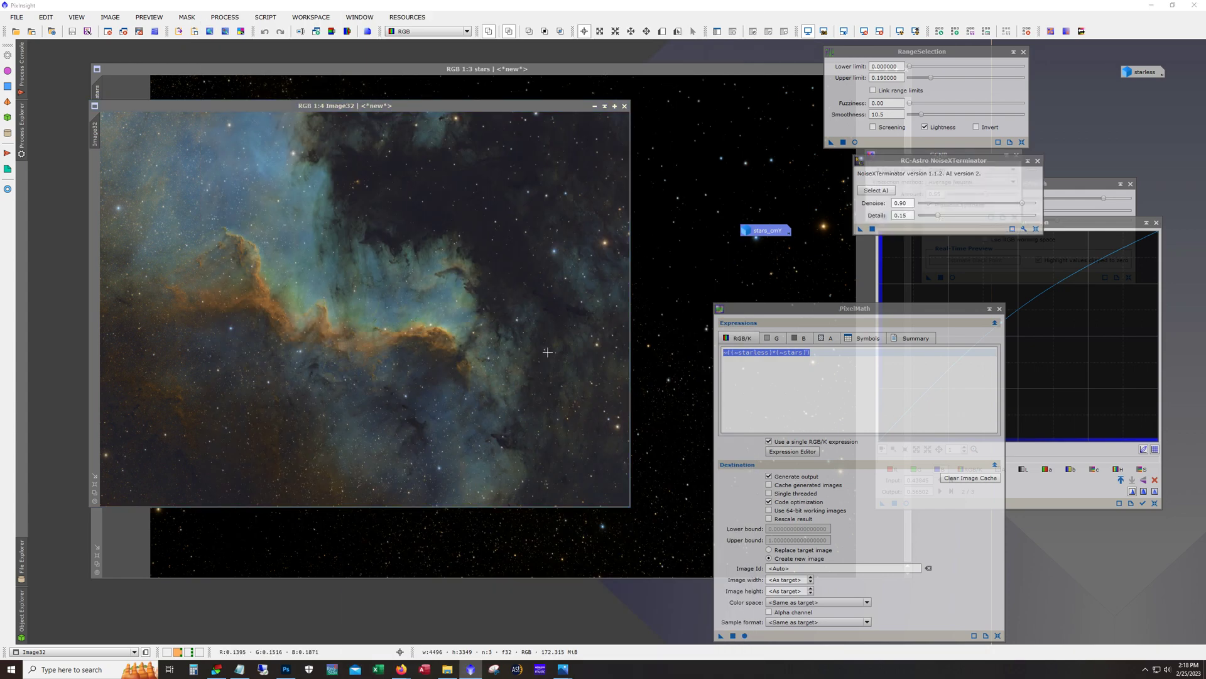
pyautogui.moveTo(1024, 204); pyautogui.dragTo(952, 217)
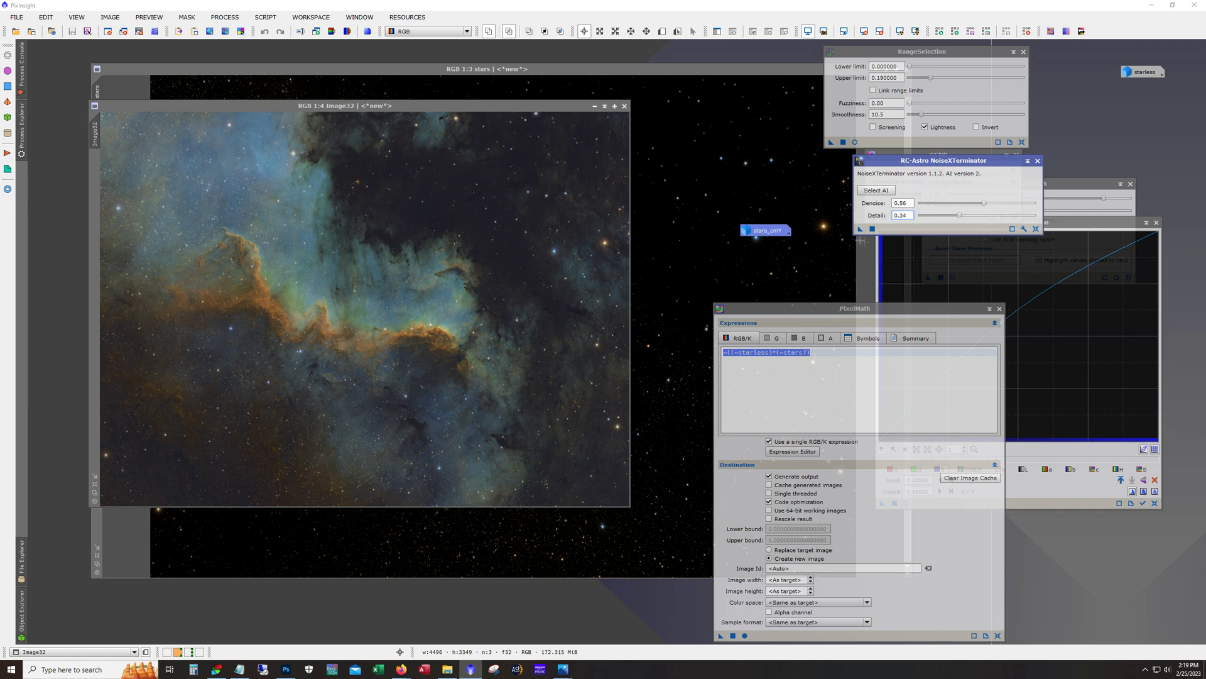
pyautogui.moveTo(861, 230); pyautogui.dragTo(417, 253)
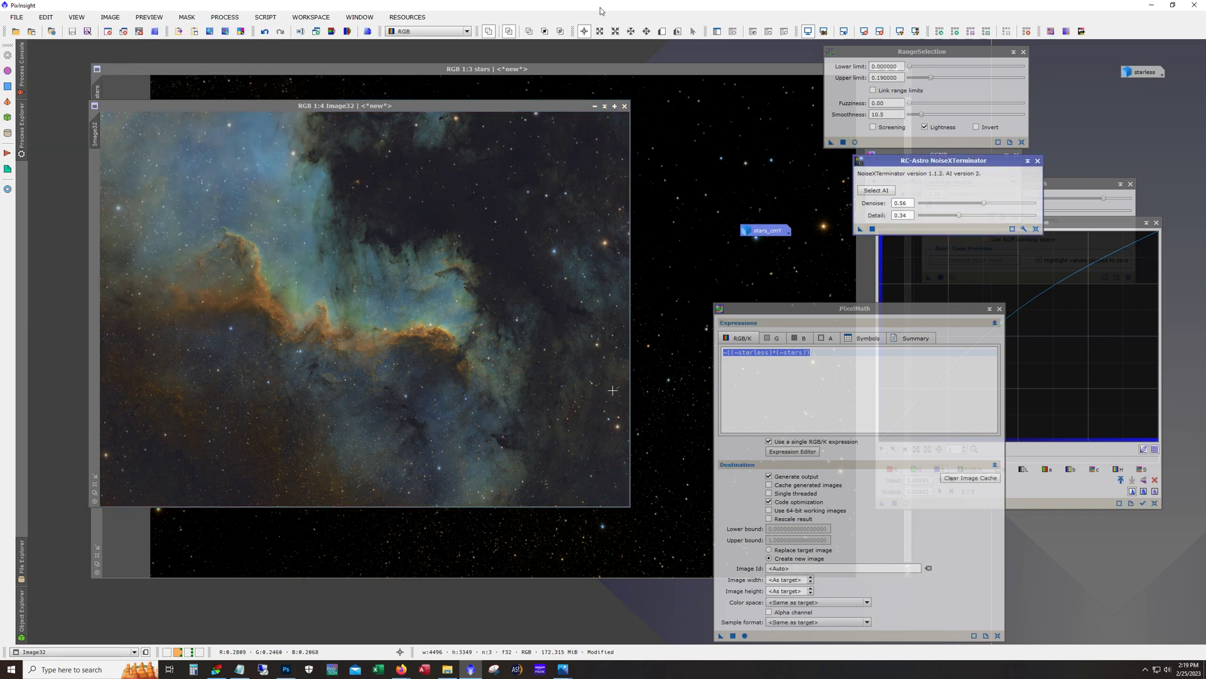
pyautogui.scroll(4, 531, 324)
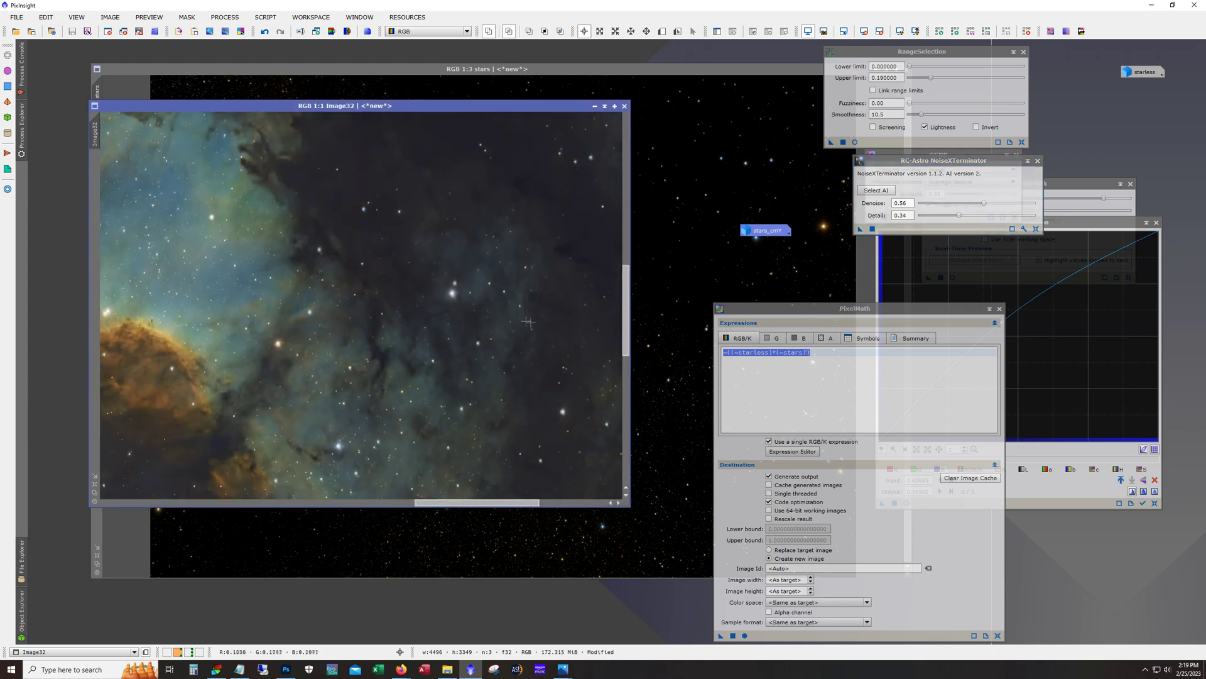
pyautogui.moveTo(475, 506); pyautogui.dragTo(206, 500)
pyautogui.scroll(3, 406, 314)
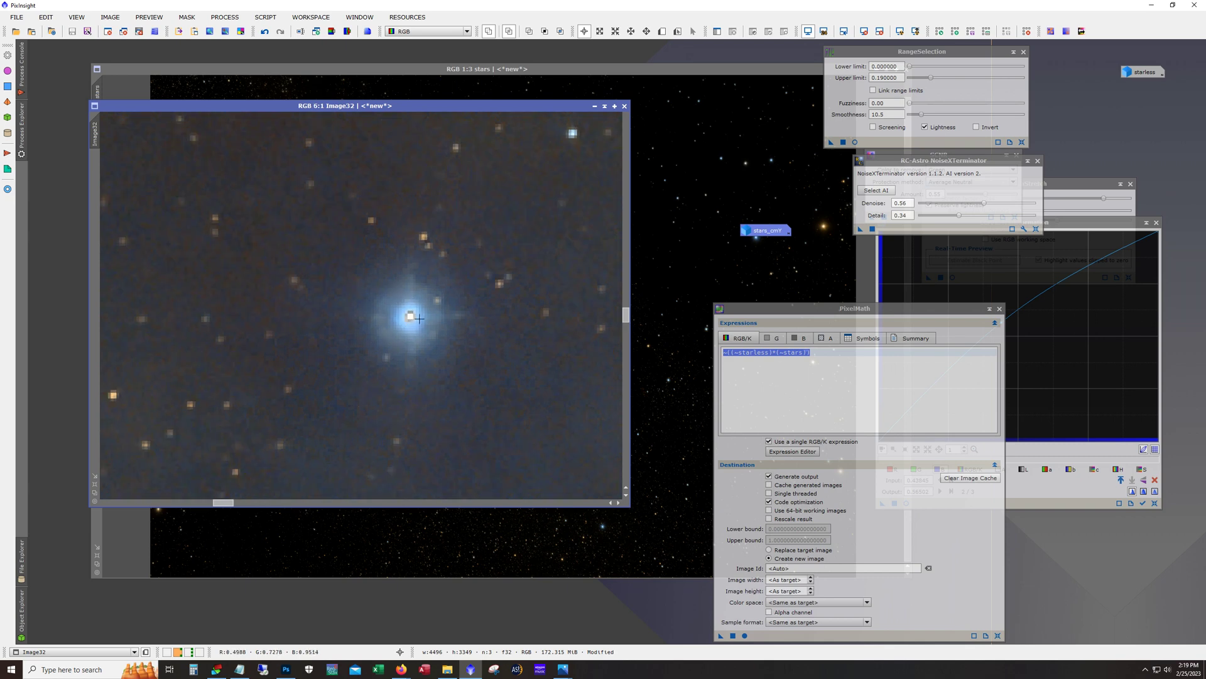
pyautogui.scroll(1, 419, 320)
pyautogui.scroll(1, 411, 315)
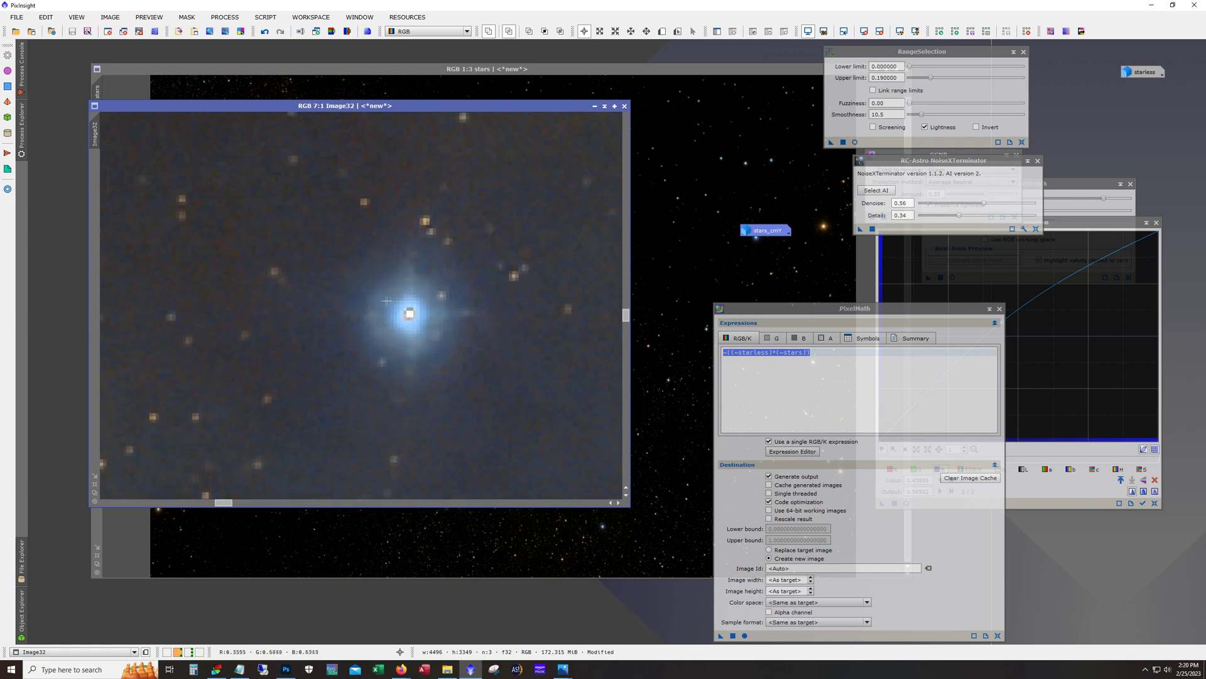
pyautogui.scroll(-4, 409, 313)
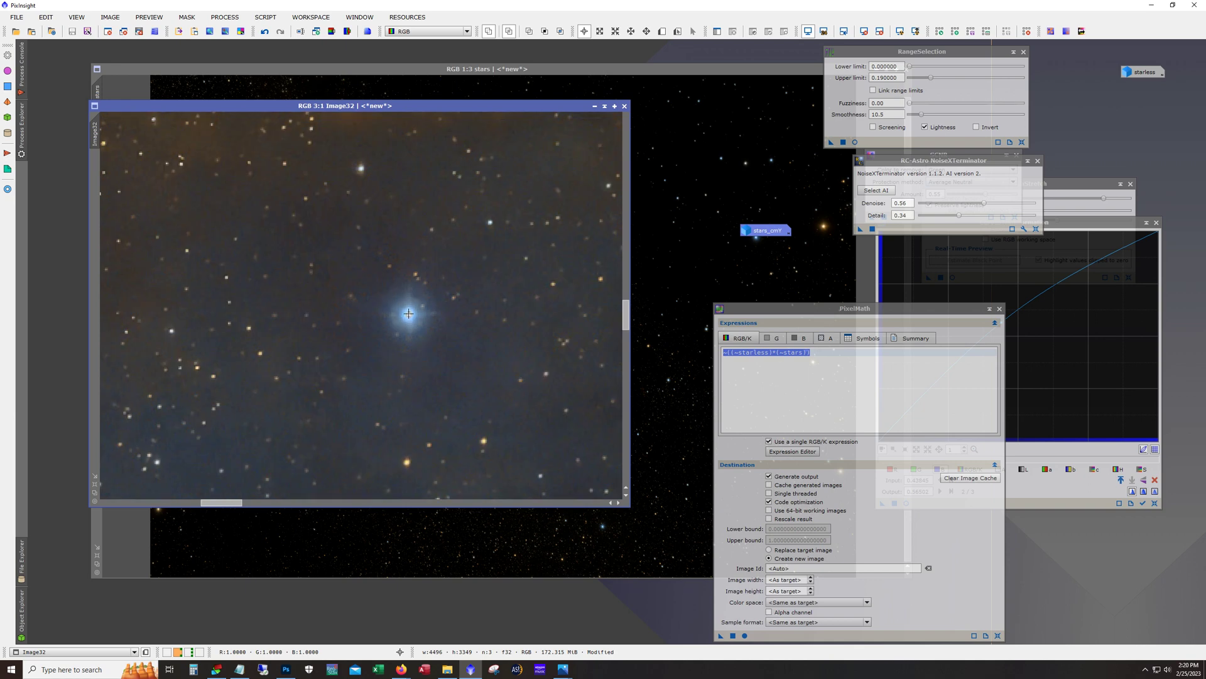
pyautogui.scroll(2, 406, 312)
pyautogui.scroll(2, 406, 313)
pyautogui.scroll(-4, 406, 313)
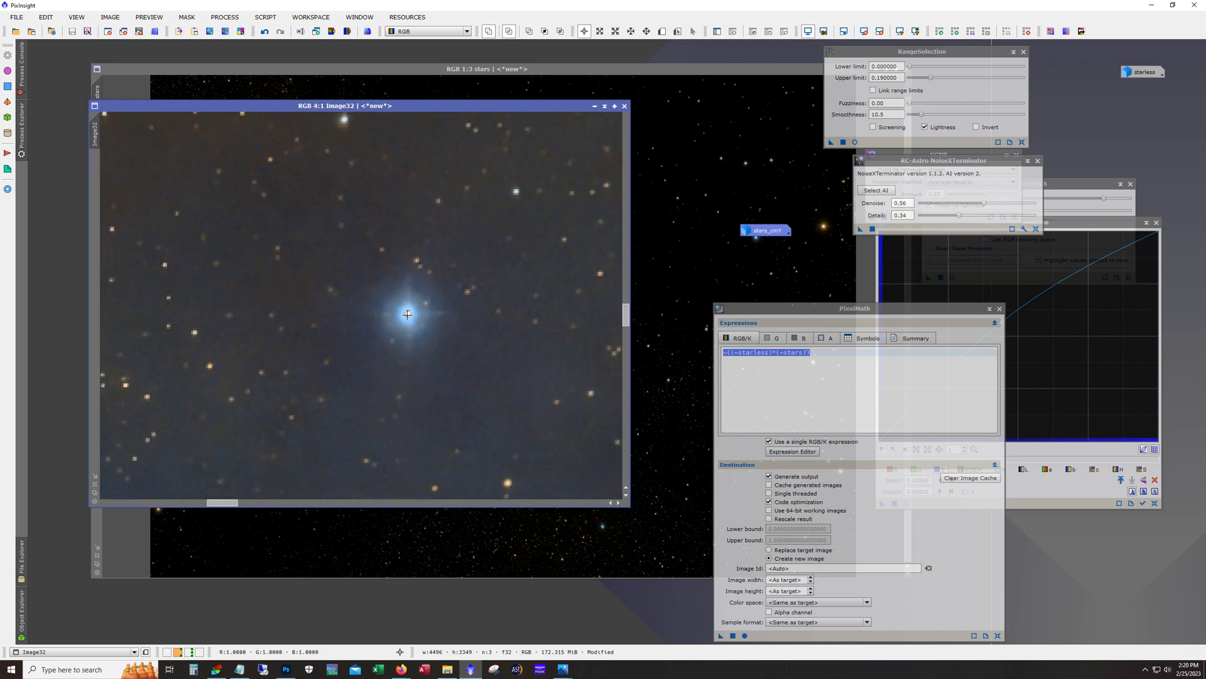
pyautogui.scroll(5, 408, 313)
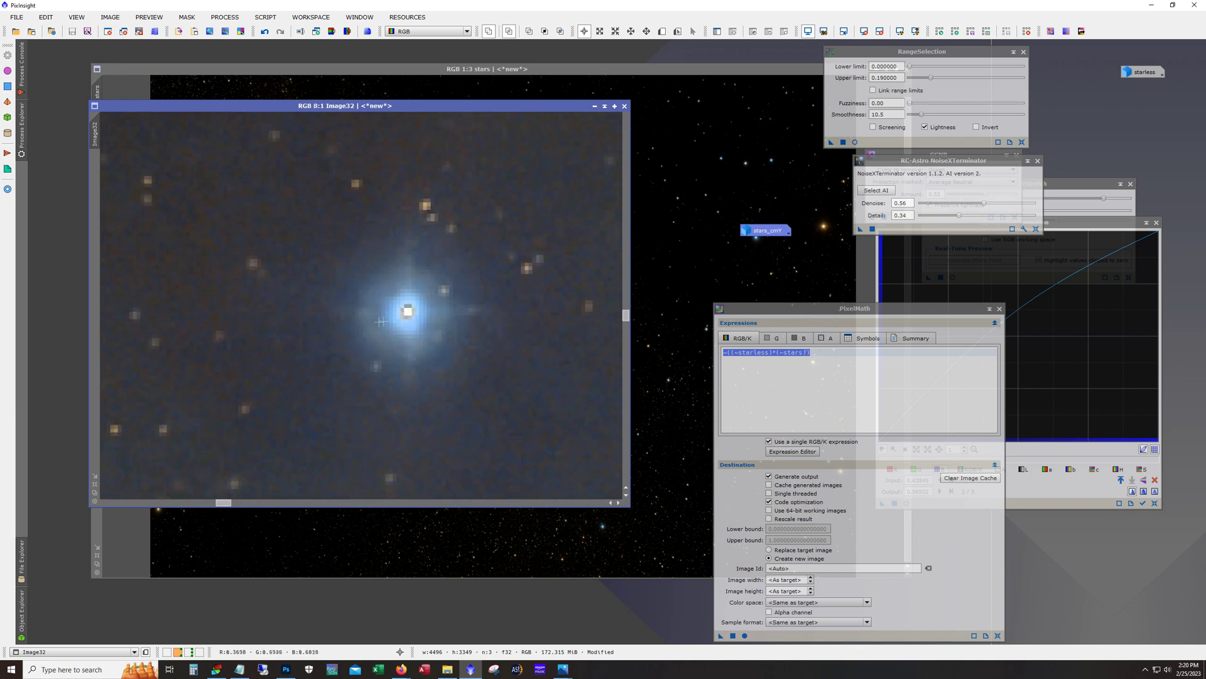
pyautogui.scroll(-6, 380, 322)
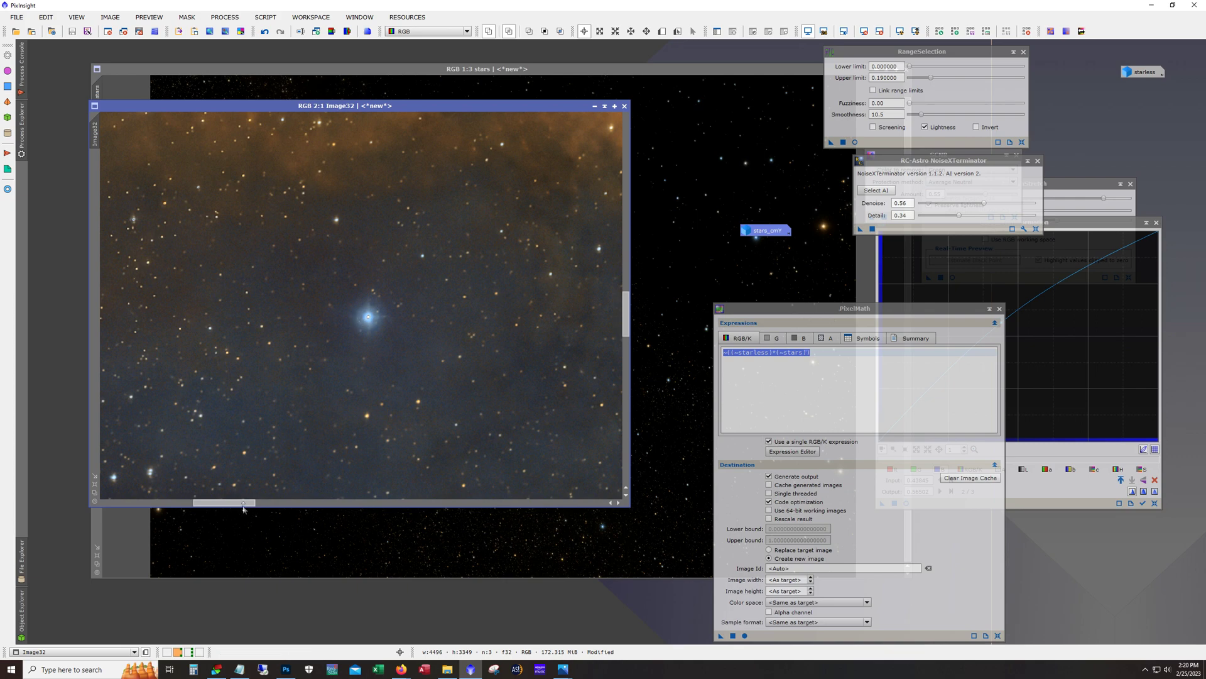
pyautogui.moveTo(252, 502); pyautogui.dragTo(181, 503)
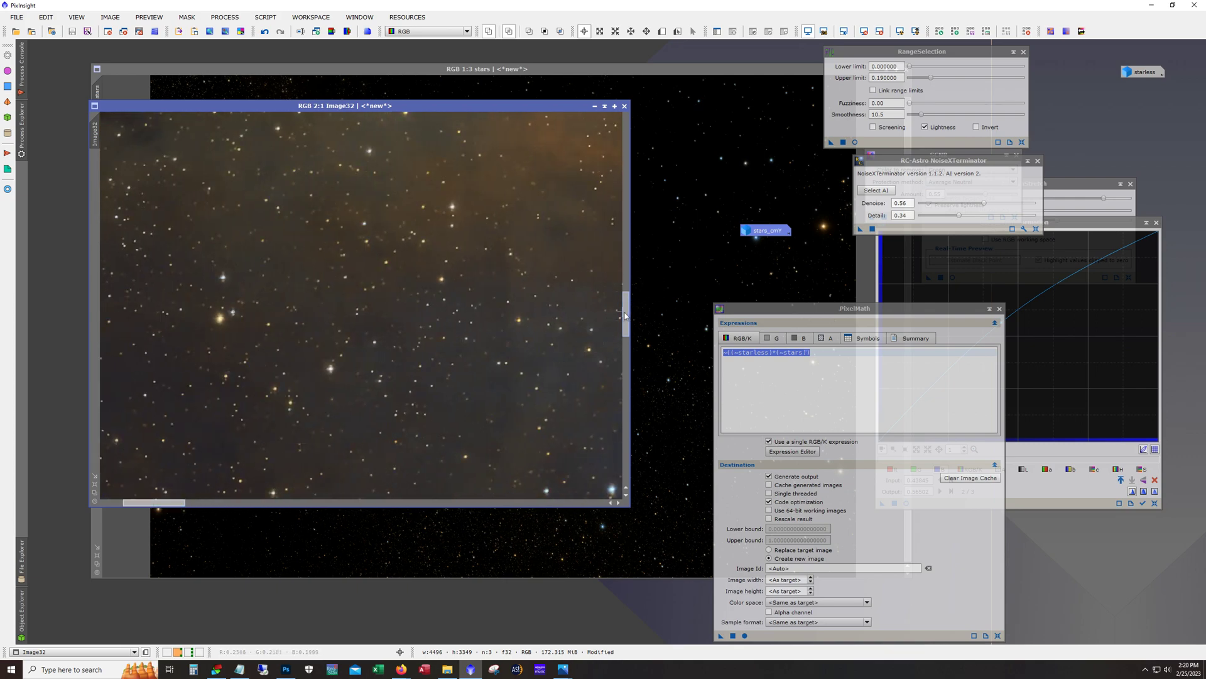
pyautogui.moveTo(625, 327); pyautogui.dragTo(615, 368)
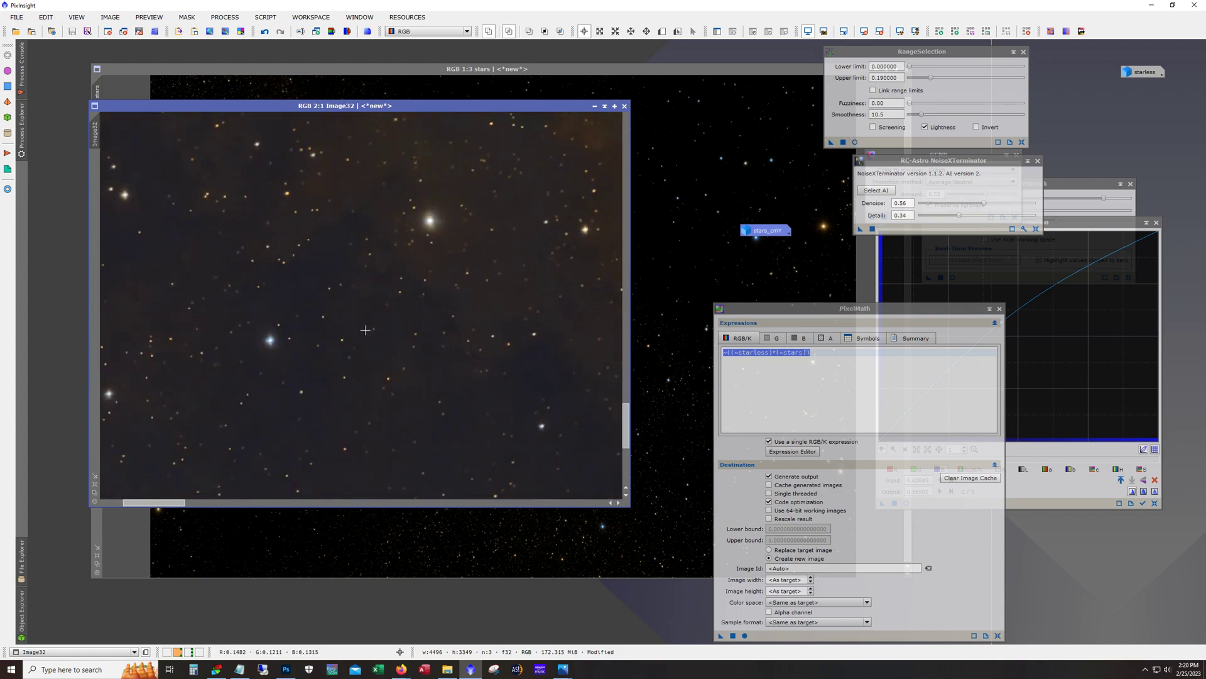
pyautogui.scroll(-3, 365, 329)
pyautogui.scroll(-2, 365, 329)
pyautogui.scroll(1, 443, 287)
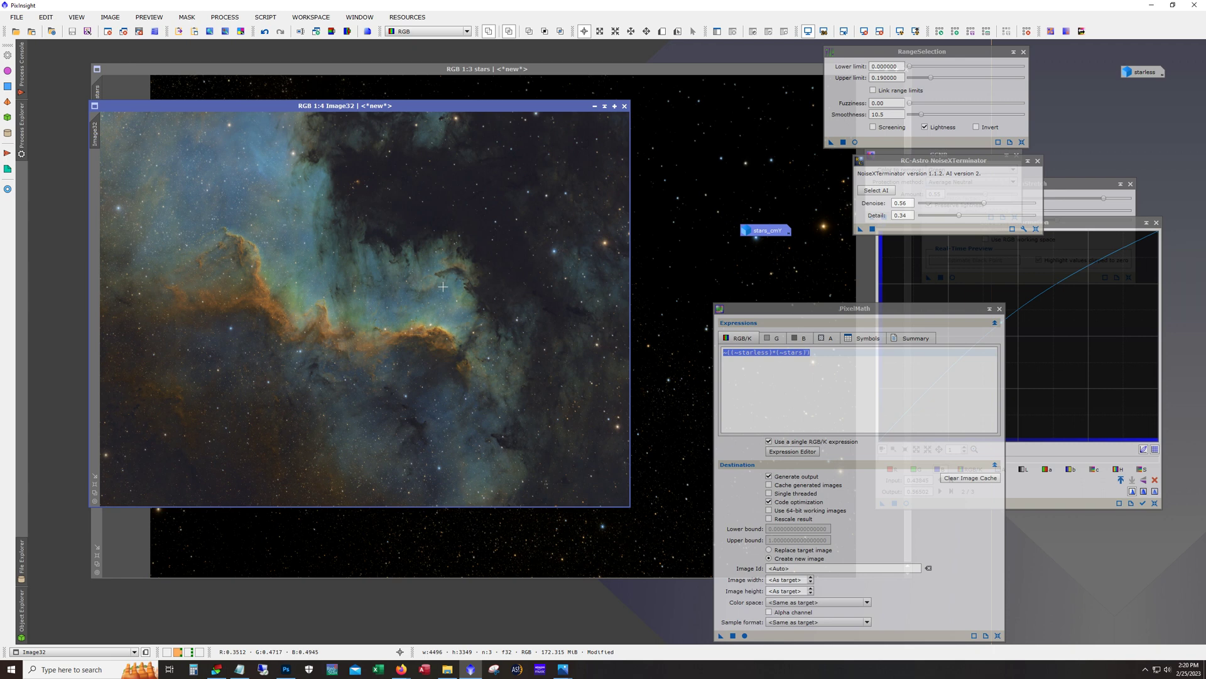
pyautogui.press('alt')
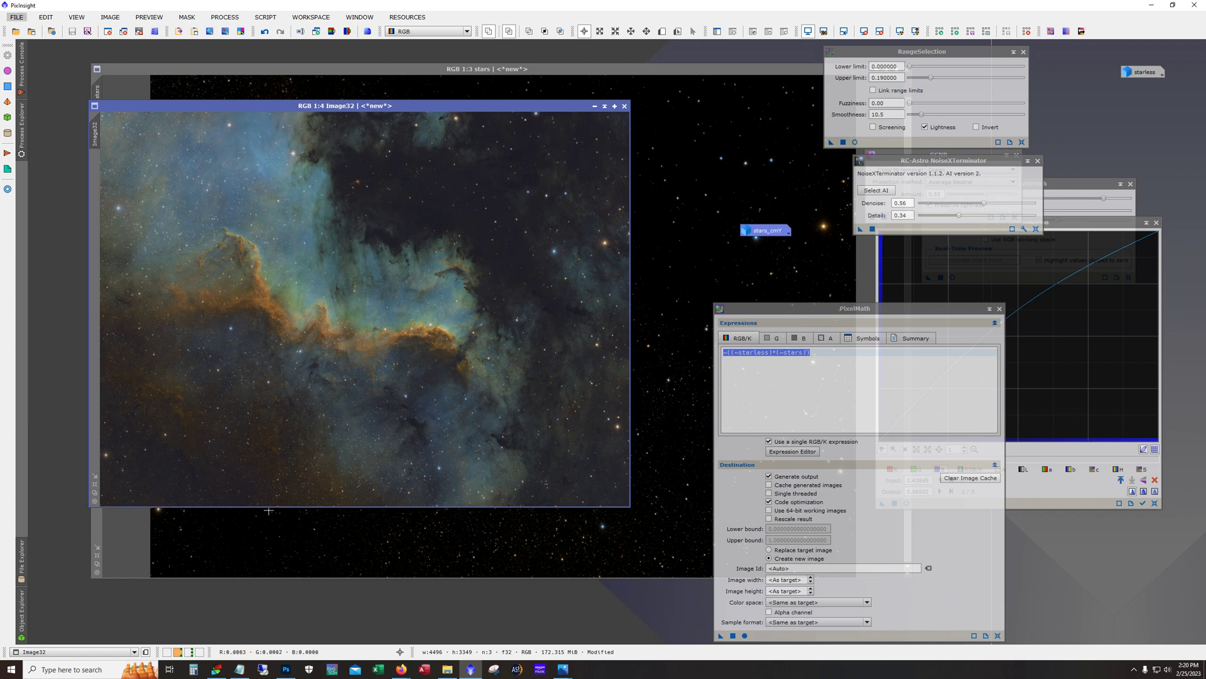